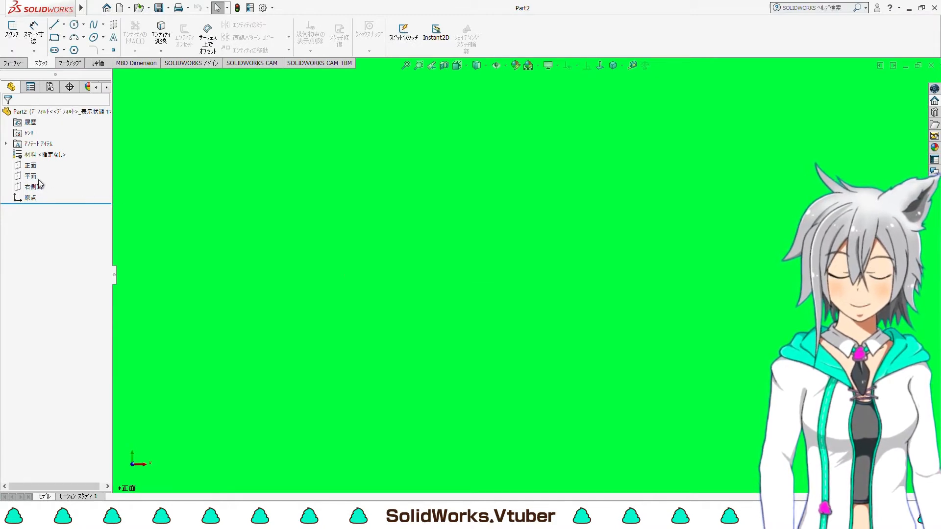
- Start a sketch on the front plane and draw a circle centred on the origin with a radius of about 46 mm
left_click(30, 165)
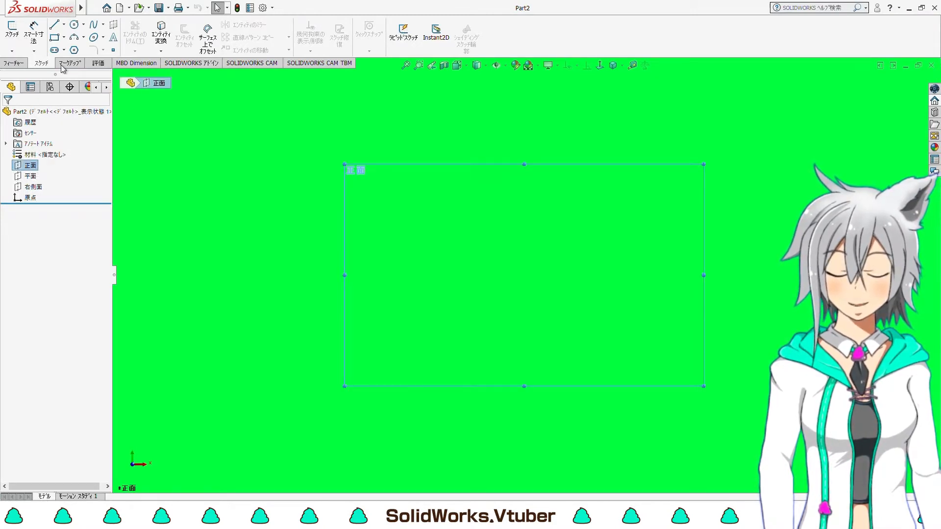
left_click(10, 29)
left_click(74, 25)
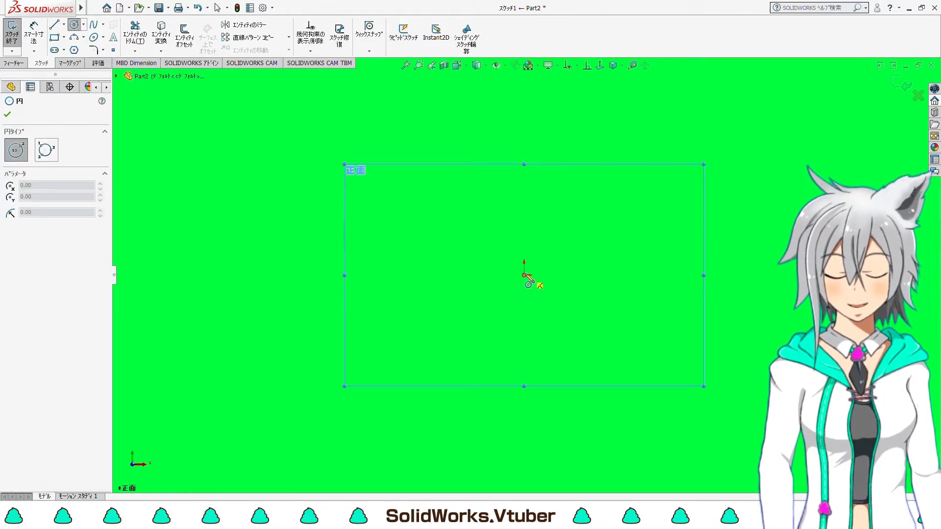
left_click(524, 275)
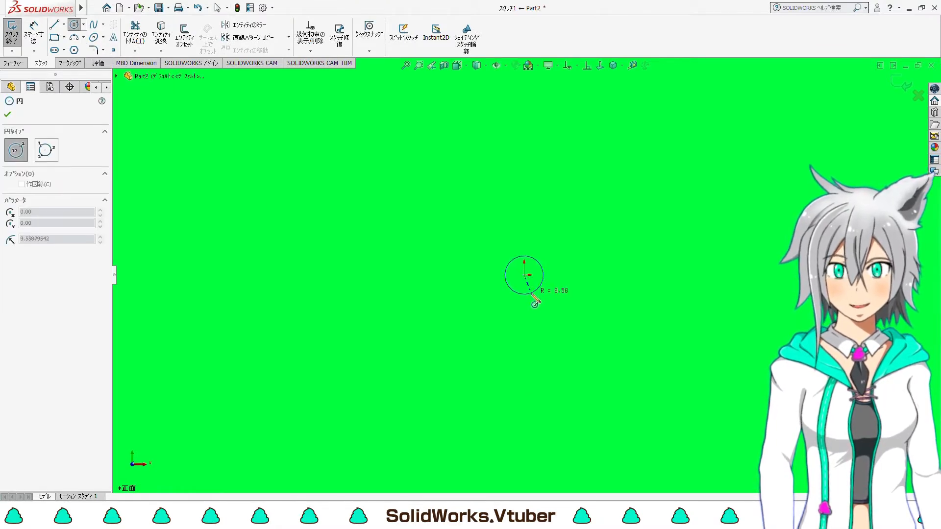
left_click(578, 351)
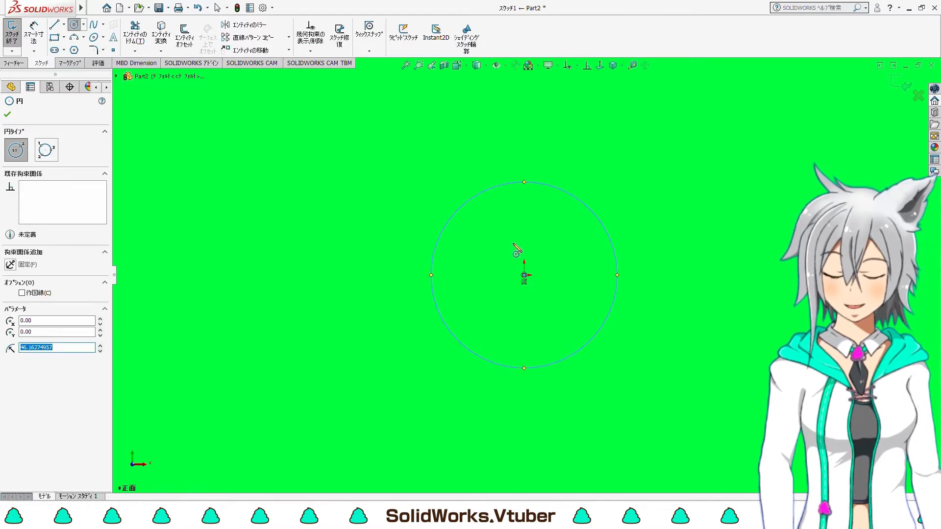
- Sketch two inward-curving three-point arcs of about 132 mm radius, joining the circle's upper left and right to level upper endpoints
scroll(546, 192, "down", 2)
scroll(544, 195, "up", 2)
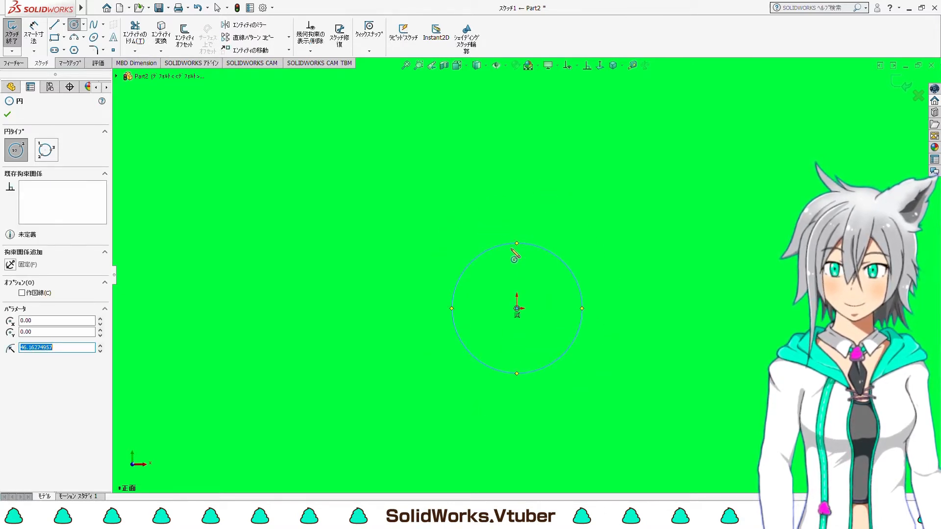
scroll(505, 242, "down", 2)
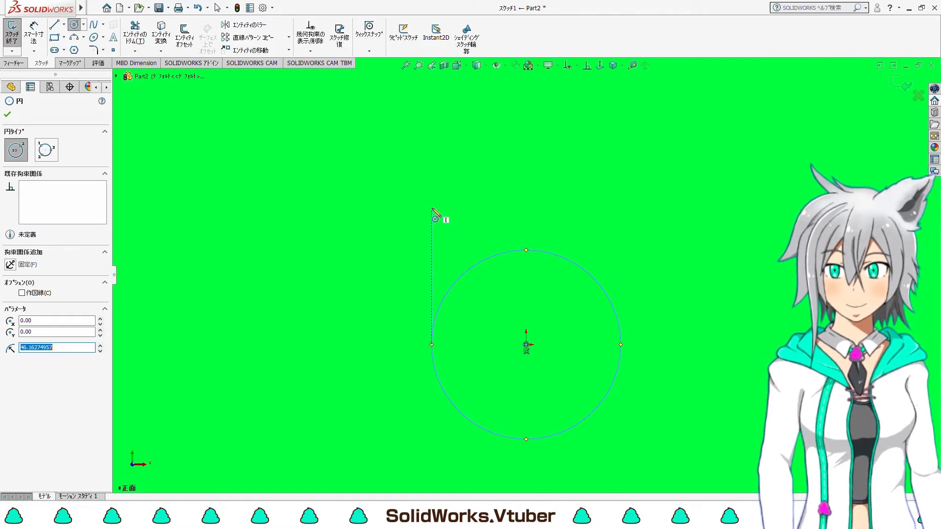
left_click(74, 37)
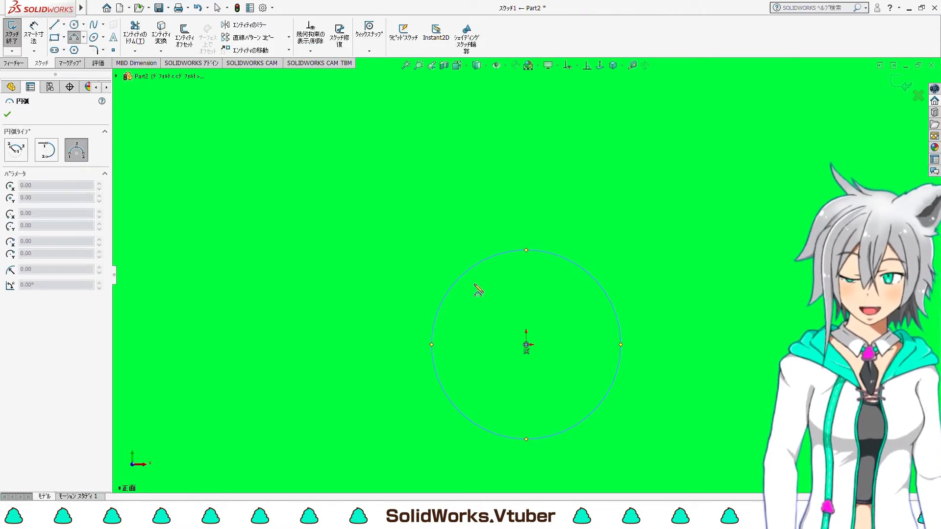
left_click(460, 278)
left_click(494, 175)
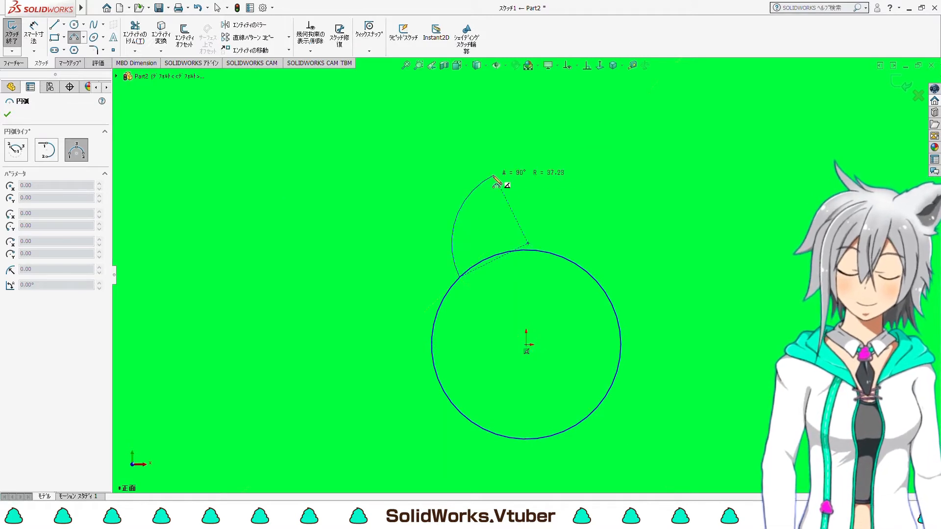
left_click(483, 227)
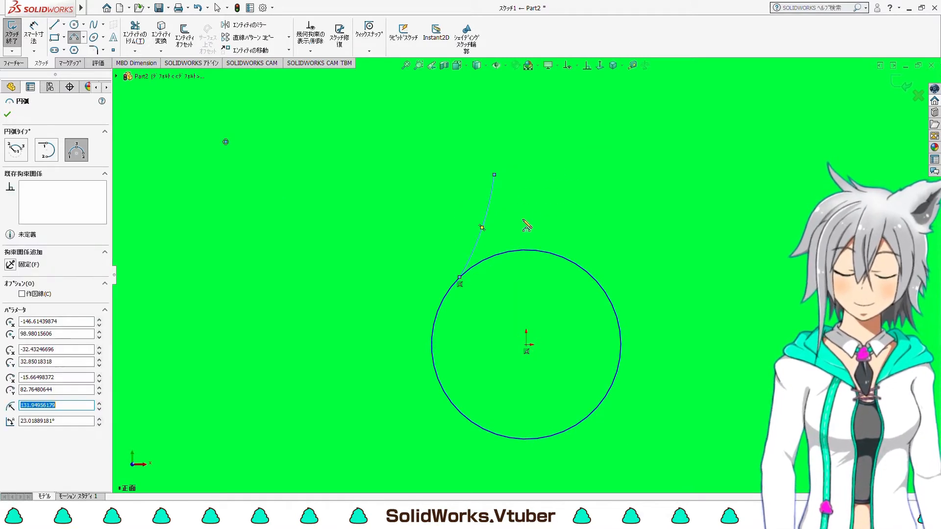
left_click(567, 174)
left_click(616, 314)
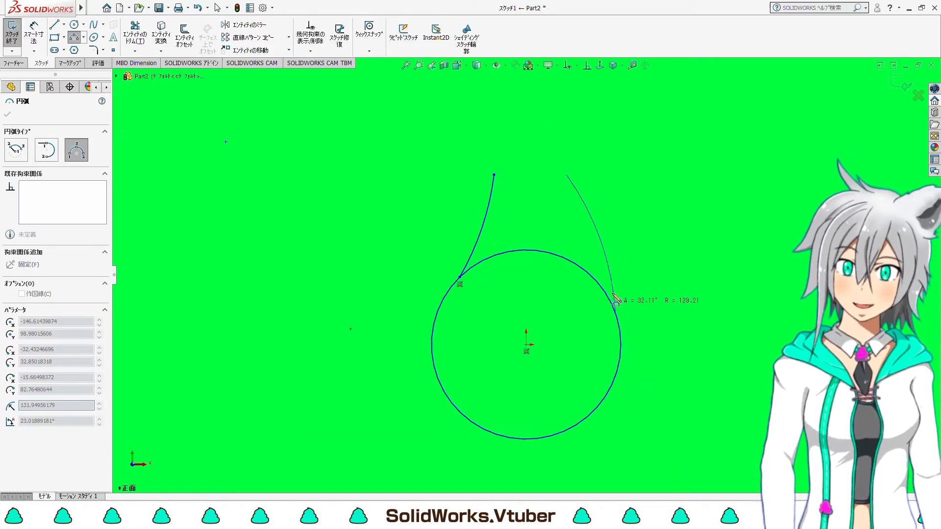
left_click(581, 247)
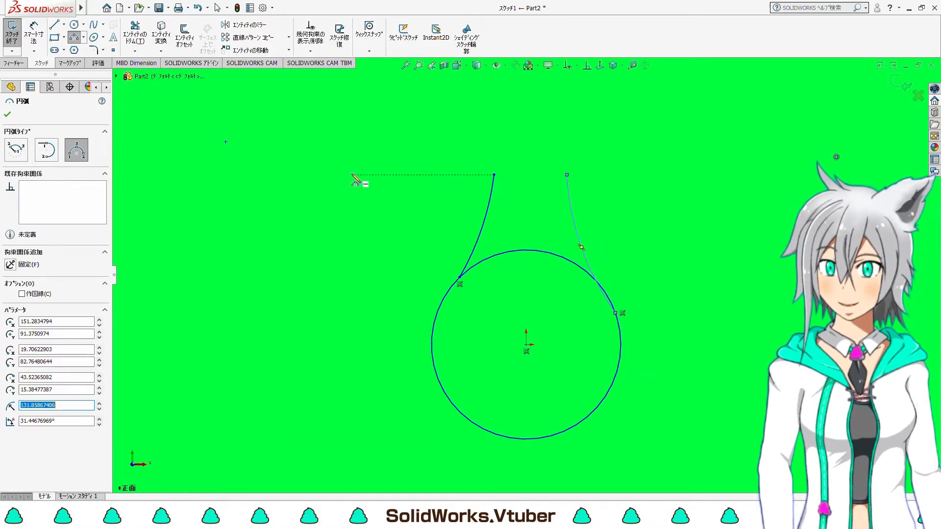
key("Escape")
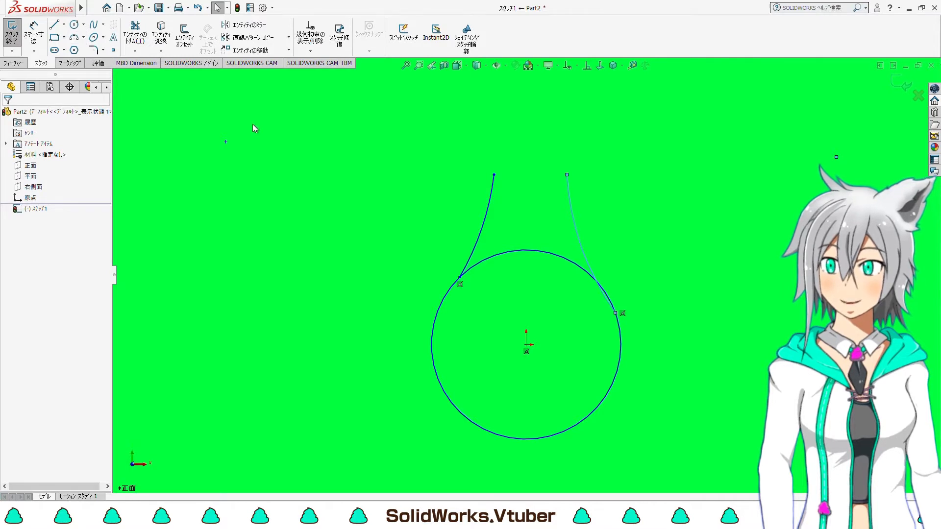
- Join the arcs' upper ends with a horizontal line about 35 mm long and draw a line from its midpoint to the circle's lowest point
left_click(55, 25)
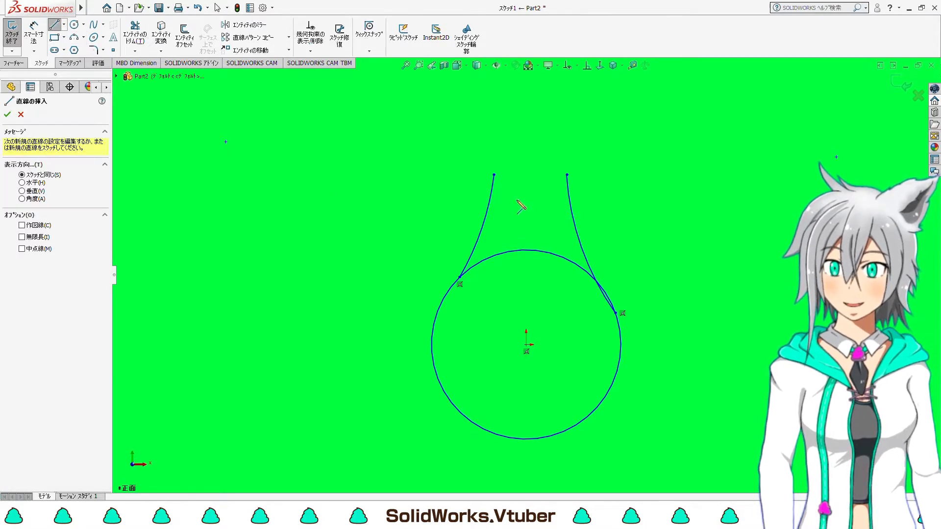
left_click(493, 175)
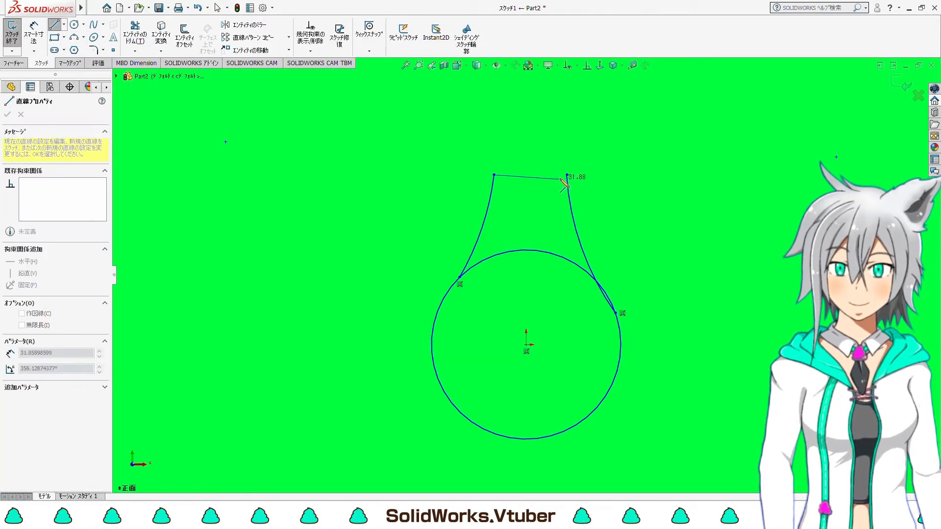
left_click(567, 174)
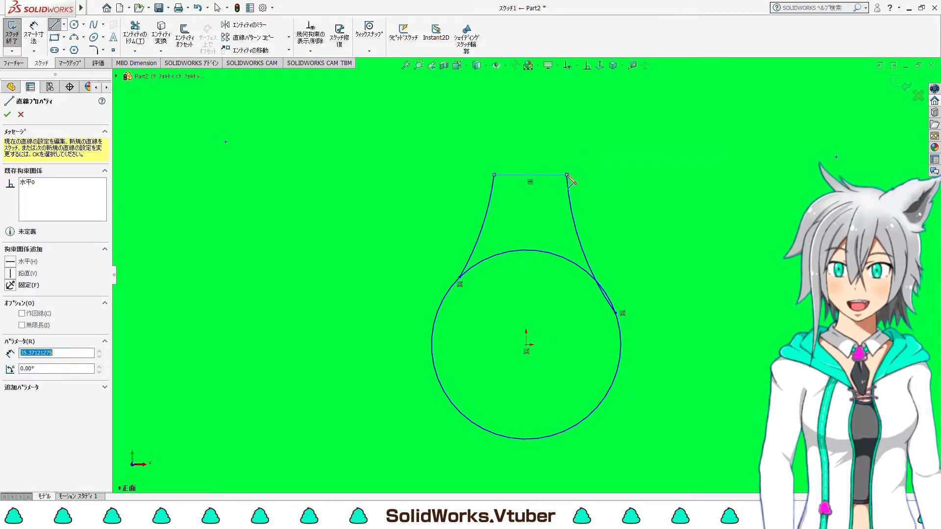
left_click(530, 175)
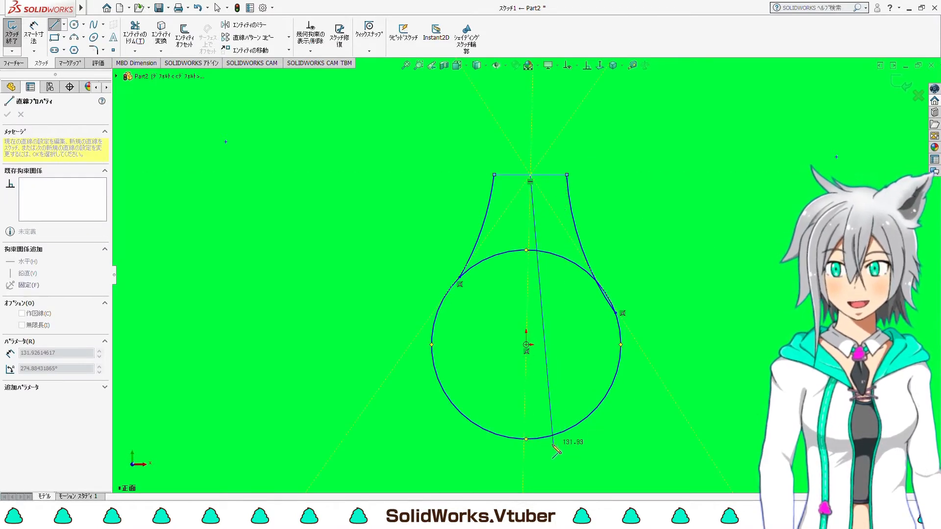
left_click(527, 439)
key("Escape")
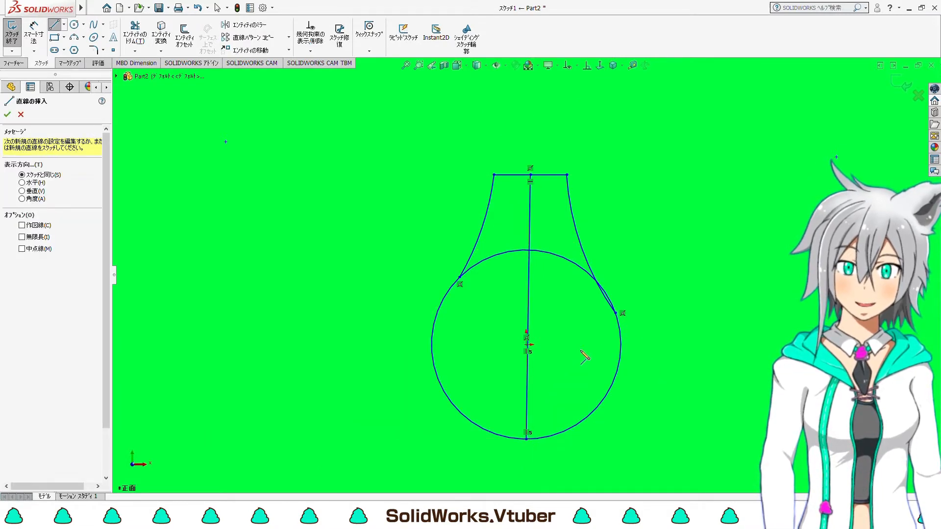
- Add a vertical relation to the centre line running through the circle
left_click(588, 68)
left_click(527, 400)
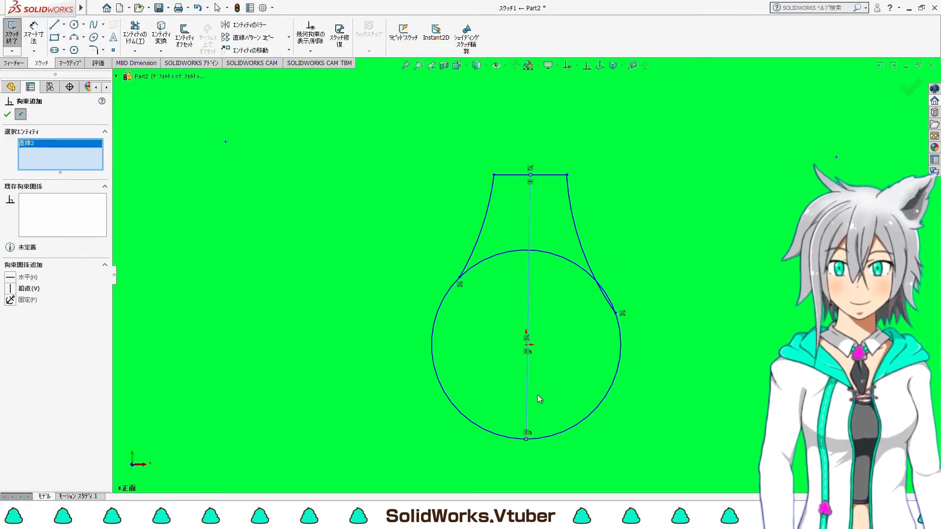
left_click(44, 288)
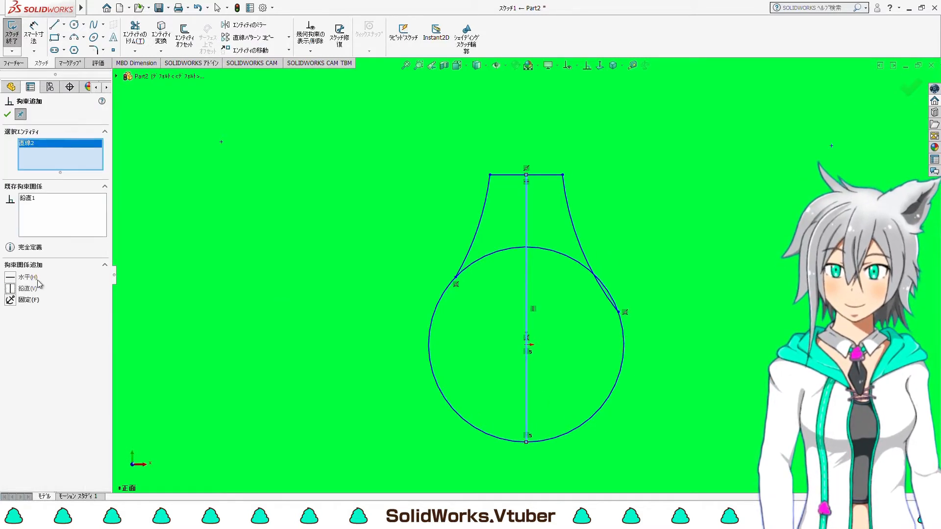
left_click(6, 115)
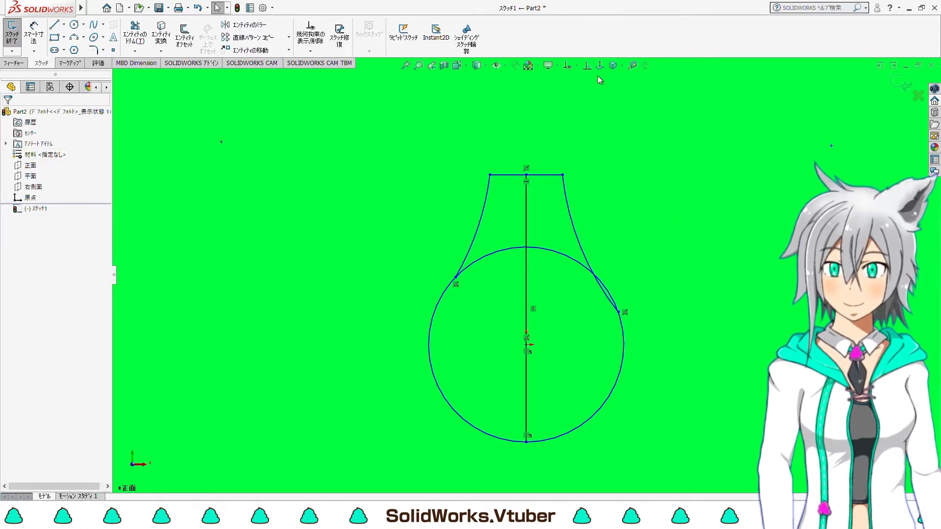
- Make the right neck arc tangent to the circle
left_click(588, 67)
left_click(604, 300)
left_click(612, 297)
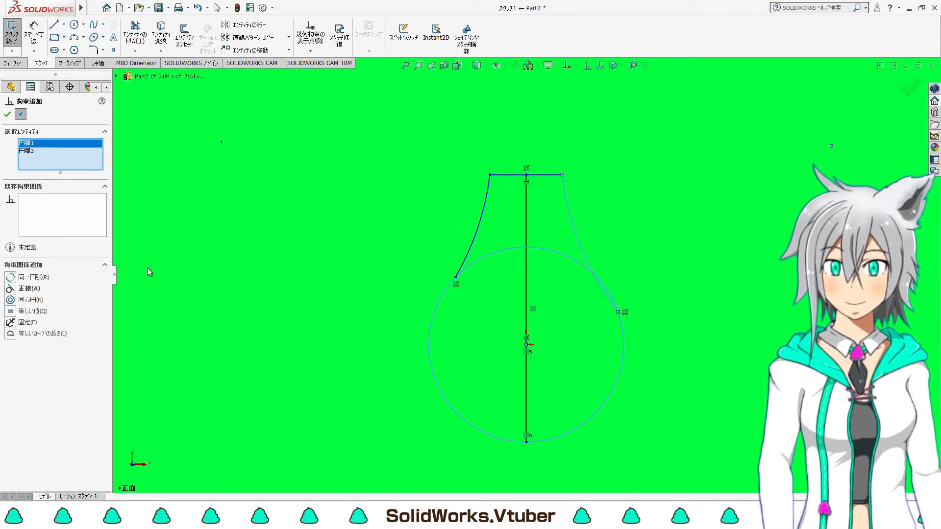
left_click(10, 290)
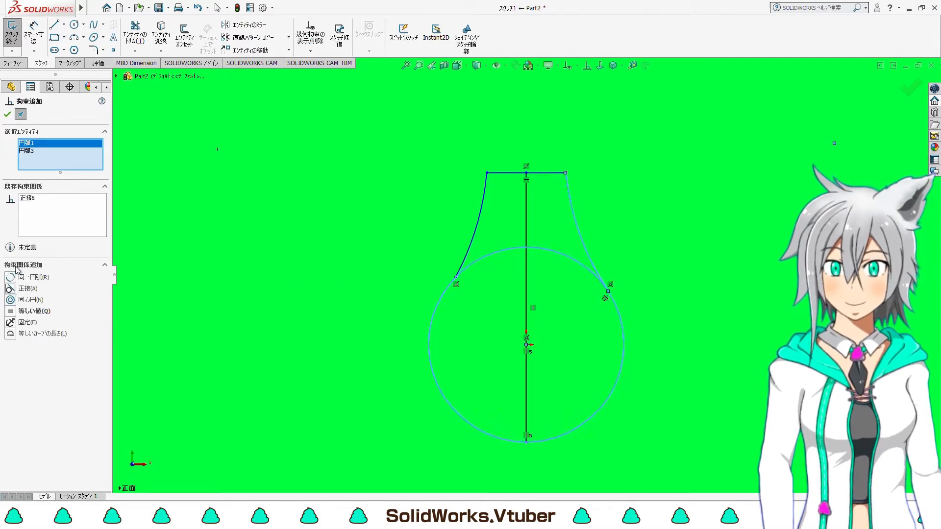
left_click(7, 114)
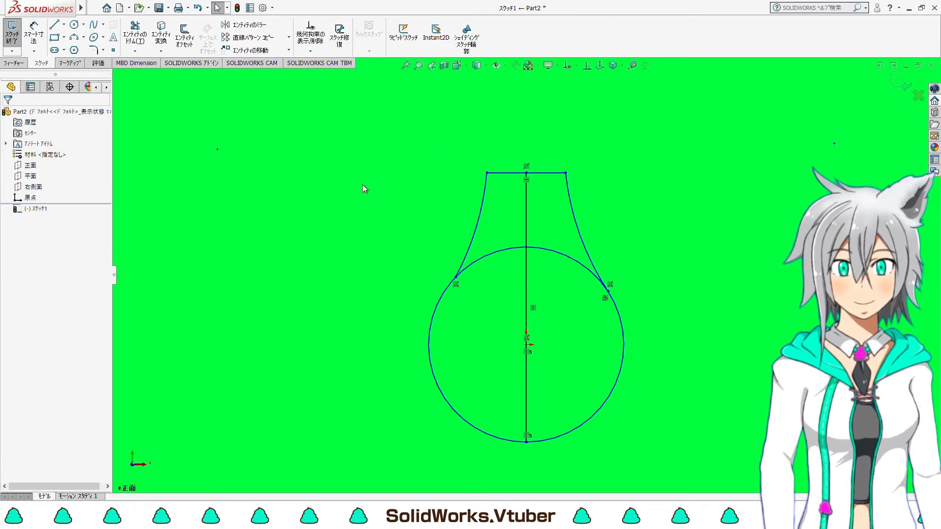
- Make the left neck arc tangent to the circle
left_click(587, 66)
left_click(466, 253)
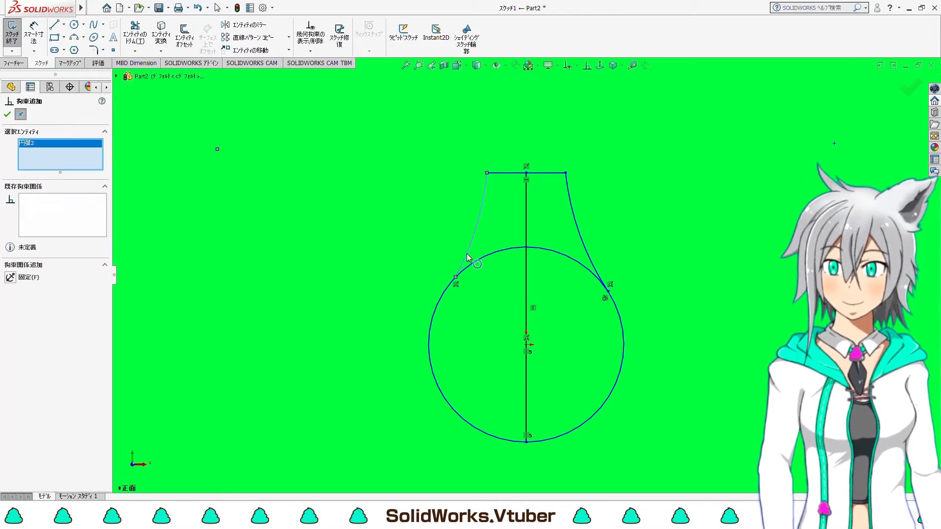
left_click(431, 316)
left_click(10, 289)
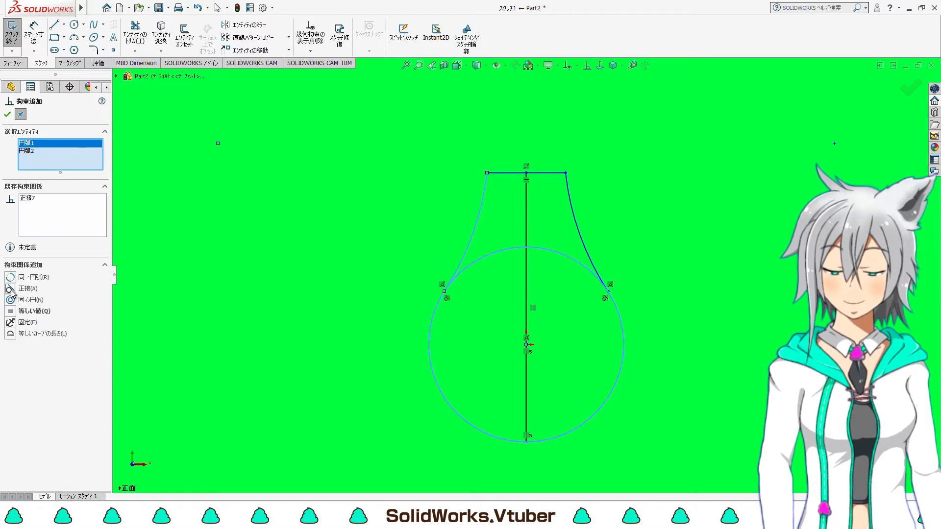
left_click(8, 115)
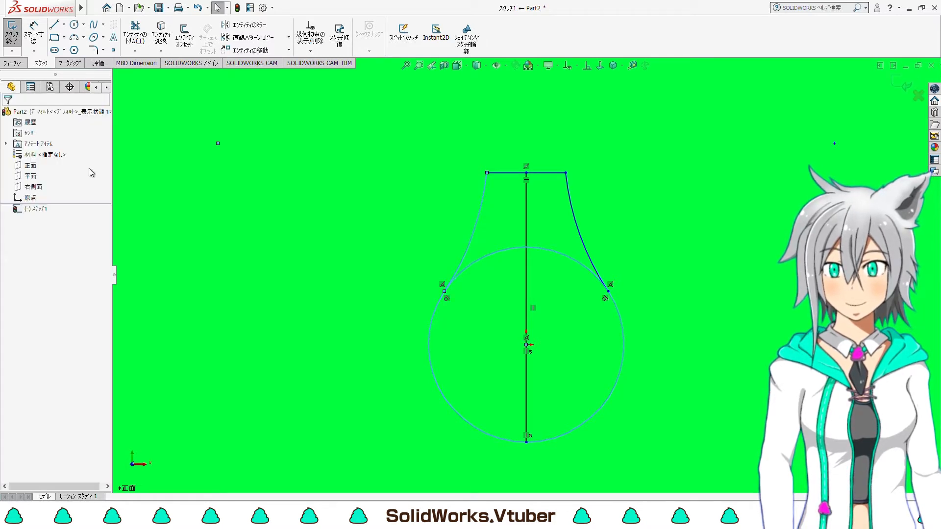
- Draw a horizontal line across the lower part of the circle, with both ends on its circumference
scroll(578, 367, "up", 1)
scroll(548, 326, "down", 2)
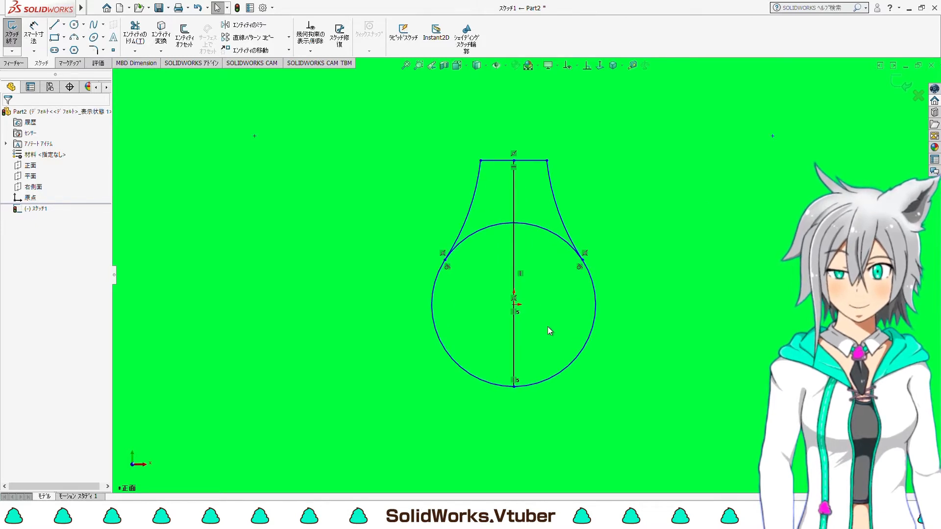
scroll(543, 329, "down", 1)
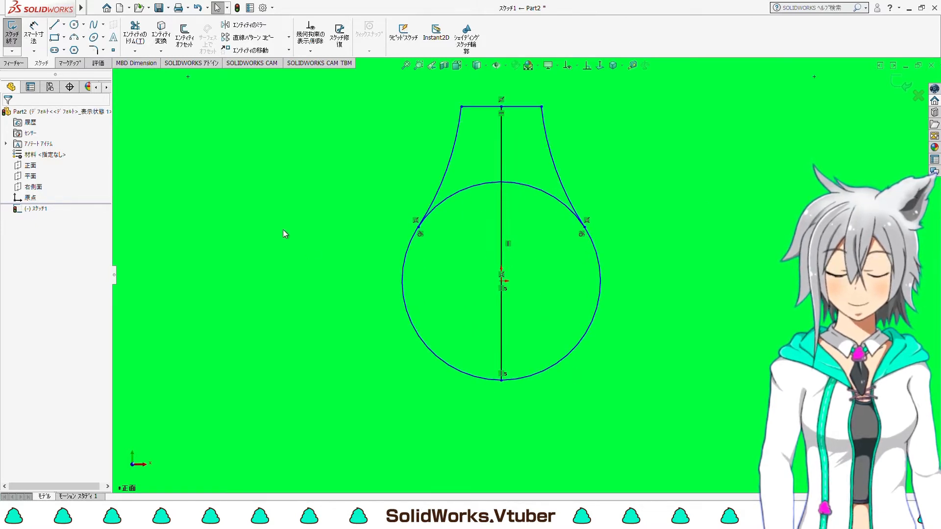
left_click(54, 24)
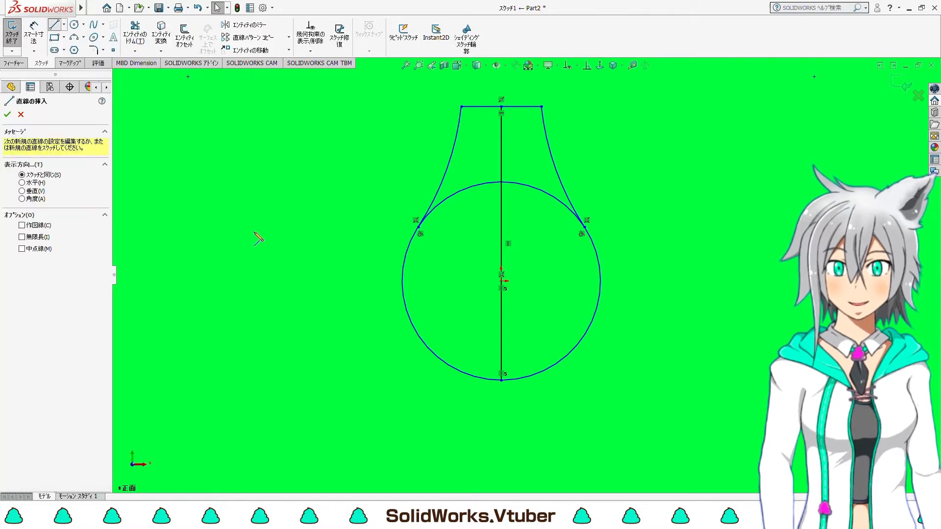
left_click(455, 368)
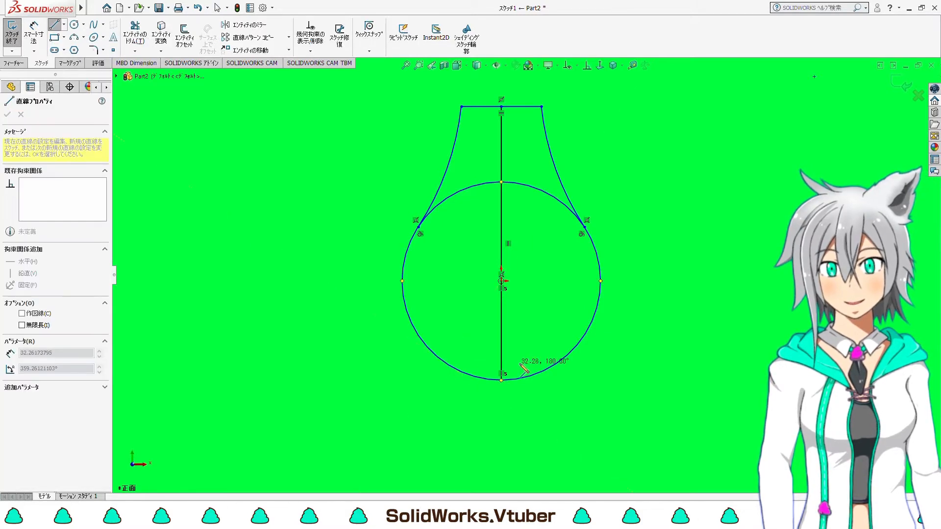
left_click(557, 364)
key("Escape")
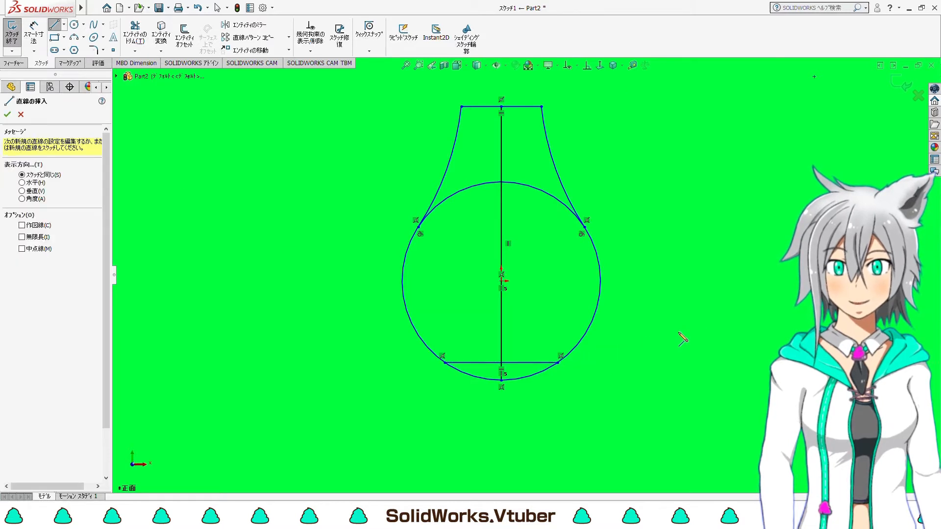
- Dimension the vertical distance between the neck's upper line and the horizontal base line as 150 mm
key("z")
key("z")
key("z")
key("z")
scroll(569, 287, "down", 4)
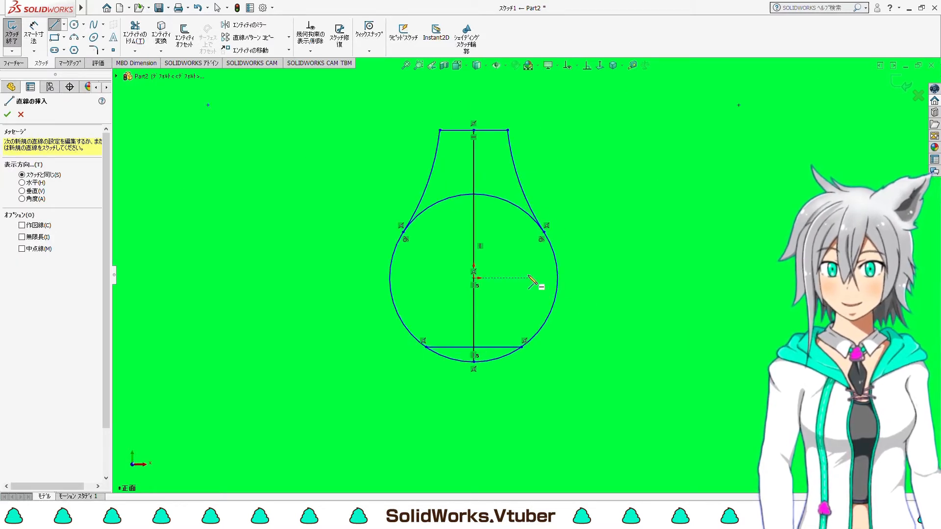
scroll(529, 278, "up", 2)
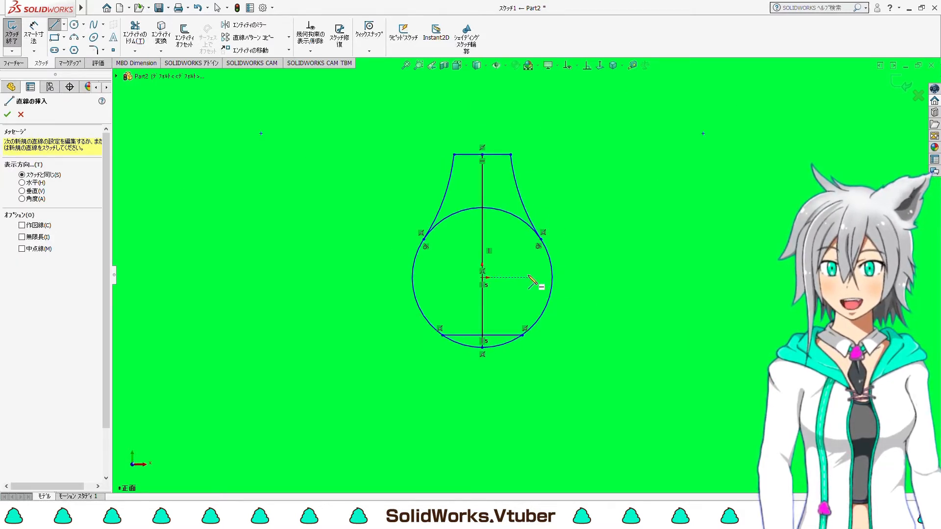
scroll(505, 257, "down", 2)
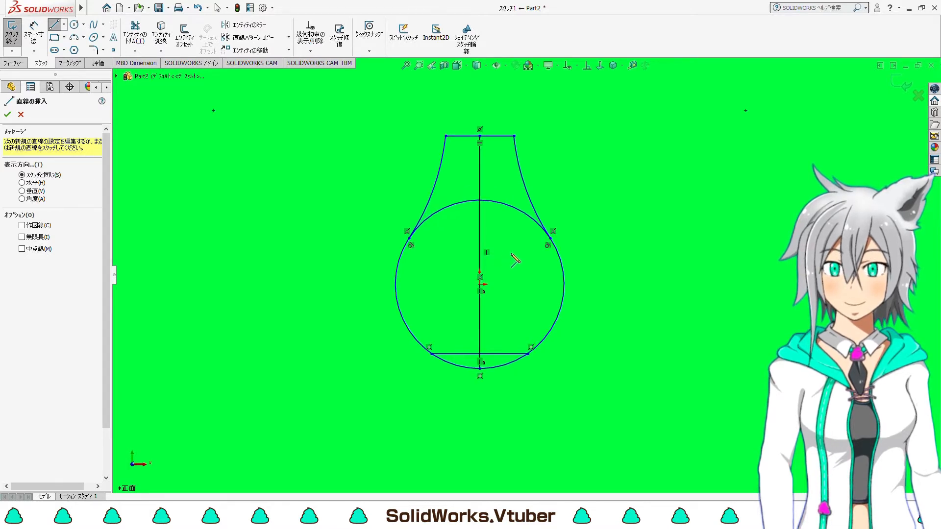
left_click(34, 35)
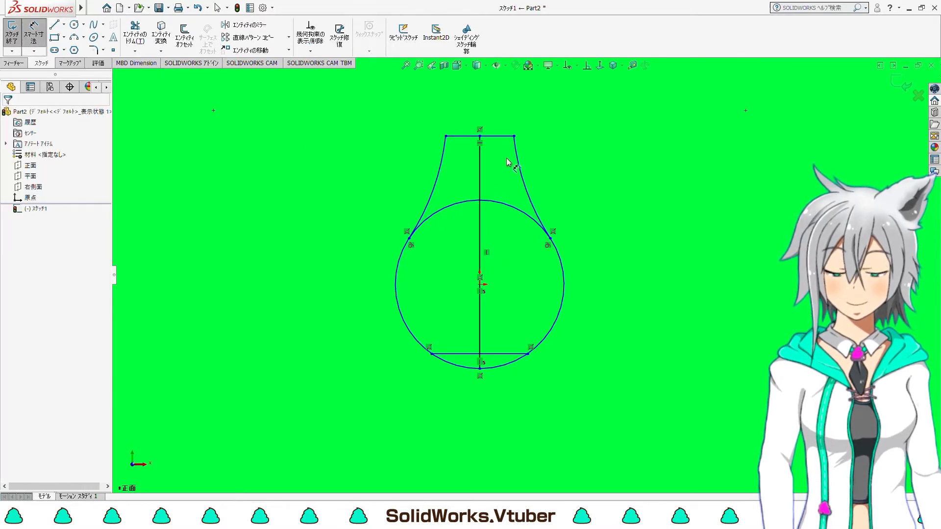
left_click(505, 136)
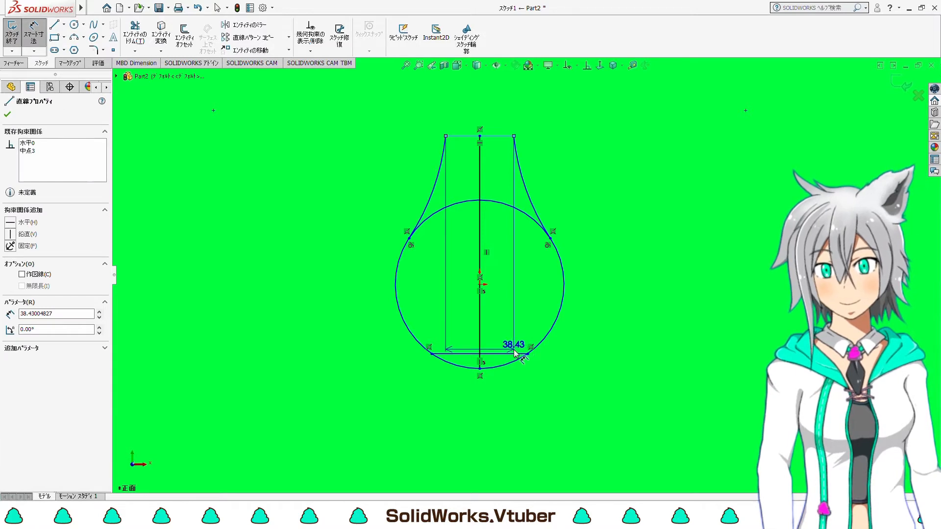
left_click(513, 355)
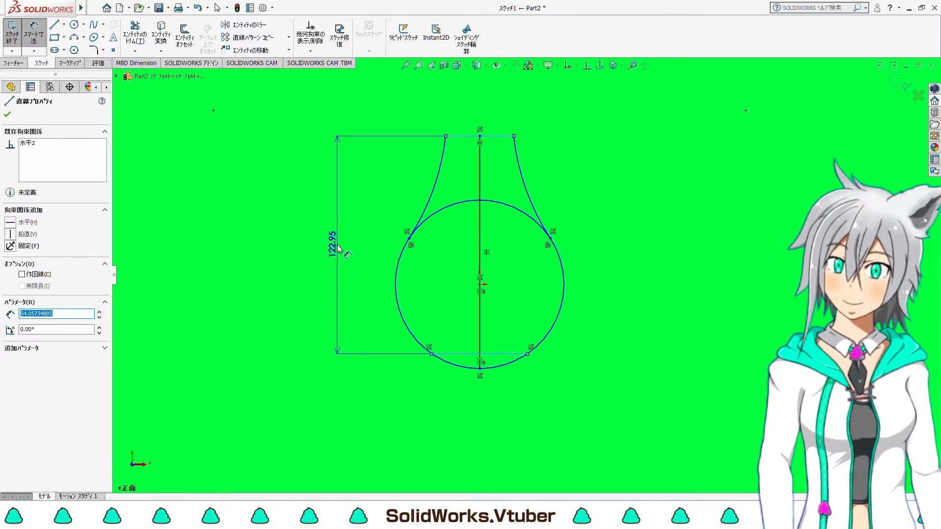
left_click(339, 250)
type("150")
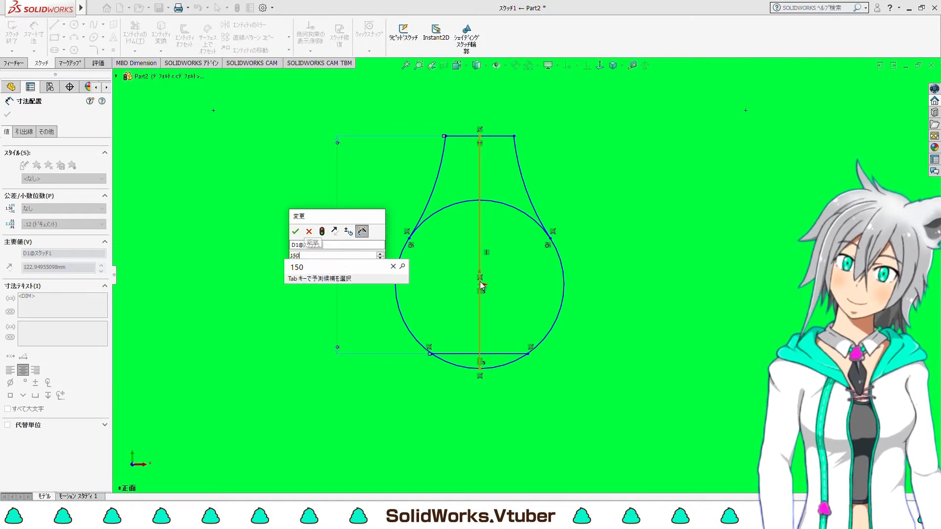
key("Return")
- Dimension the horizontal line closing the top of the neck to a length of 30 mm
scroll(607, 353, "up", 2)
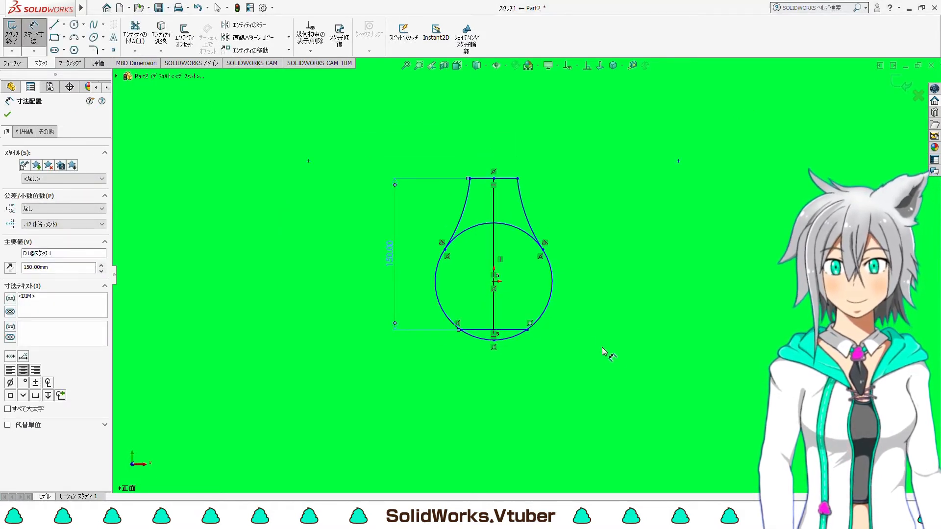
scroll(538, 262, "down", 1)
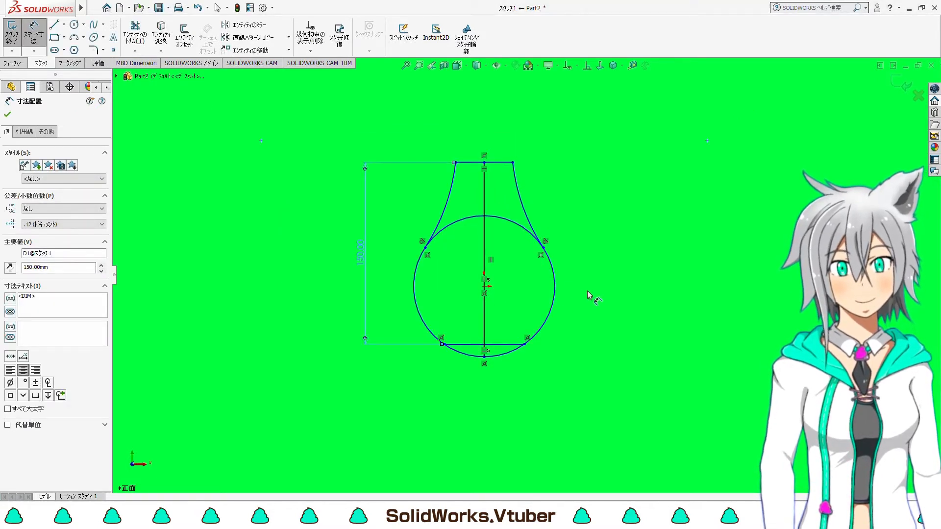
scroll(587, 292, "down", 1)
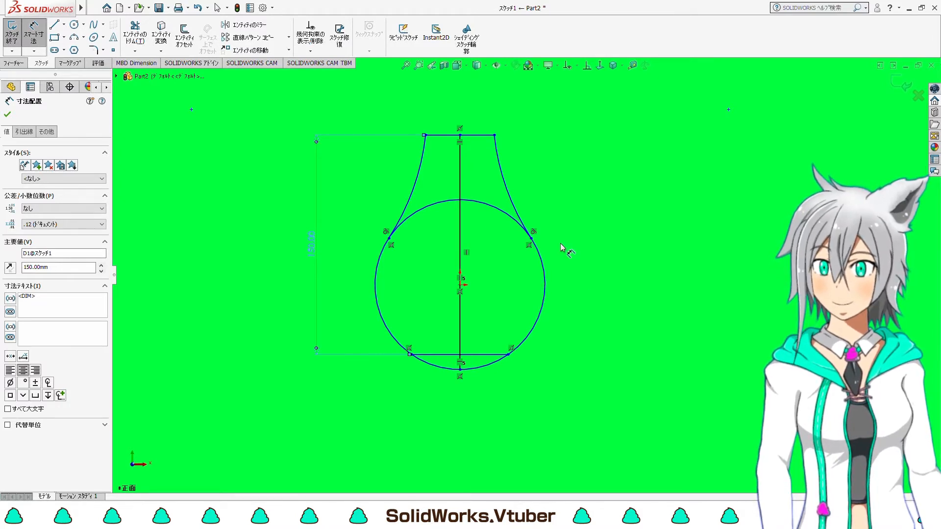
left_click(37, 32)
scroll(493, 127, "down", 1)
left_click(28, 29)
left_click(479, 137)
left_click(475, 100)
type("30")
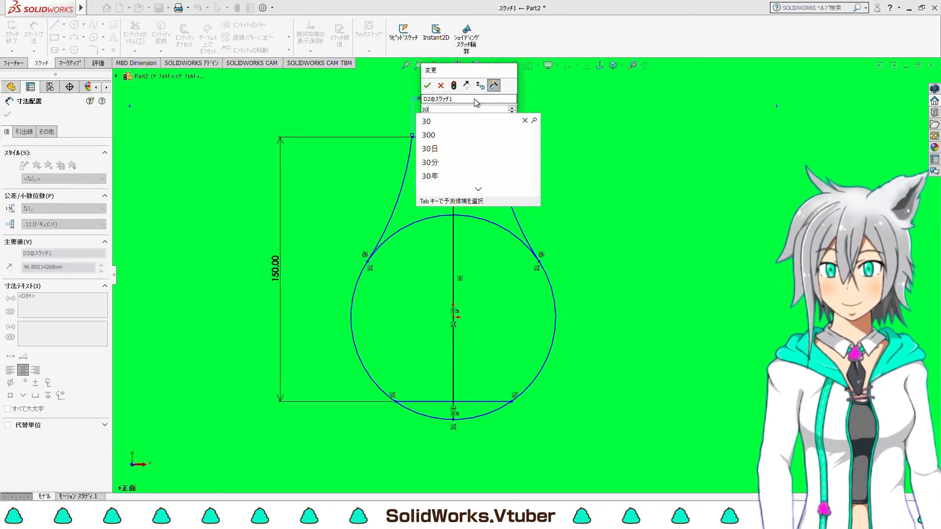
key("Return")
- Start a Revolved Boss/Base using the right-hand halves of the body above the base line and of the neck as contours
scroll(564, 234, "up", 1)
scroll(564, 234, "up", 2)
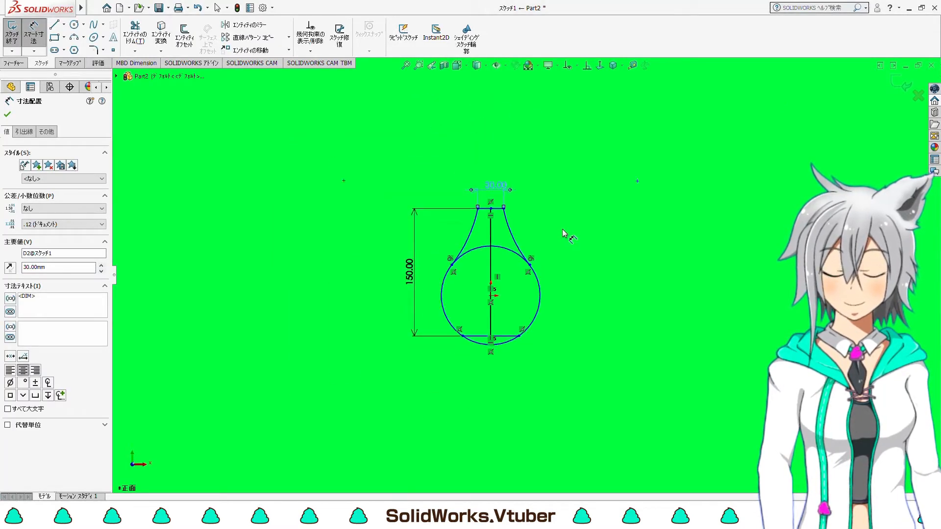
scroll(527, 289, "down", 3)
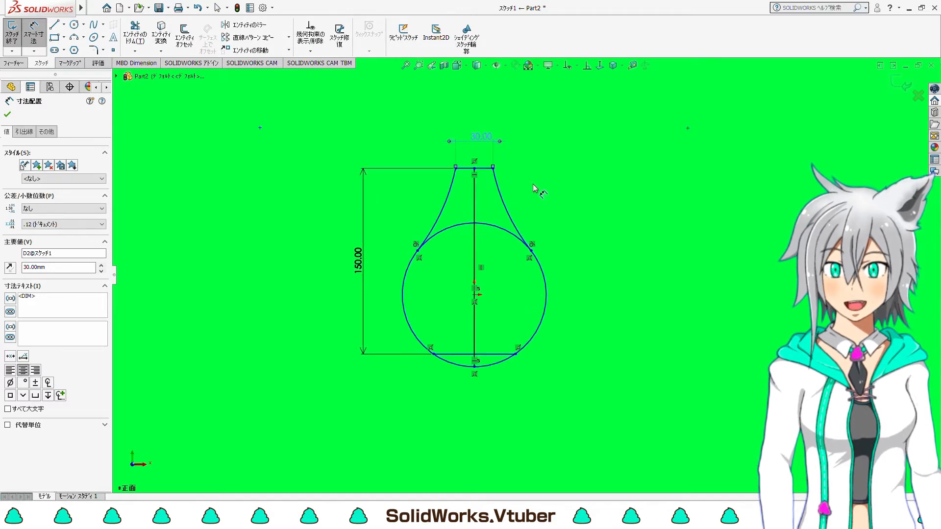
scroll(539, 294, "up", 1)
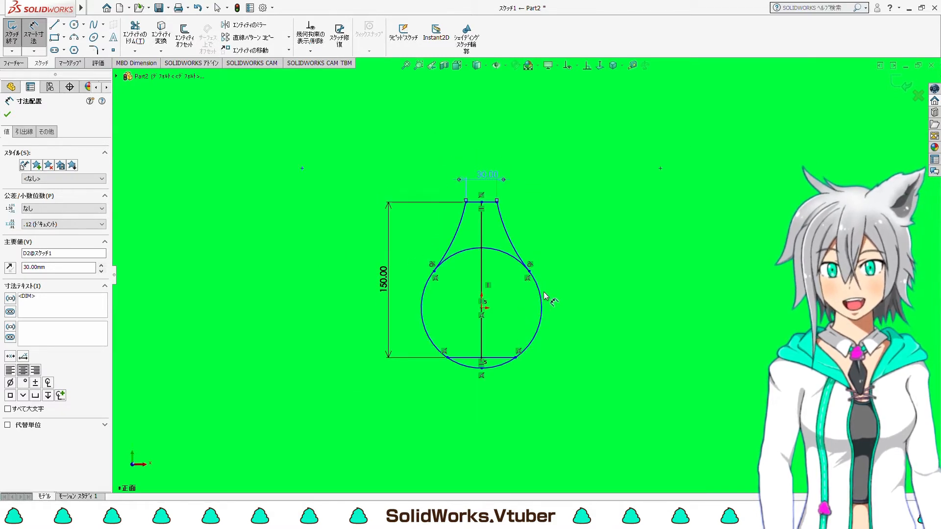
scroll(545, 296, "down", 1)
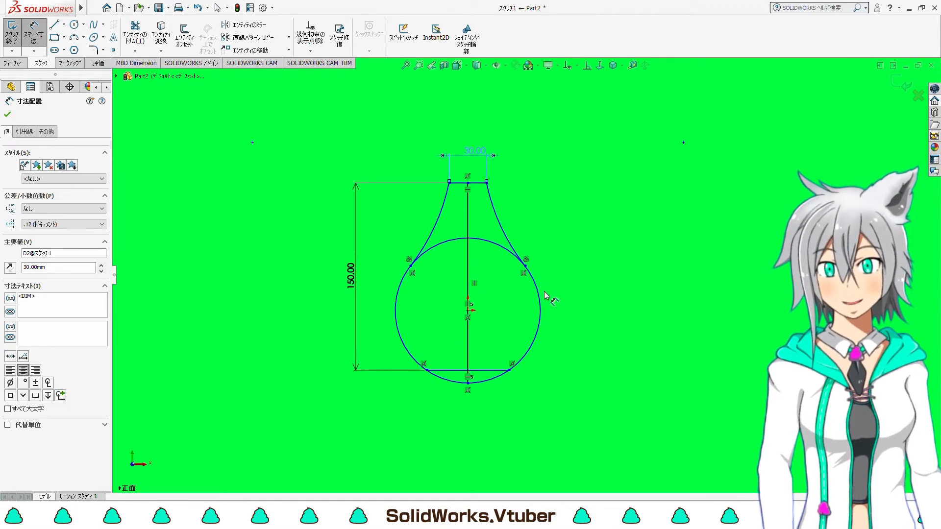
scroll(545, 296, "down", 1)
left_click(14, 64)
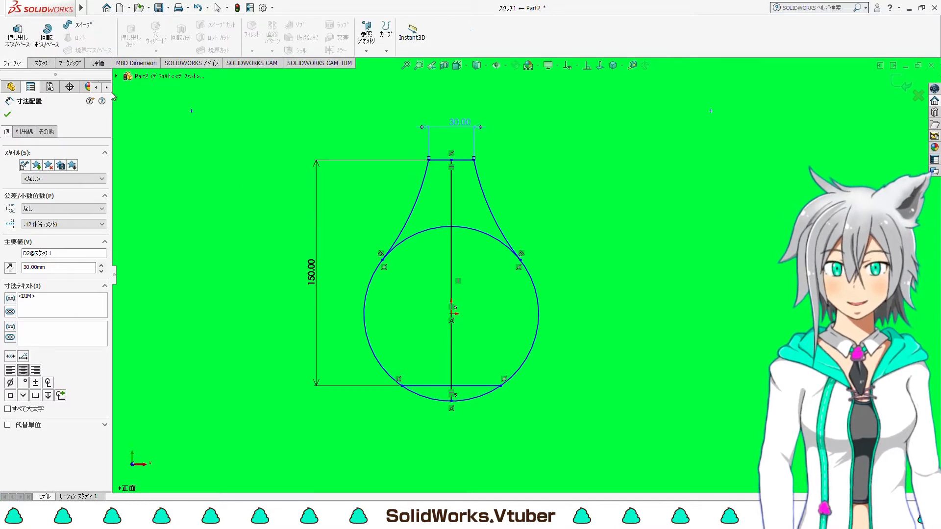
left_click(48, 39)
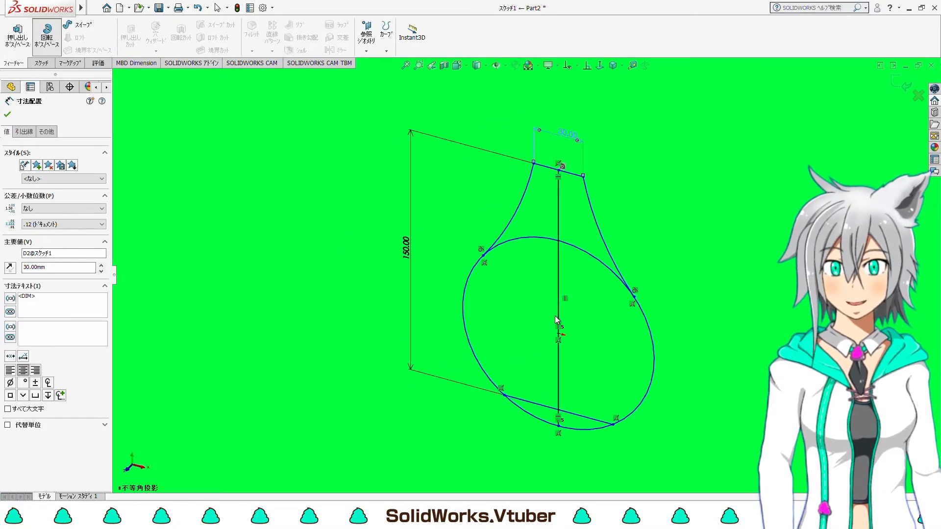
left_click(599, 330)
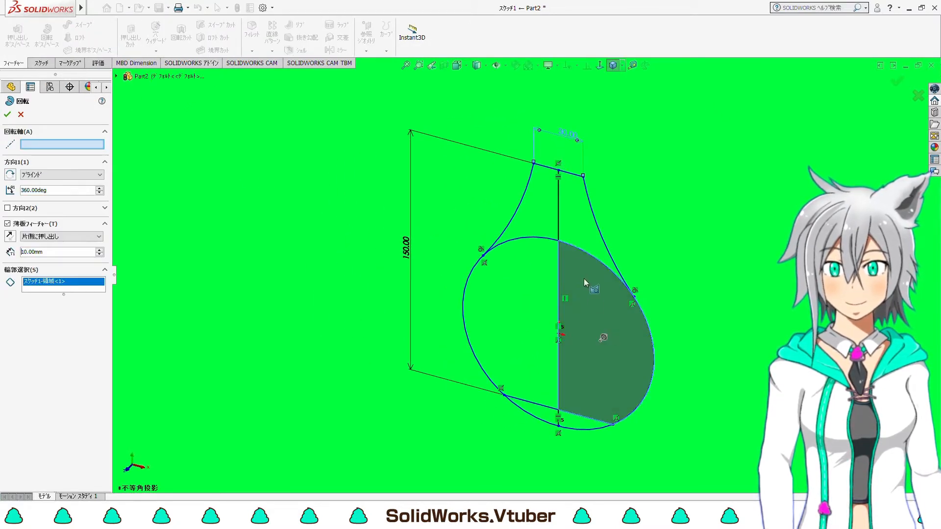
left_click(566, 222)
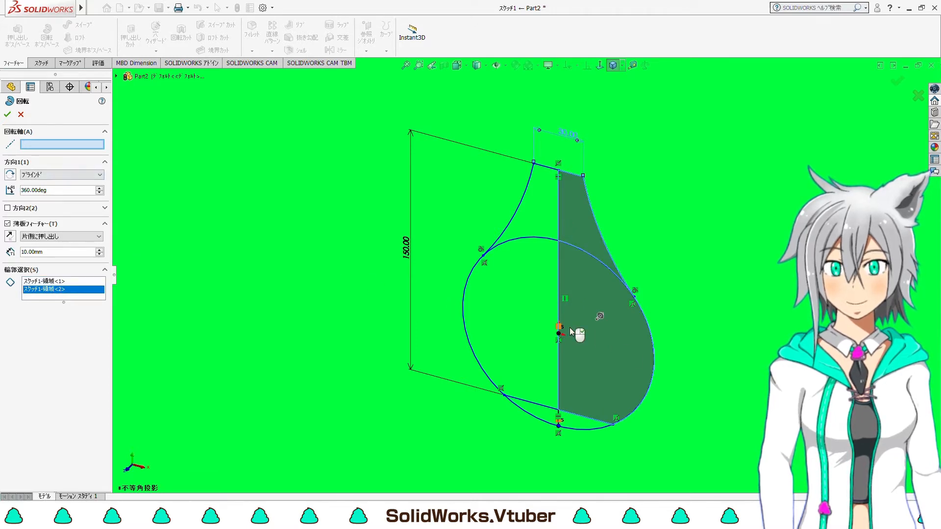
left_click(558, 288)
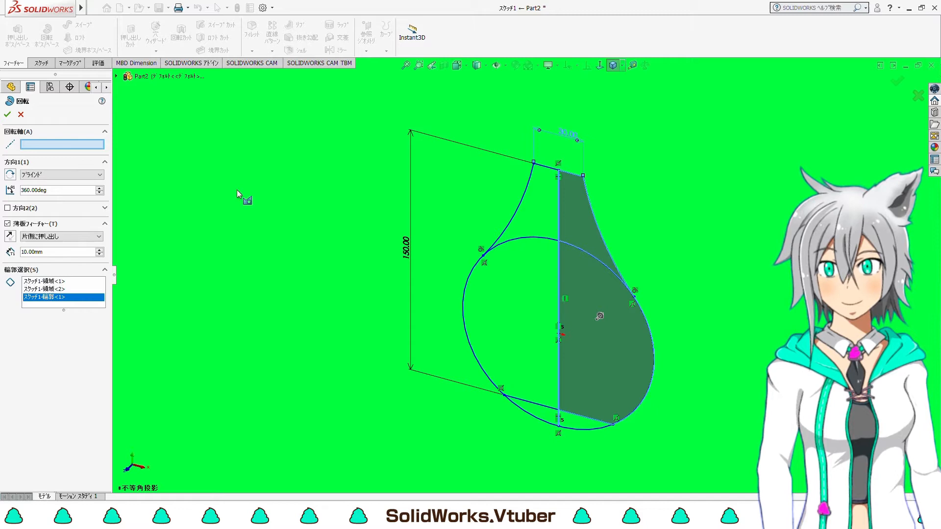
right_click(76, 302)
left_click(63, 296)
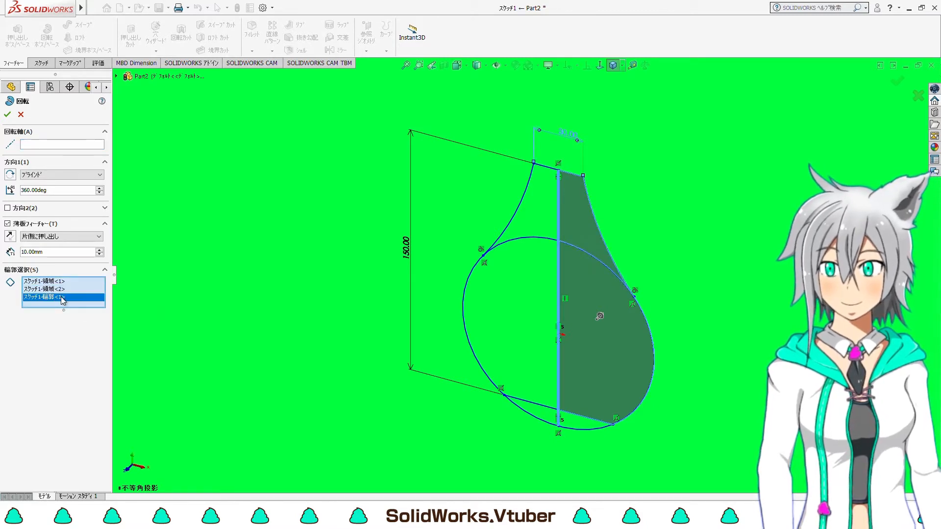
right_click(62, 297)
left_click(93, 316)
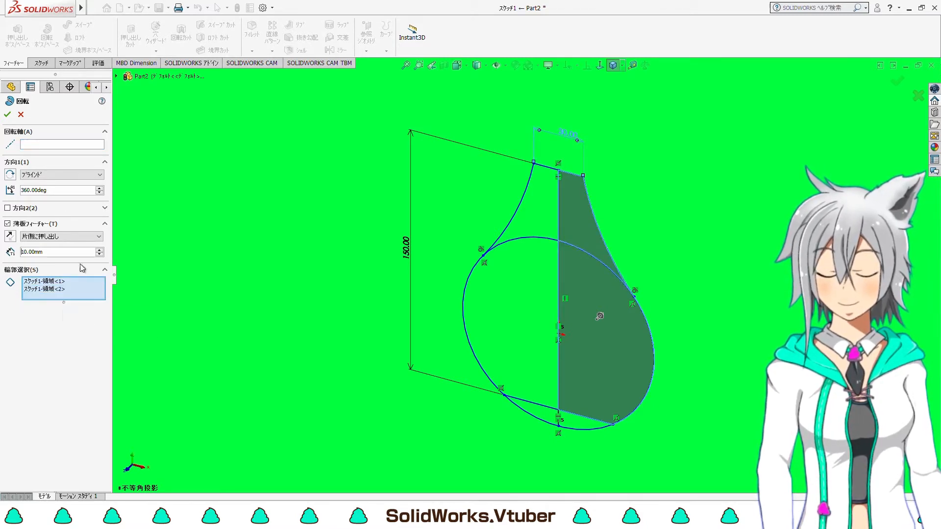
- Turn off the thin feature option and revolve the selected contours 360 degrees about the vertical centre line
left_click(73, 145)
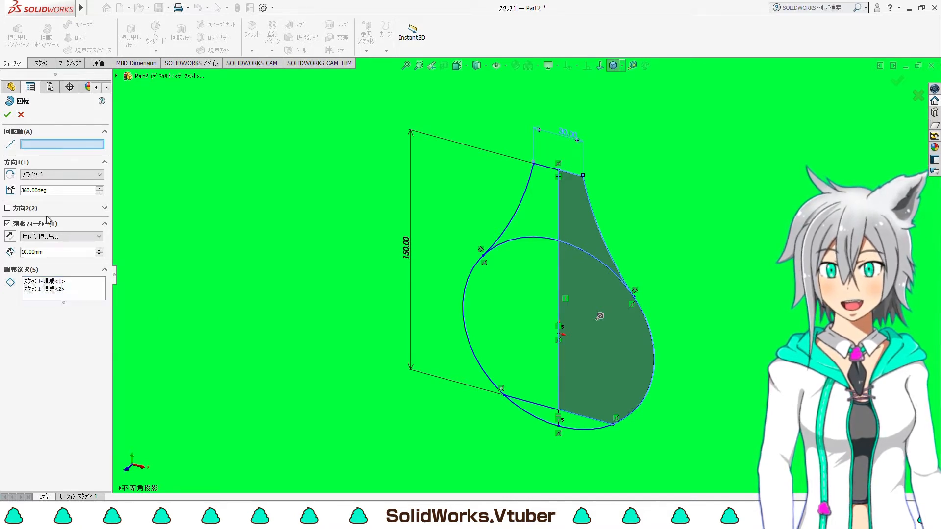
left_click(8, 224)
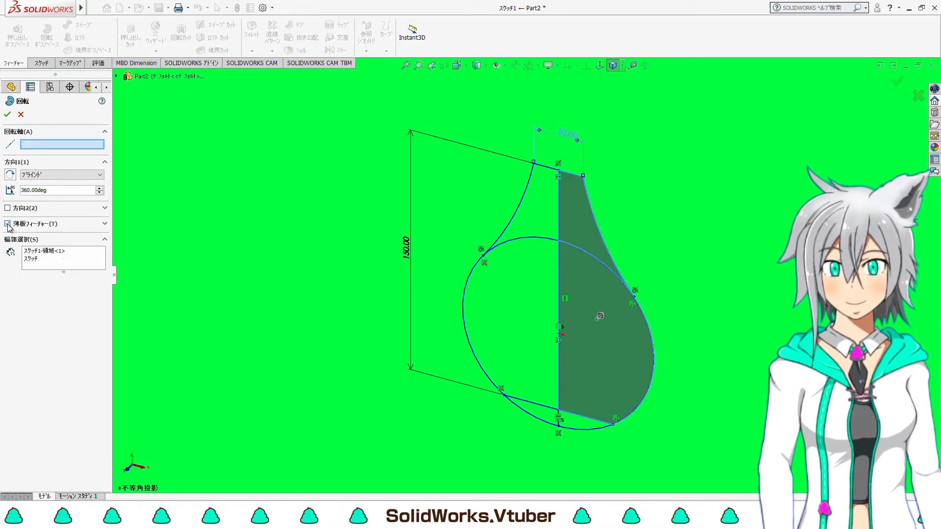
left_click(560, 270)
scroll(559, 270, "up", 5)
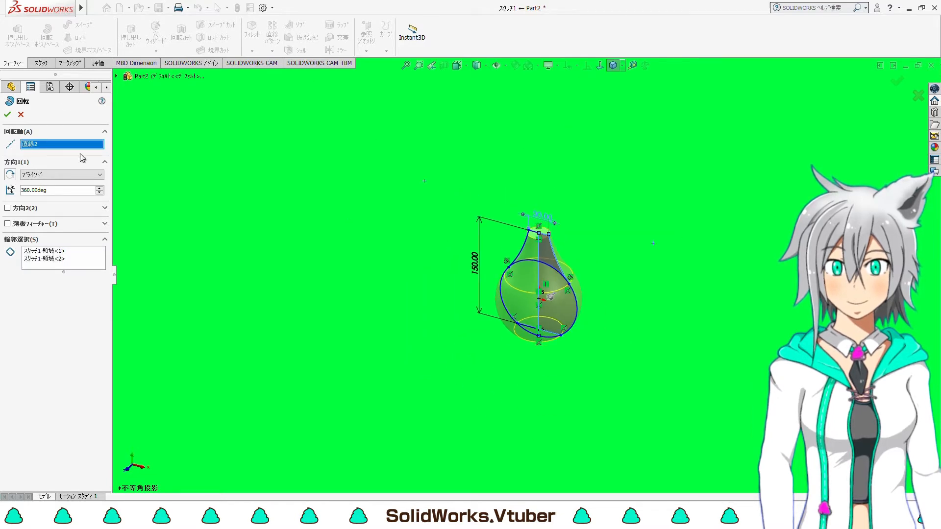
left_click(8, 115)
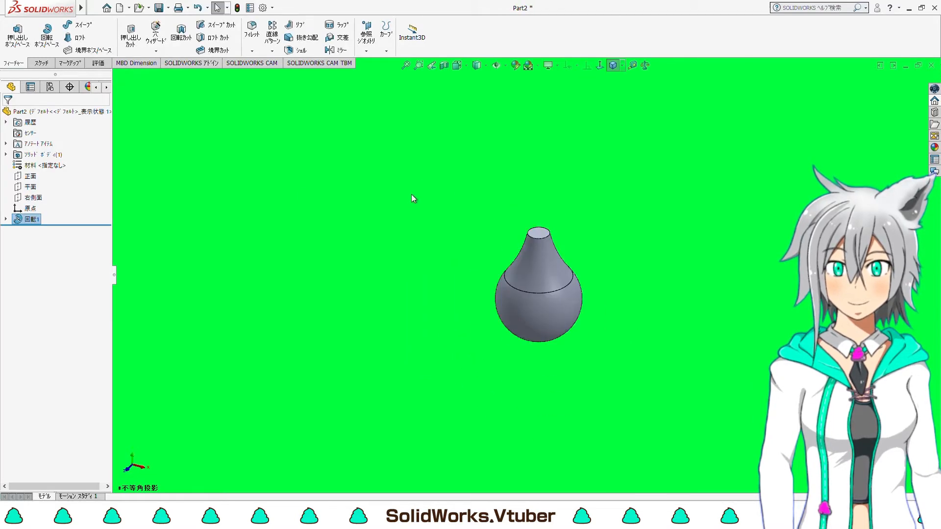
- Start a Shell with the neck's flat top face as the face to remove and its preview shown
middle_click_drag(657, 231, 613, 294)
scroll(554, 231, "down", 3)
scroll(554, 231, "down", 2)
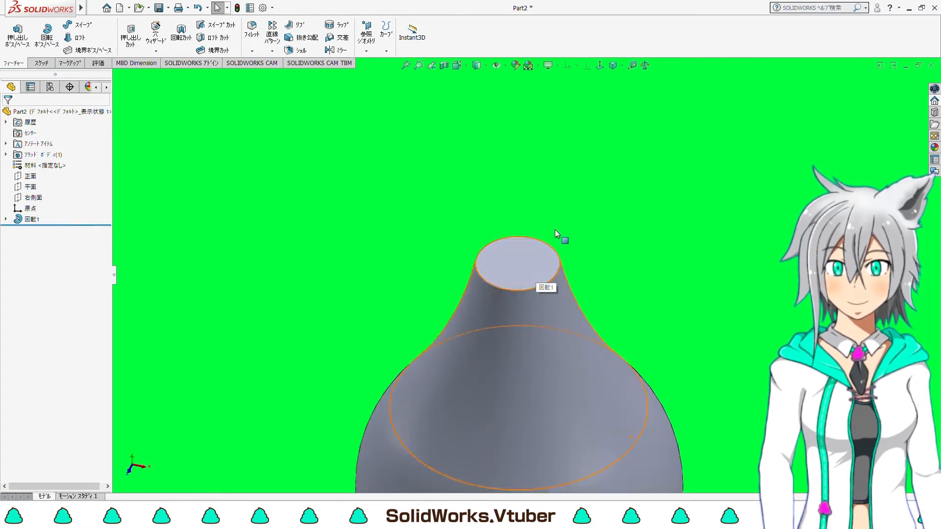
left_click(297, 50)
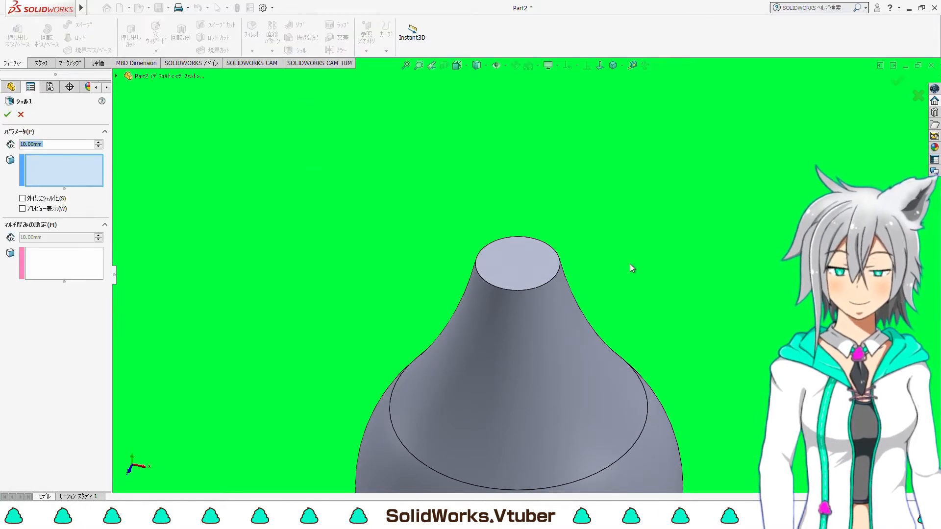
middle_click_drag(657, 278, 525, 273)
left_click(515, 249)
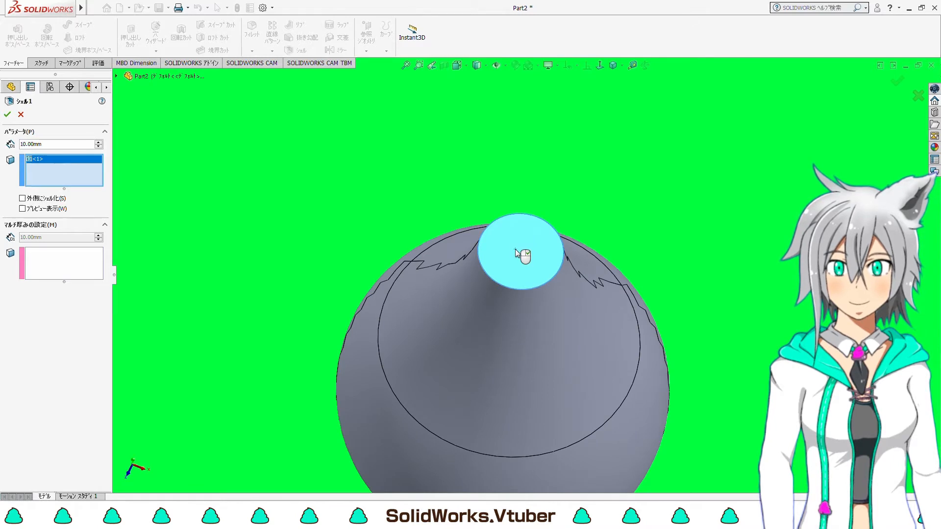
left_click(23, 209)
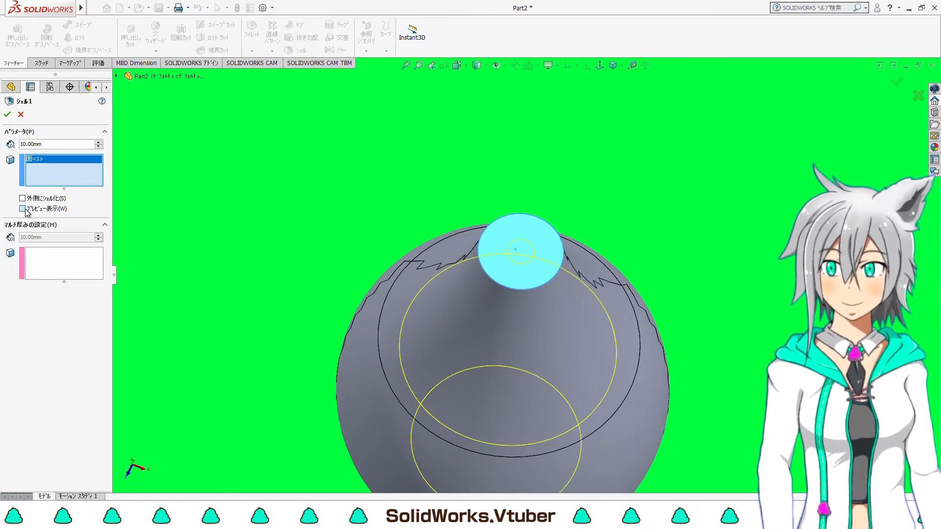
- Set the shell thickness to 1 mm and complete the shell
left_click(56, 145)
left_click_drag(56, 145, 2, 134)
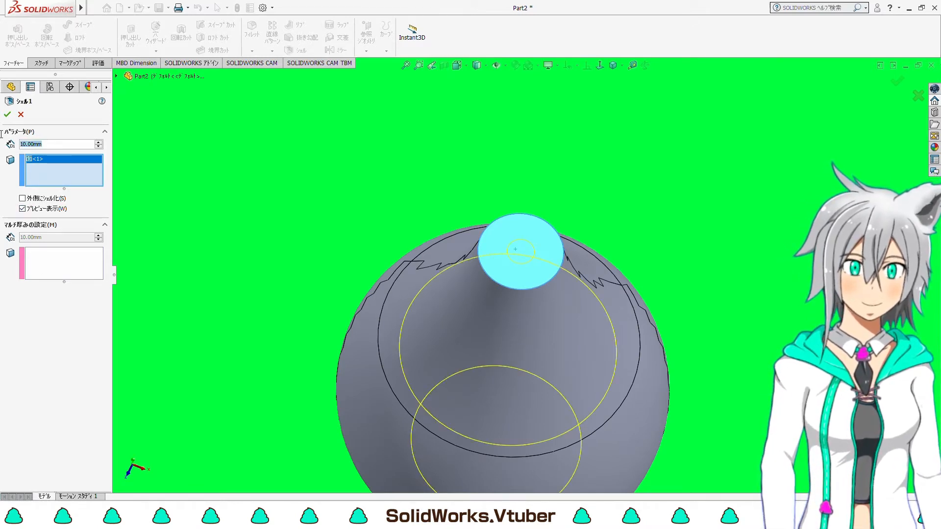
type("1")
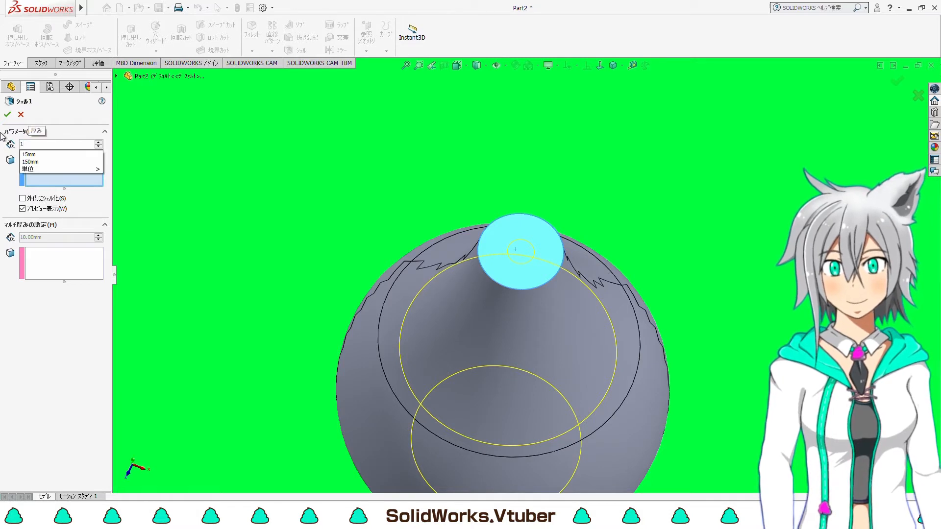
left_click(90, 202)
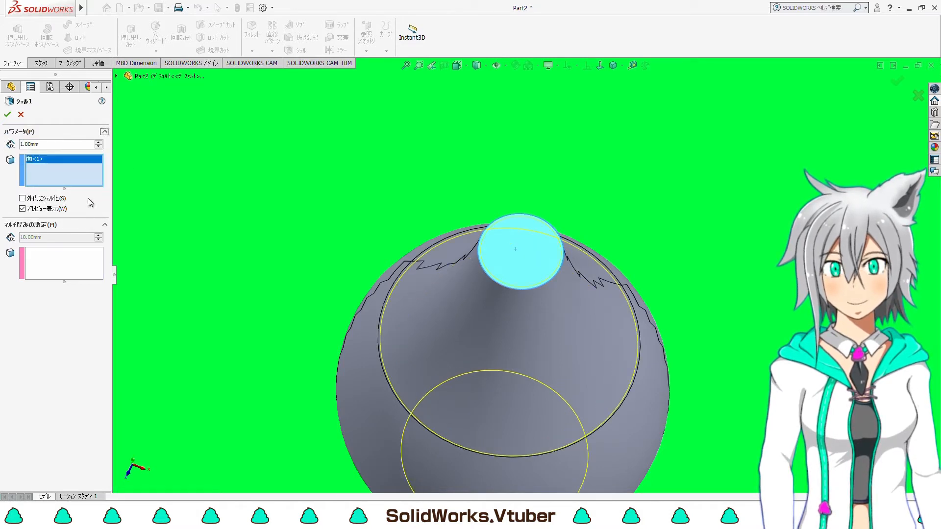
key("Return")
middle_click_drag(521, 263, 523, 261)
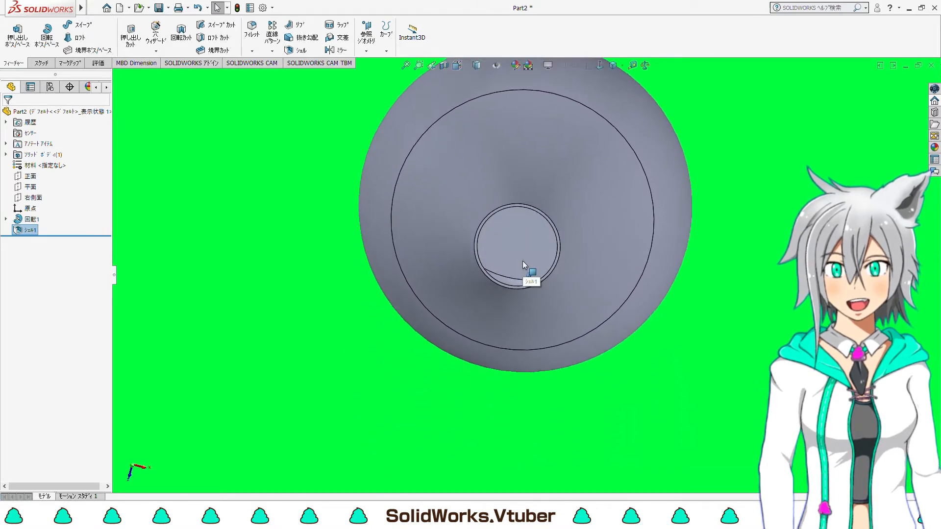
key("ctrl+1")
middle_click_drag(522, 260, 523, 260)
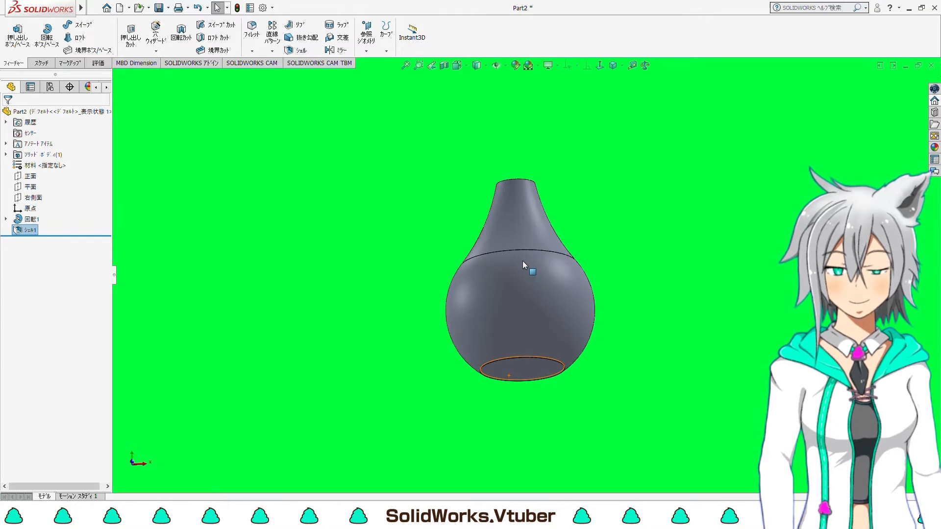
- Start a new sketch on the front plane (正面) of the shelled flask
key("ctrl+7")
middle_click_drag(554, 309, 351, 175)
scroll(563, 234, "down", 5)
scroll(562, 234, "down", 3)
scroll(562, 234, "up", 8)
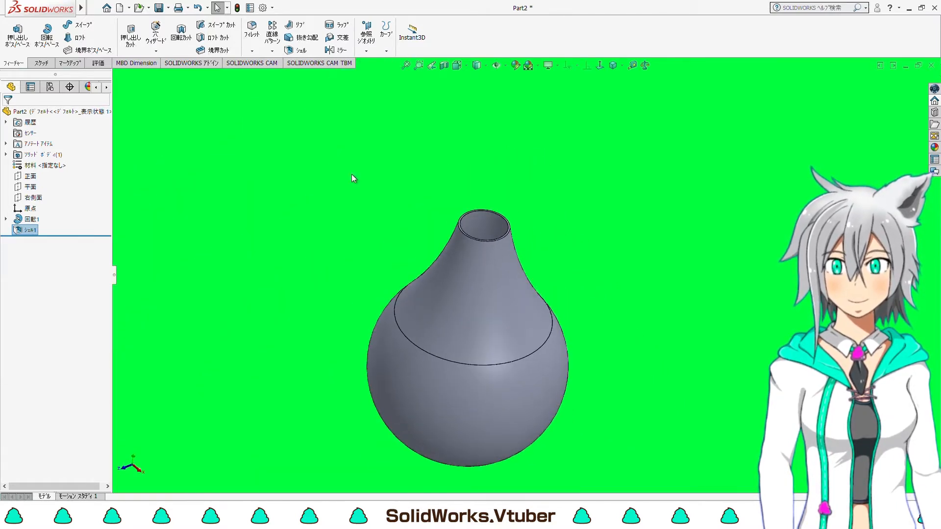
left_click(31, 177)
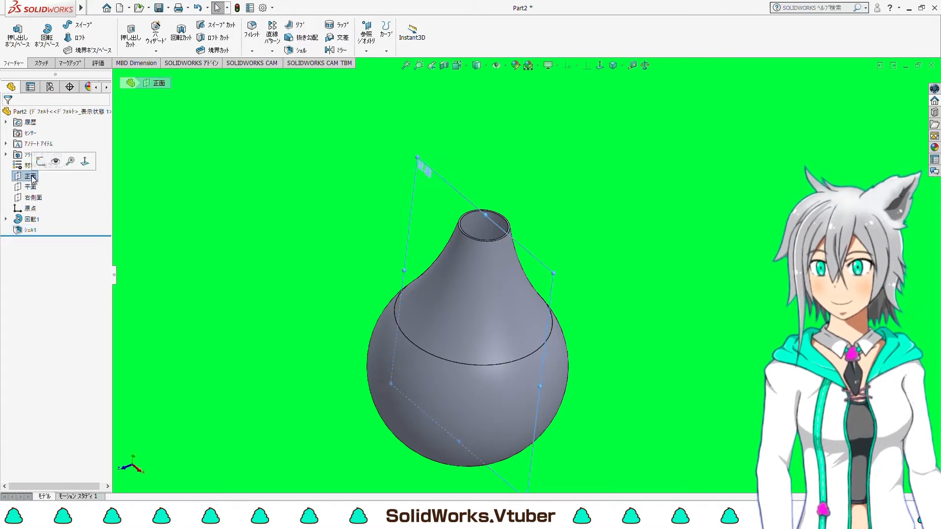
left_click(41, 64)
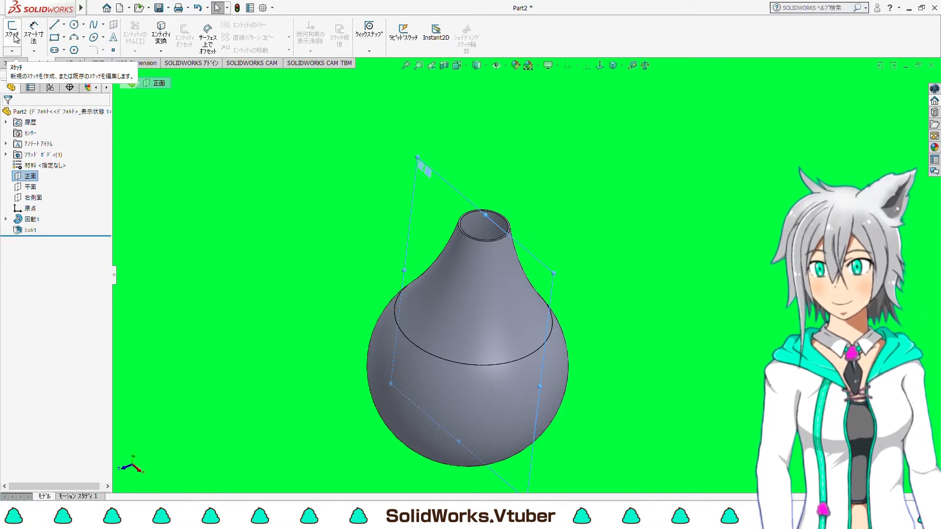
left_click(13, 35)
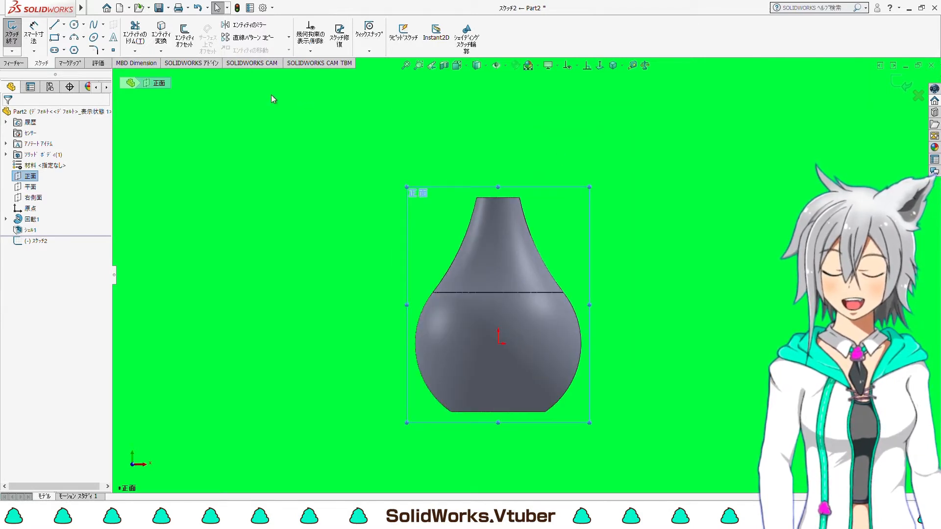
- Draw a spline from the neck's top centre, looping up and over to the right, through the body and base centre, ending below the base
left_click(94, 26)
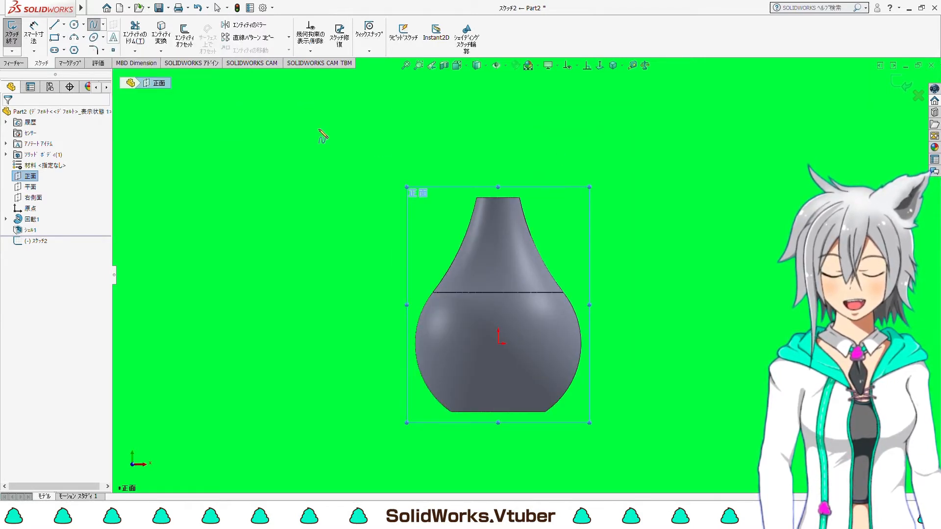
left_click(498, 196)
scroll(505, 166, "up", 1)
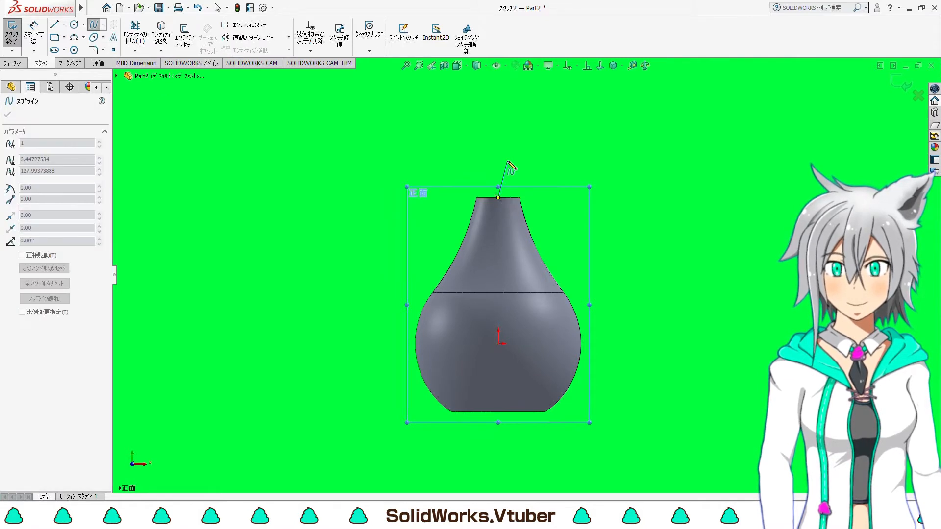
left_click(506, 126)
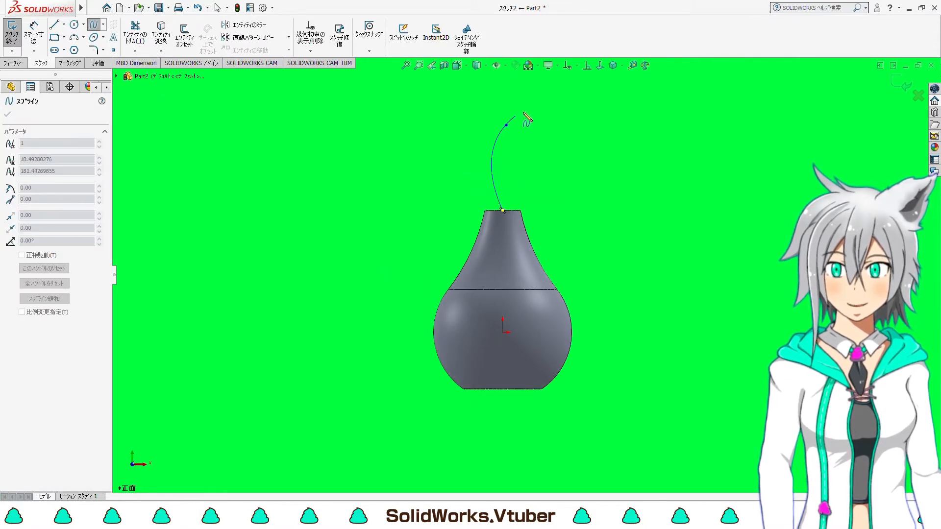
left_click(599, 92)
left_click(671, 187)
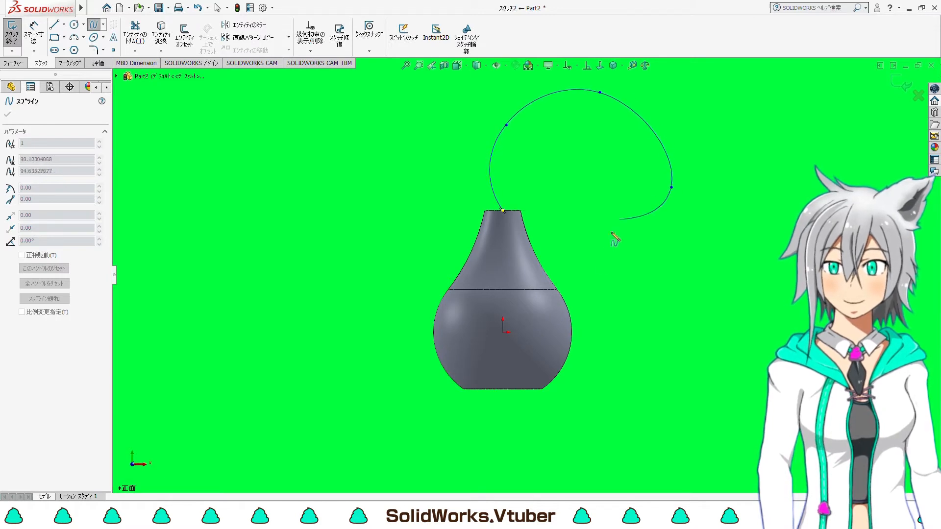
left_click(573, 293)
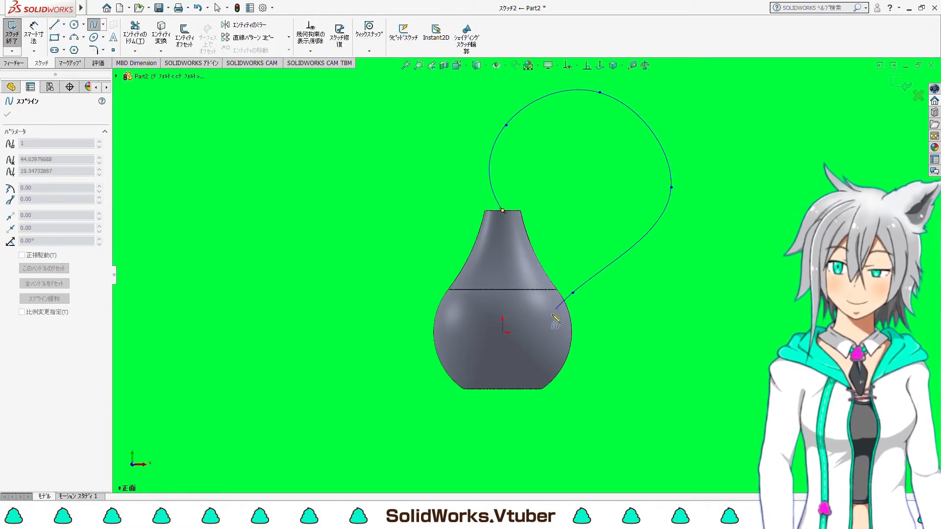
left_click(503, 362)
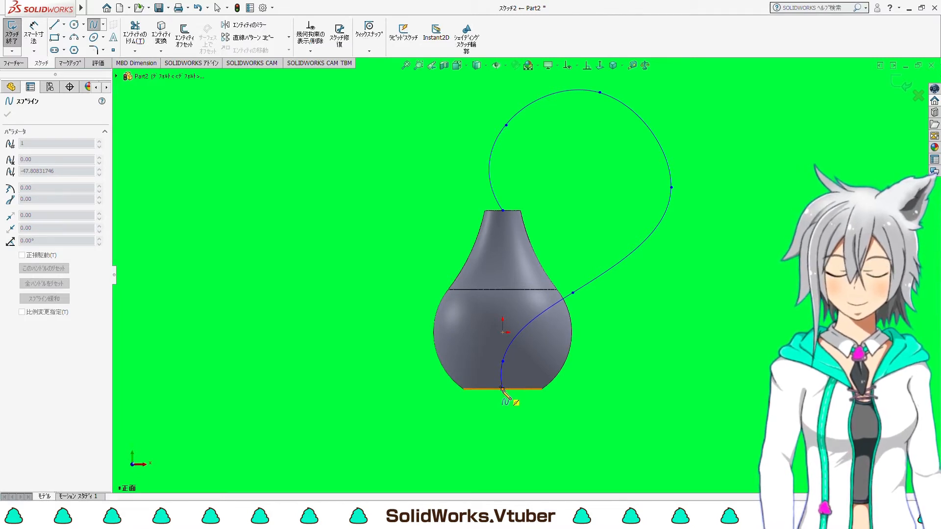
left_click(503, 390)
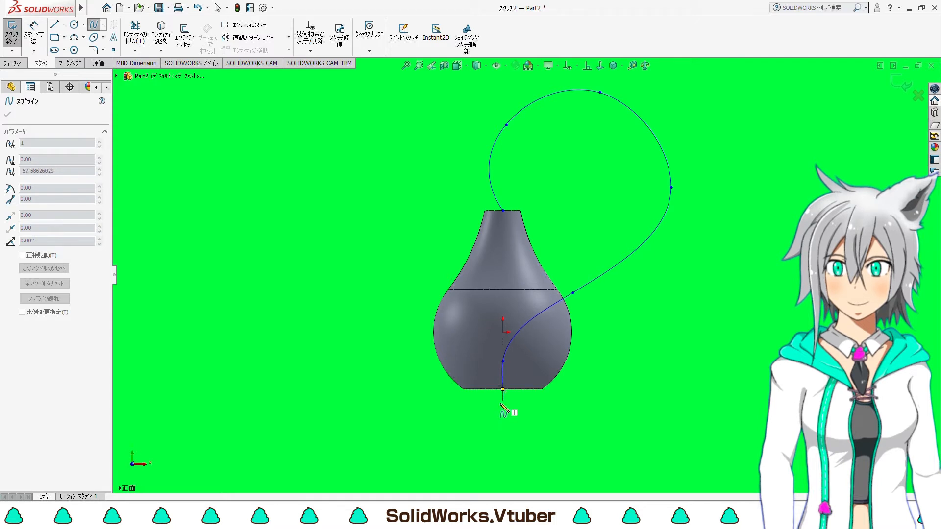
double_click(499, 430)
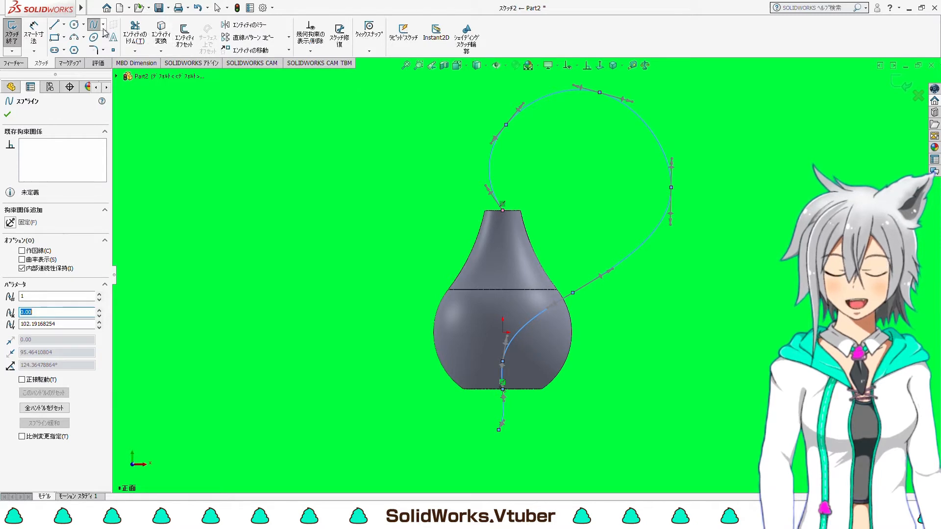
- Reshape the spline to leave the neck at about 88.4°, and move the loop's rightmost point inward to about X 119, Y 127.4
scroll(519, 144, "down", 1)
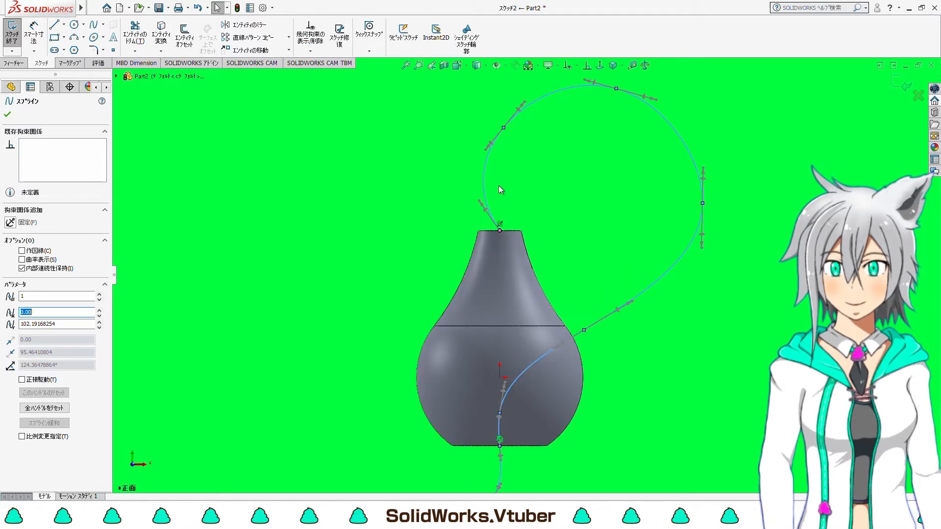
scroll(499, 186, "down", 1)
left_click_drag(476, 218, 477, 221)
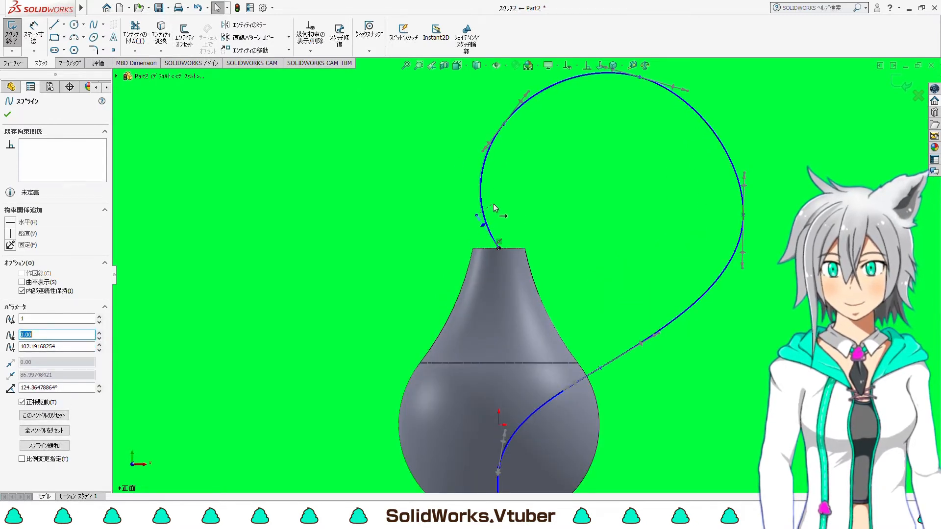
left_click_drag(505, 124, 528, 101)
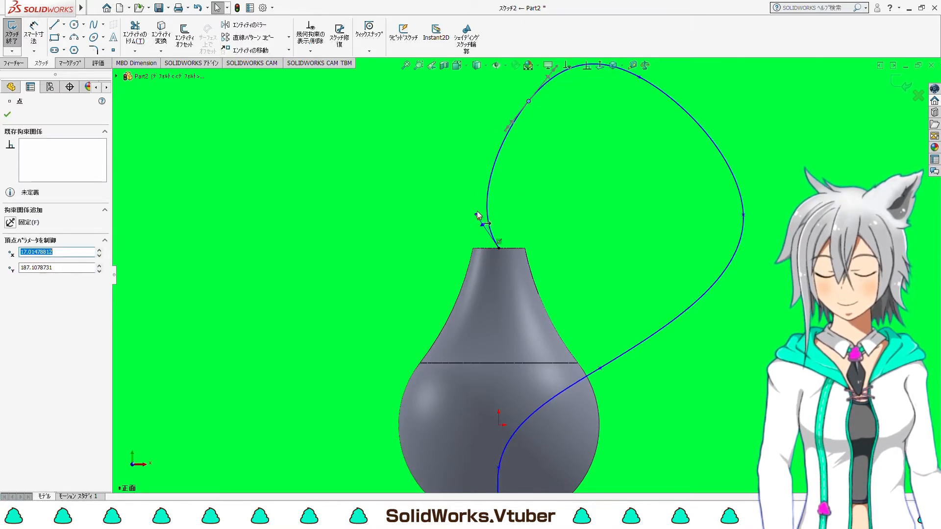
left_click_drag(477, 213, 500, 197)
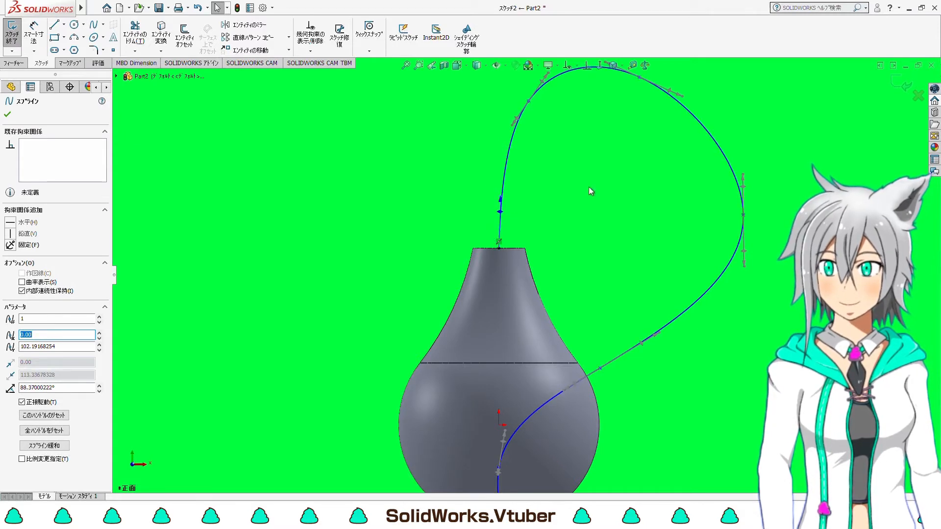
scroll(669, 196, "up", 2)
scroll(593, 138, "down", 2)
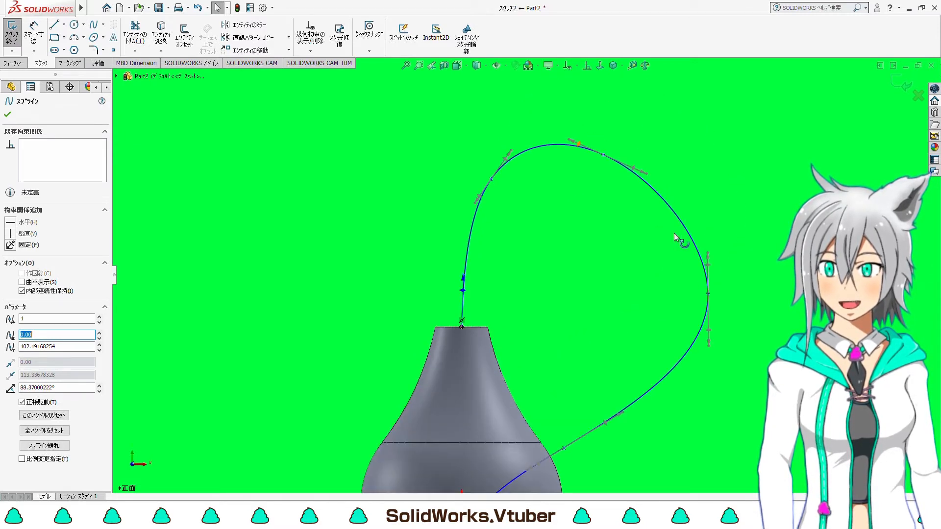
left_click_drag(707, 293, 669, 283)
- Move the spline's lower end point to X 0, about 82.7 mm below the origin, and turn its tangent to about -89.6°
scroll(613, 363, "up", 3)
scroll(491, 377, "down", 5)
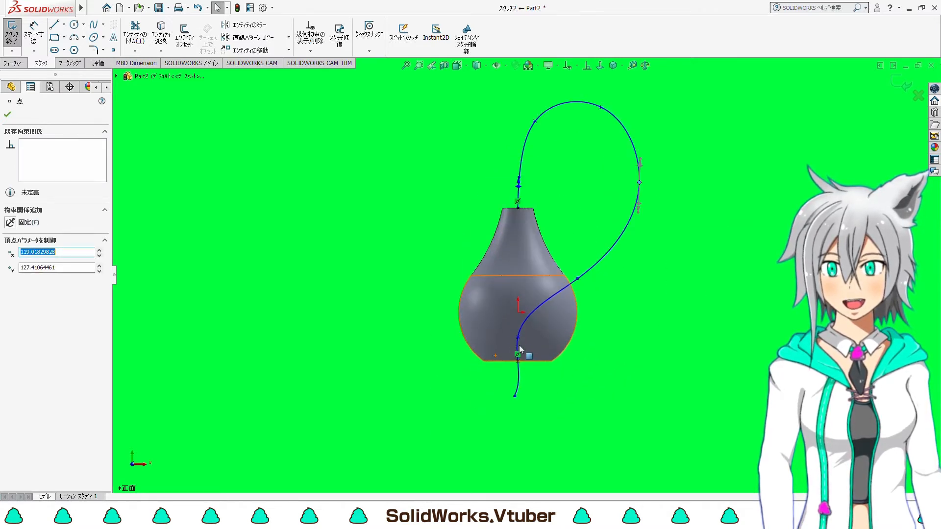
left_click(510, 435)
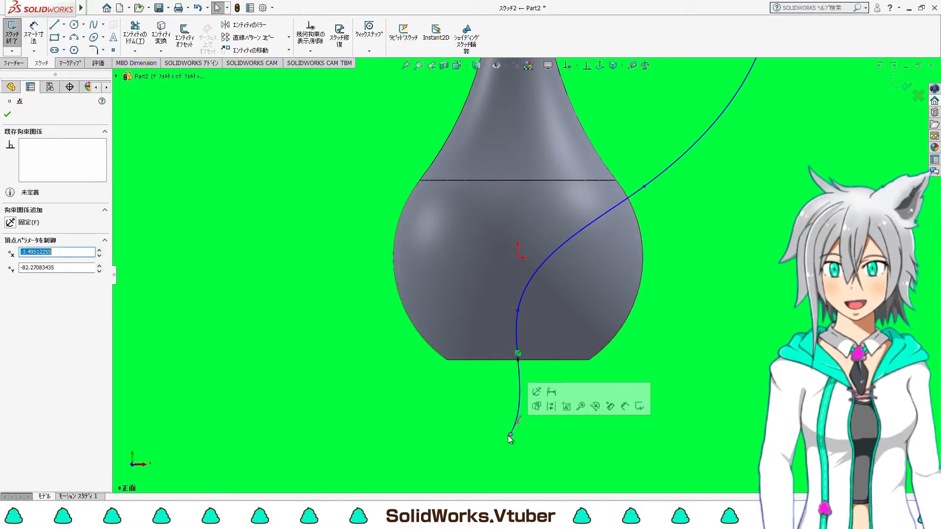
scroll(520, 418, "down", 4)
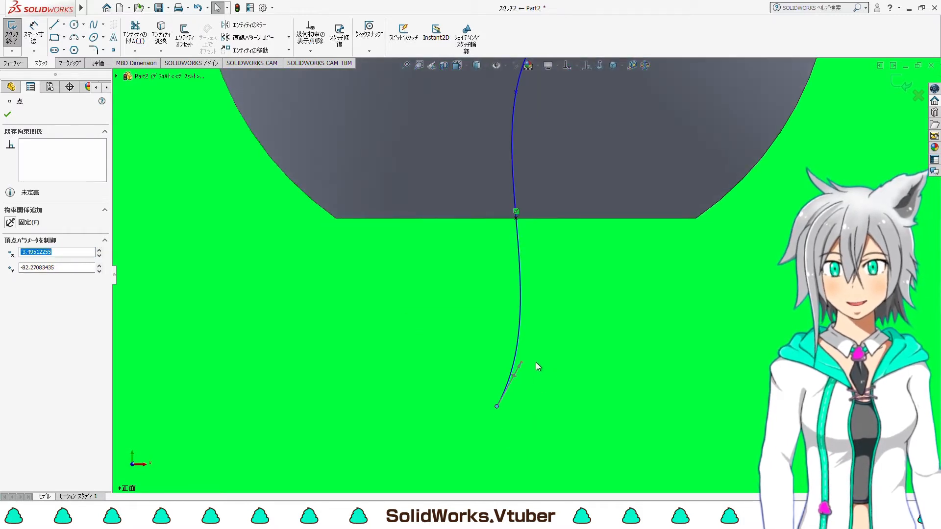
left_click_drag(523, 371, 502, 349)
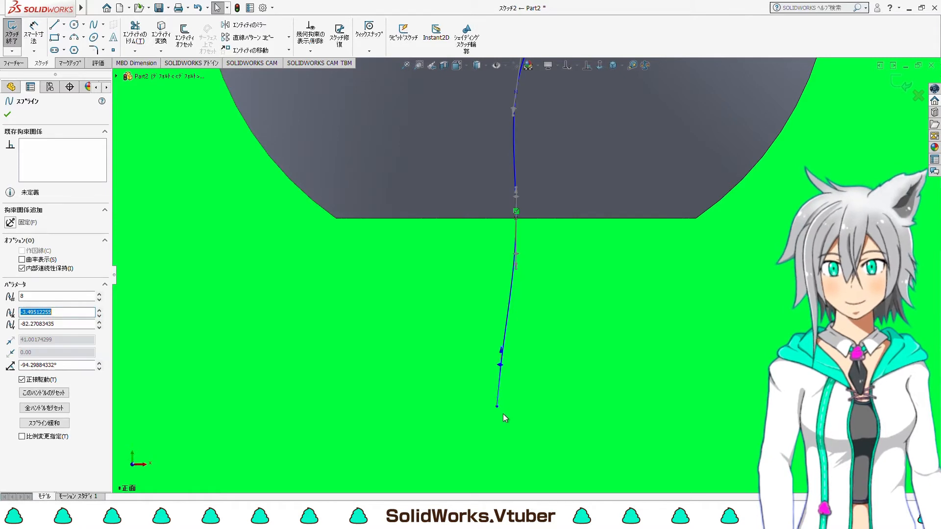
left_click(504, 407)
left_click_drag(497, 407, 515, 408)
left_click_drag(520, 353, 516, 347)
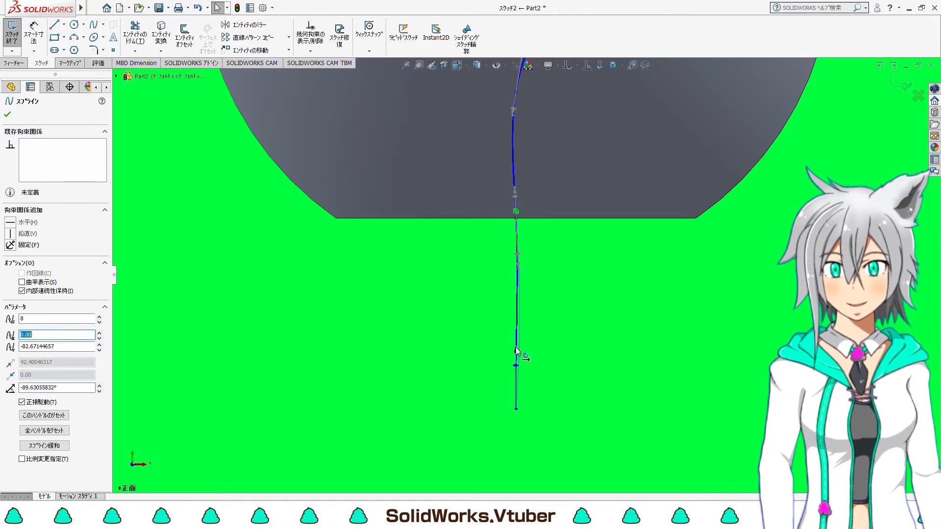
- Try to reshape the spline with the tangent handle of its point inside the body, and undo that change
scroll(563, 254, "up", 4)
scroll(534, 219, "down", 3)
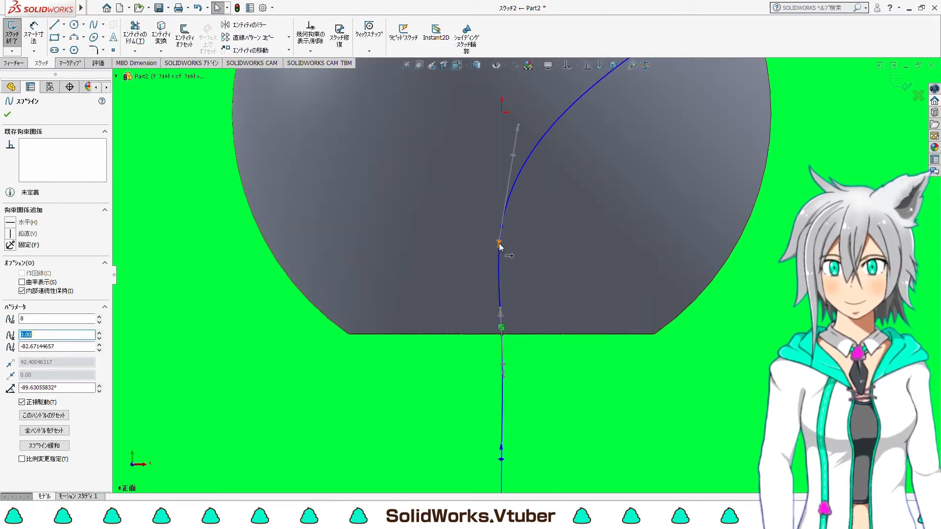
left_click_drag(498, 243, 507, 241)
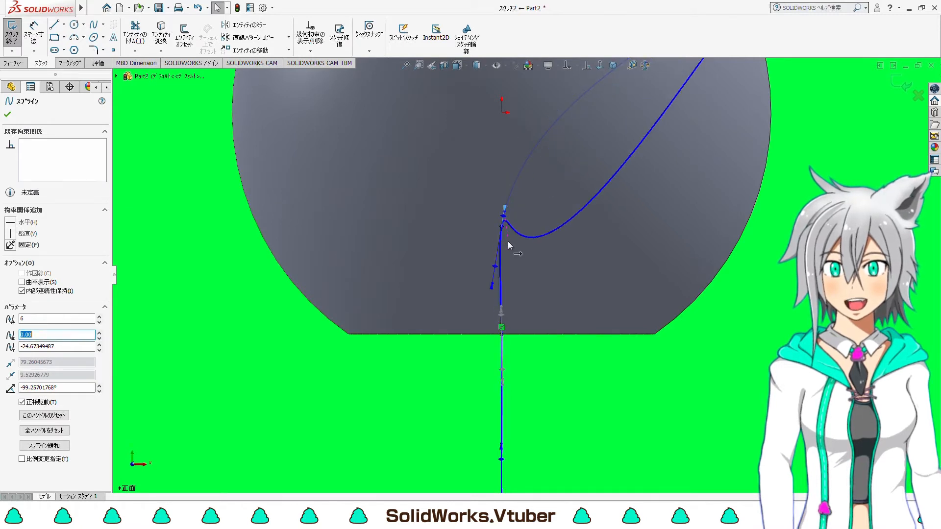
key("ctrl+z")
scroll(508, 241, "up", 3)
left_click(513, 263)
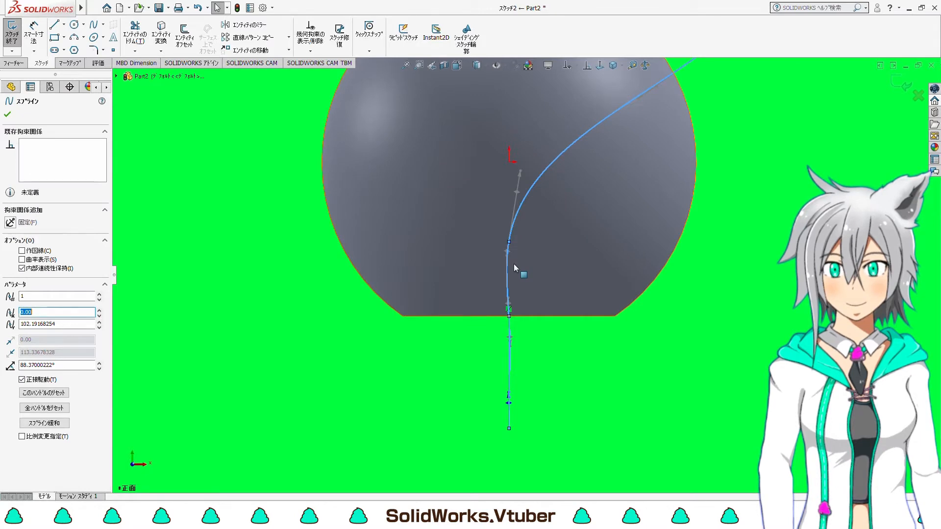
- Adjust the tangent handles of the spline point inside the body and of the base-centre point to smooth the curve between them
scroll(514, 262, "up", 4)
left_click(496, 245)
left_click_drag(497, 245, 502, 247)
scroll(508, 389, "down", 2)
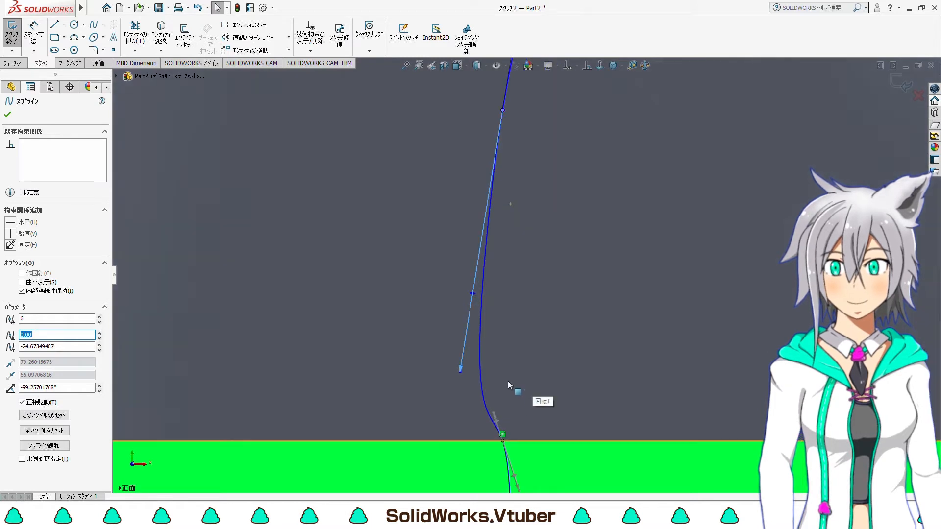
left_click_drag(461, 371, 646, 260)
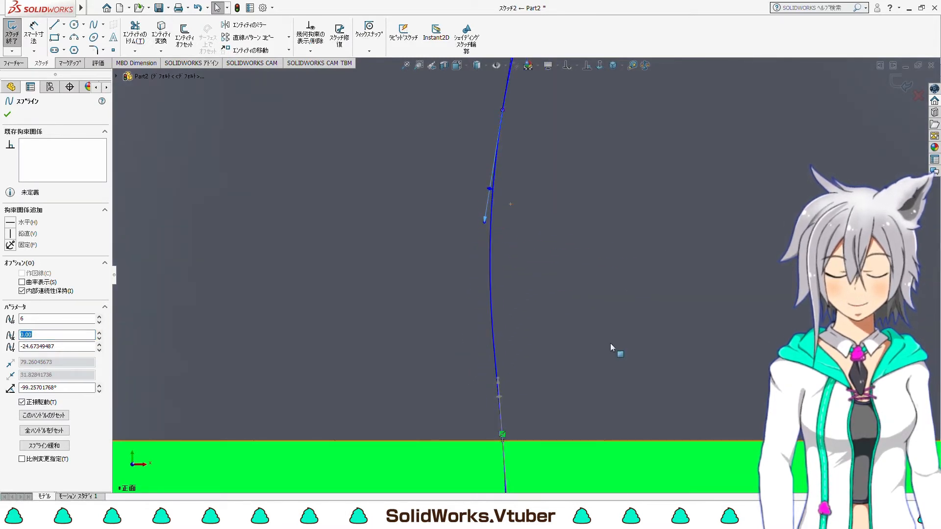
left_click_drag(502, 381, 525, 369)
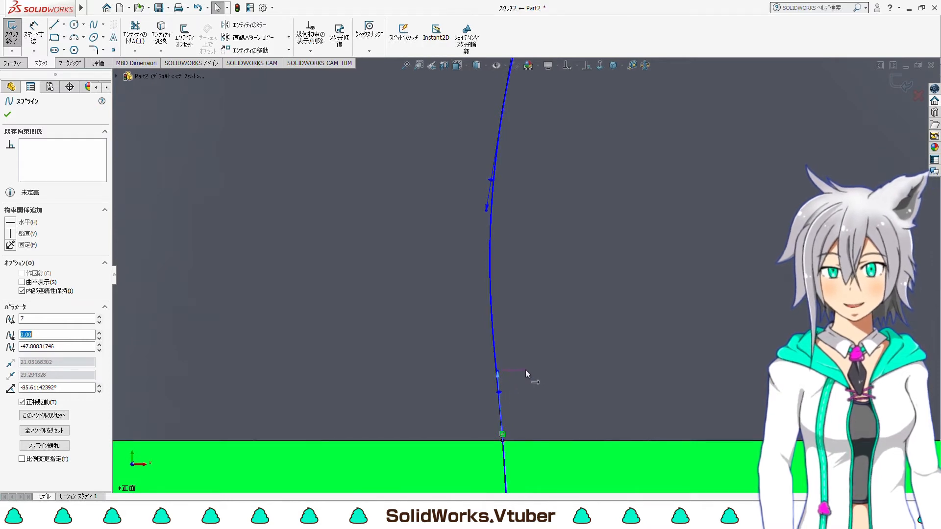
left_click_drag(595, 365, 596, 365)
- Move the spline point inside the lower body up and slightly right, to about X 1.6, Y -17.6
scroll(596, 365, "up", 8)
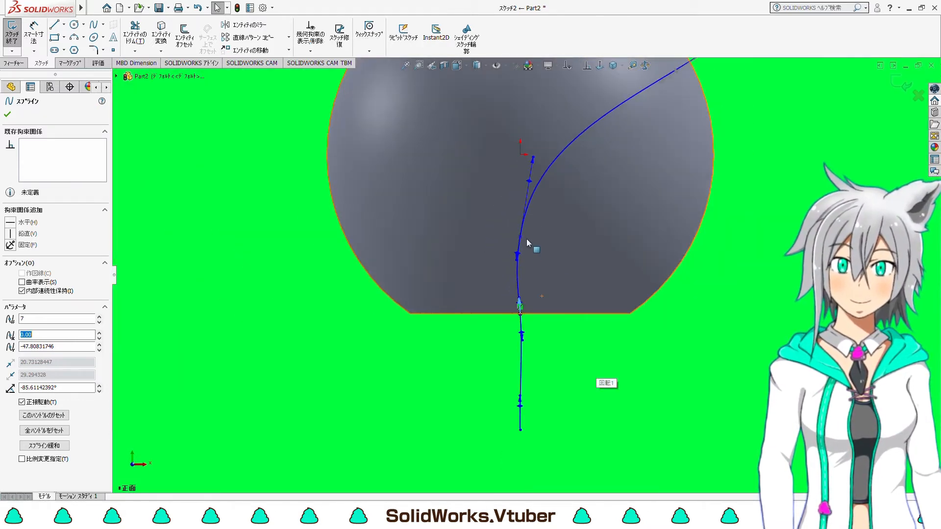
scroll(539, 217, "down", 4)
left_click_drag(496, 278, 507, 225)
scroll(519, 361, "up", 4)
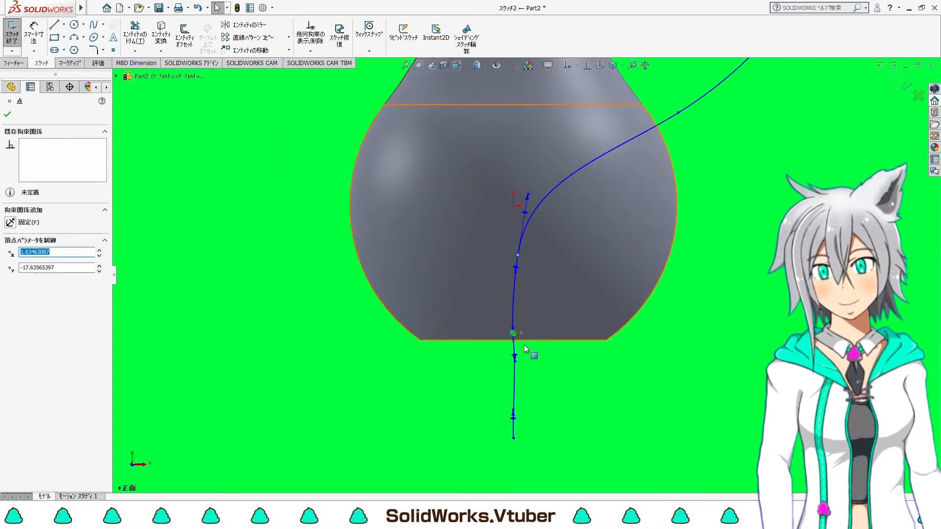
- Turn the spline's tangent handle at the base centre to nearly vertical, about -90.7°
scroll(519, 354, "down", 8)
left_click(505, 313)
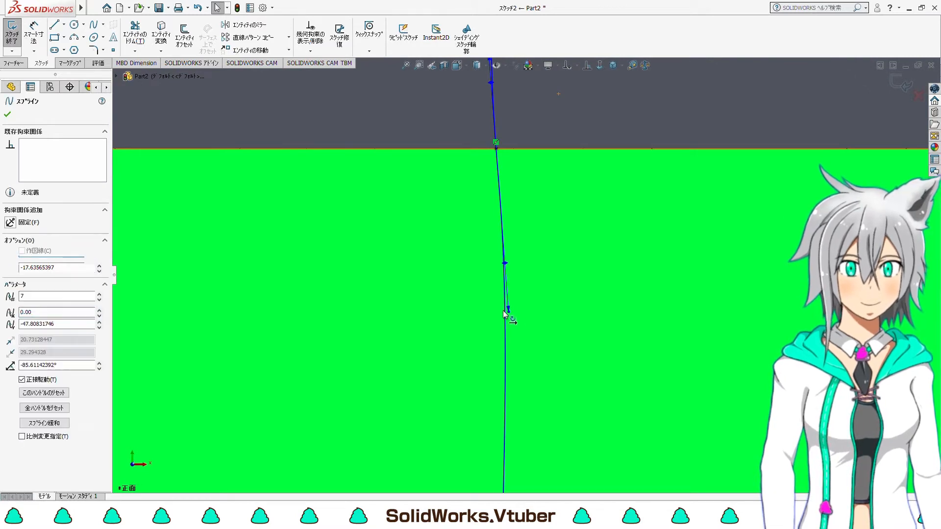
left_click_drag(504, 314, 494, 310)
scroll(593, 284, "up", 3)
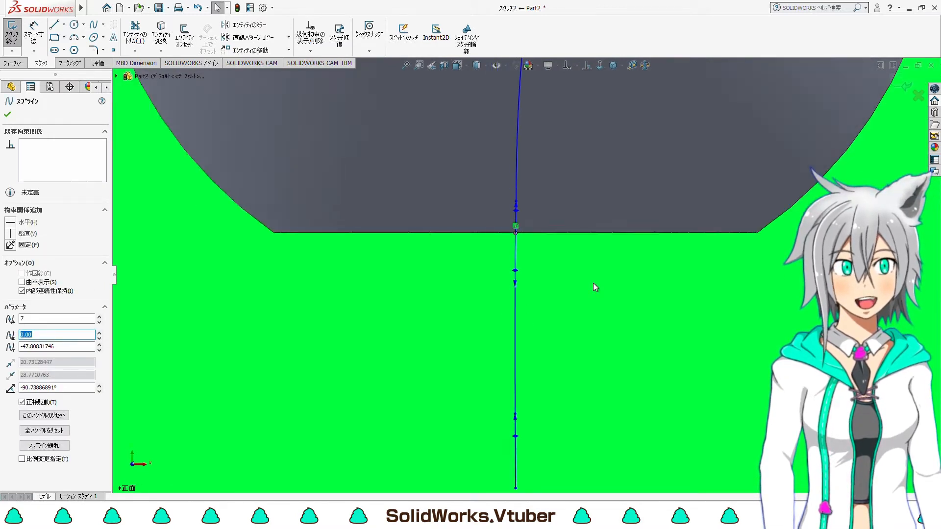
- Finish the spline path and exit the sketch
scroll(593, 283, "up", 8)
scroll(565, 150, "up", 2)
scroll(557, 202, "down", 2)
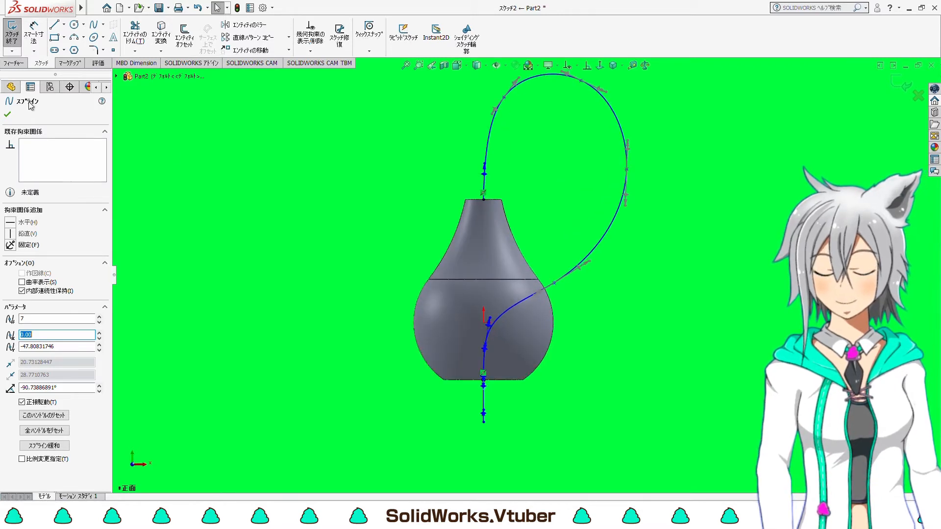
left_click(12, 34)
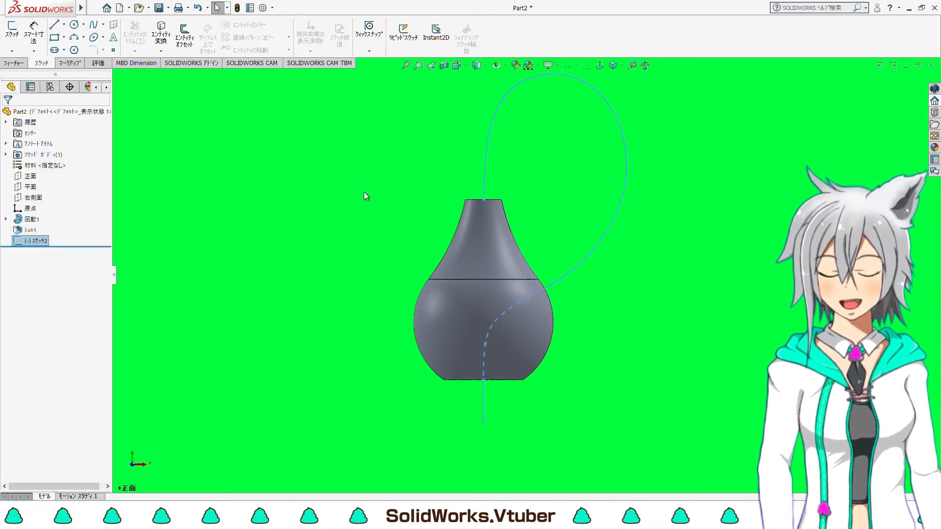
middle_click_drag(537, 225, 490, 216)
scroll(490, 216, "down", 6)
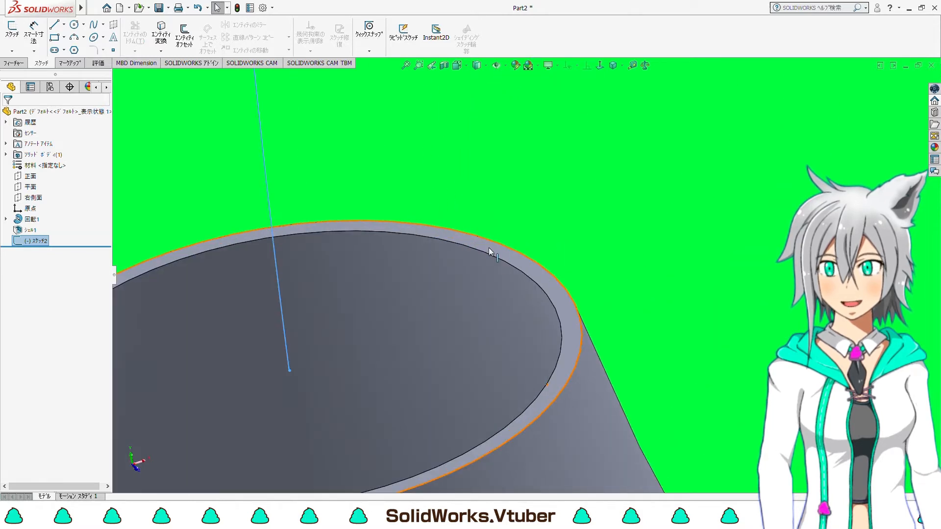
- Start a sketch on the flask's annular neck rim and convert the rim's outer edge into a circular profile
left_click(488, 249)
scroll(489, 249, "up", 6)
middle_click_drag(489, 248, 478, 246)
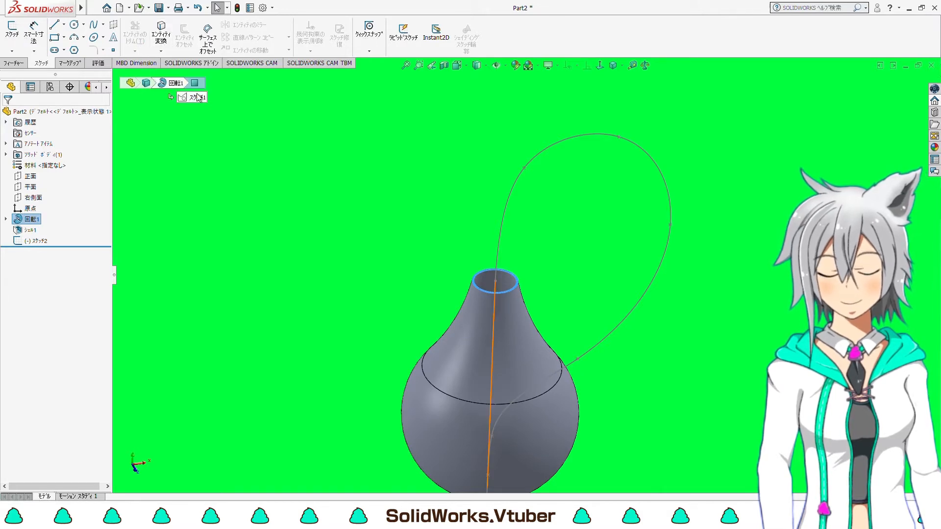
scroll(510, 277, "down", 5)
scroll(506, 275, "down", 3)
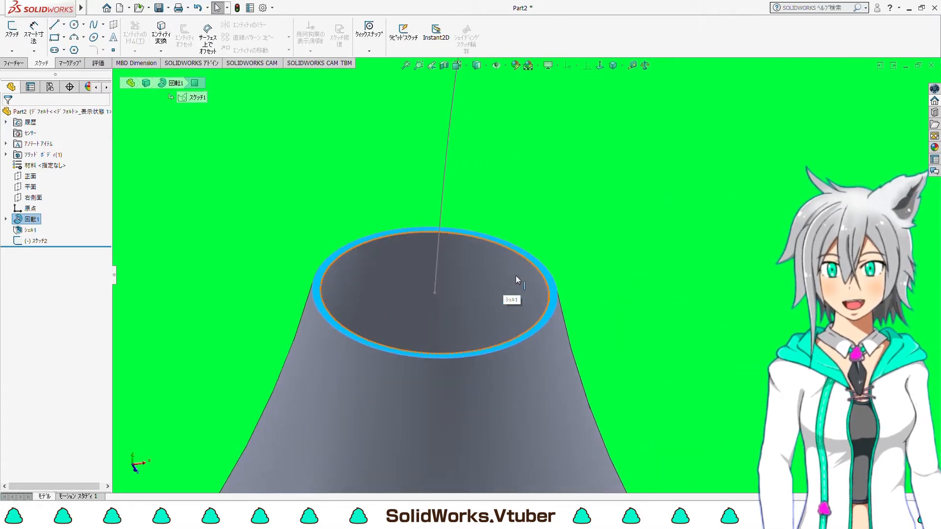
left_click(153, 52)
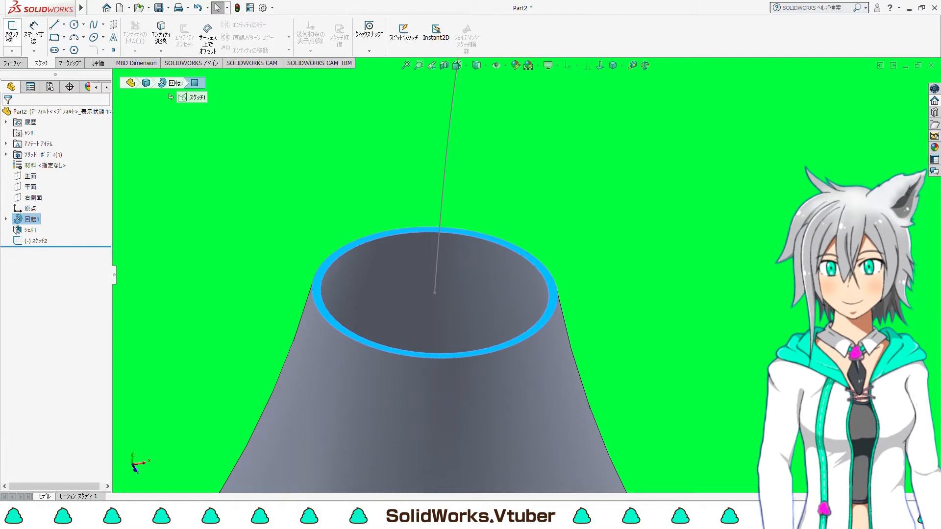
left_click(166, 39)
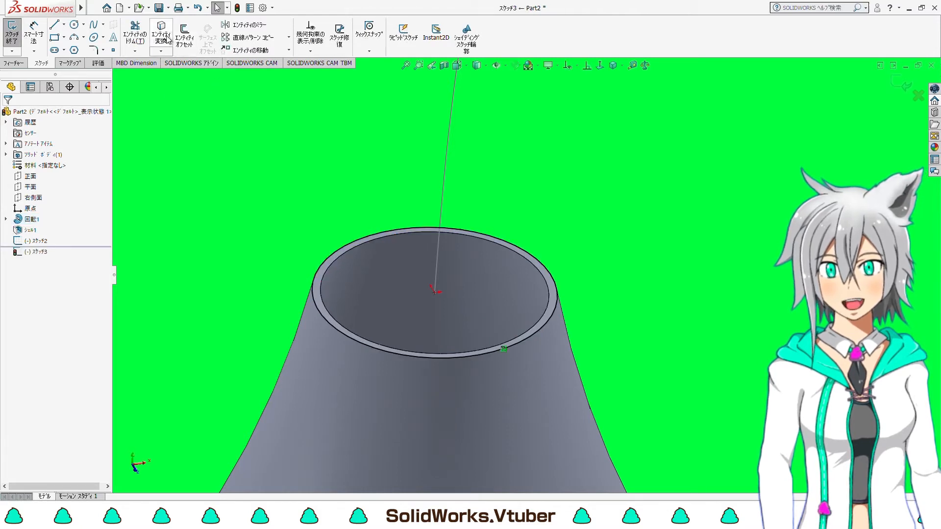
- Set up a boss sweep with the neck-rim circle as its profile and the looping spline as its path
left_click(23, 65)
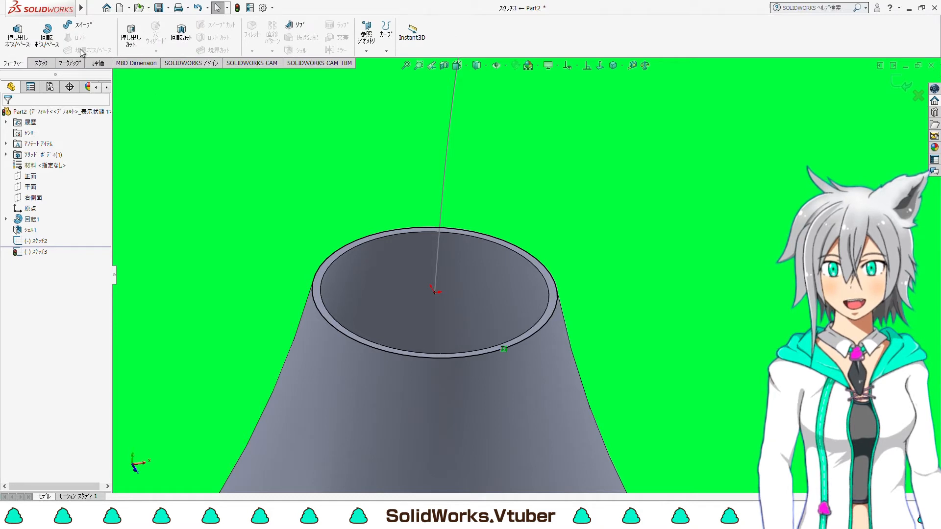
left_click(73, 25)
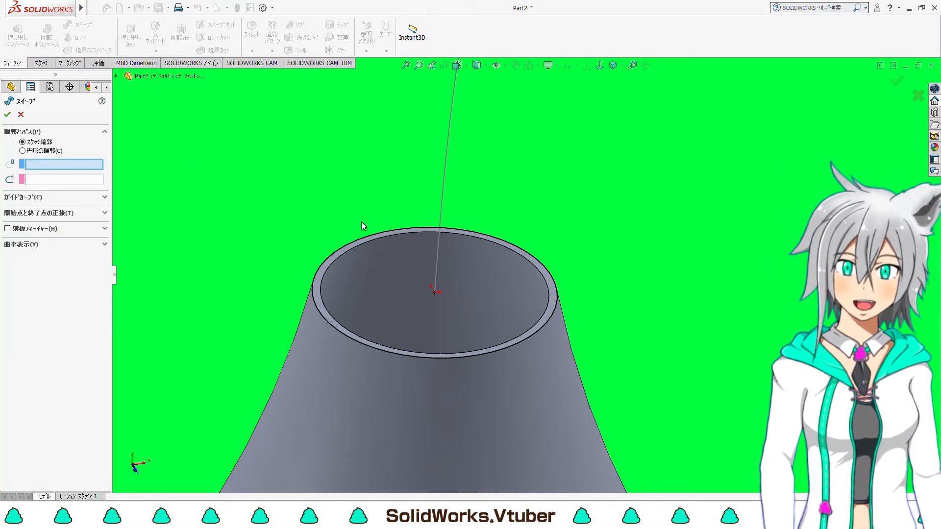
left_click(381, 231)
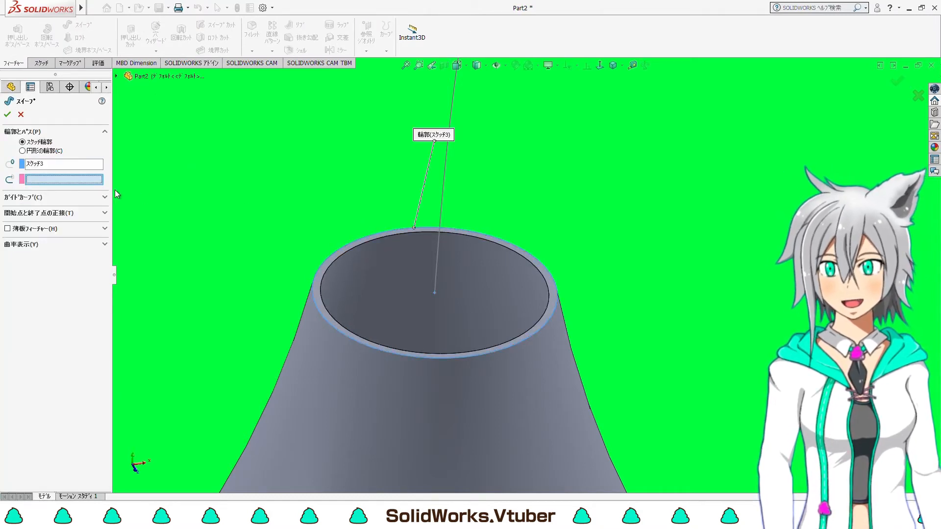
left_click(440, 209)
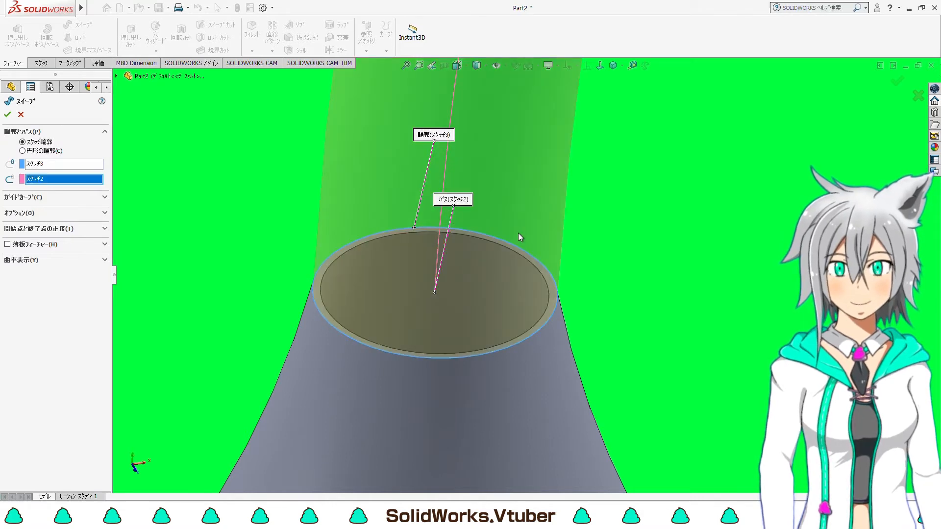
- Check the sweep preview at the neck, around the loop and below the base, and accept the sweep
scroll(518, 233, "up", 4)
scroll(519, 234, "up", 5)
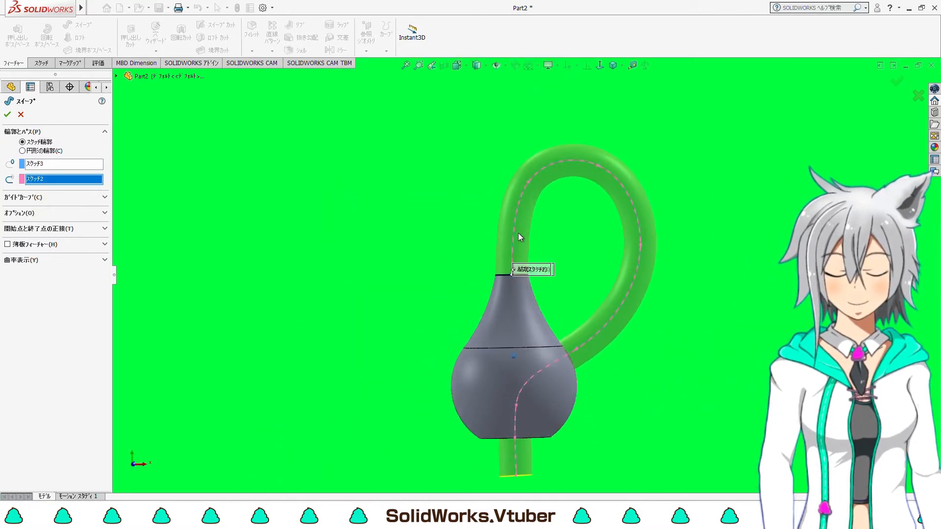
scroll(524, 271, "up", 3)
scroll(542, 382, "down", 3)
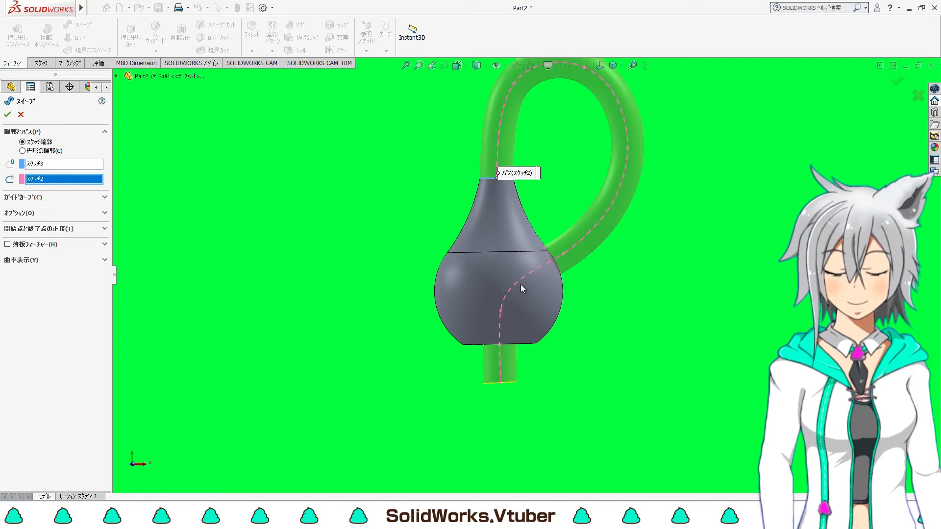
scroll(517, 271, "down", 2)
scroll(517, 250, "up", 1)
scroll(527, 168, "down", 2)
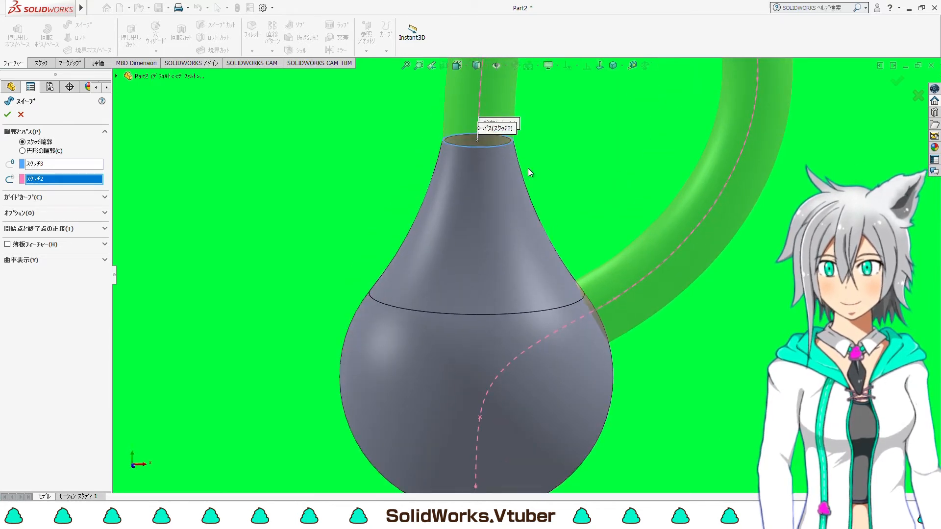
scroll(524, 164, "down", 3)
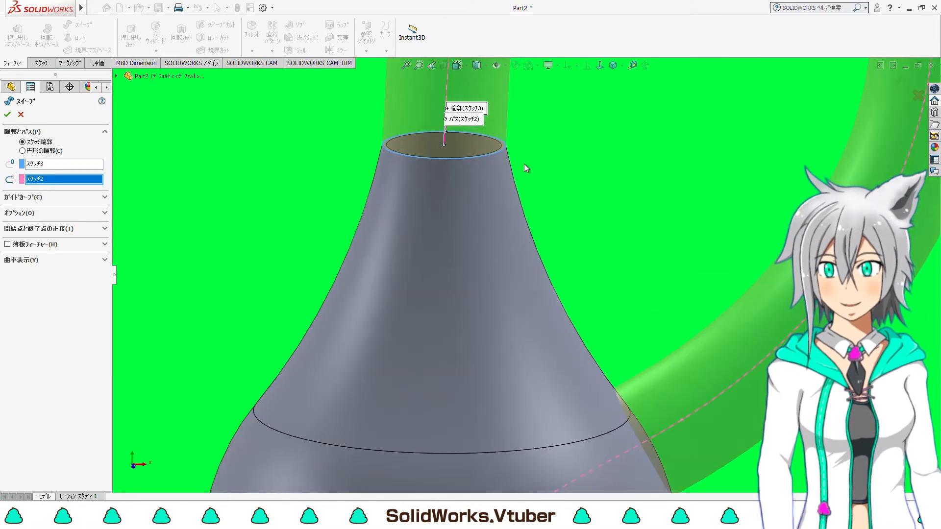
scroll(524, 164, "up", 4)
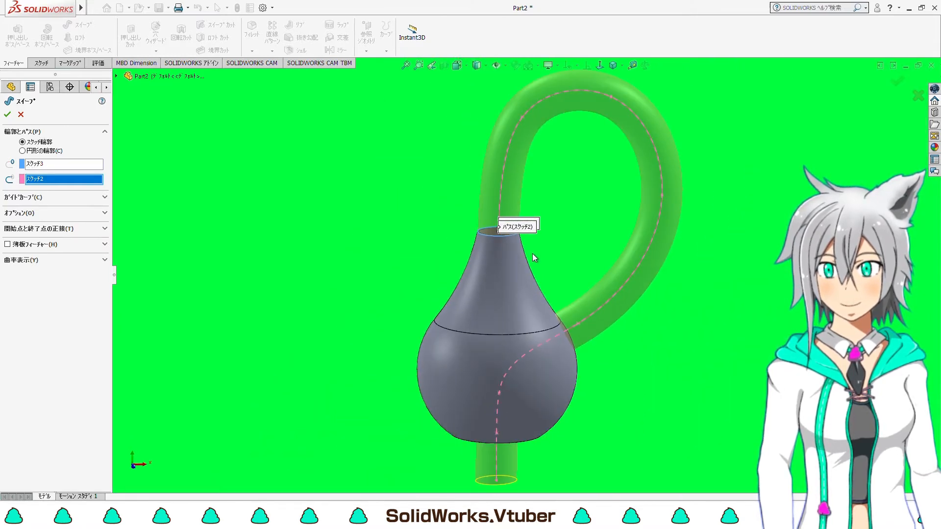
scroll(531, 251, "down", 1)
scroll(528, 249, "down", 1)
middle_click_drag(529, 250, 529, 250)
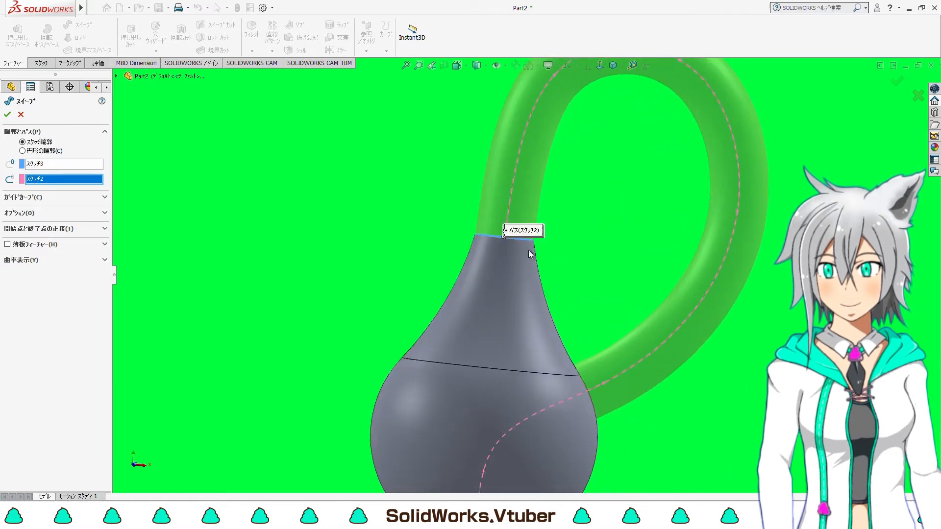
scroll(528, 250, "up", 3)
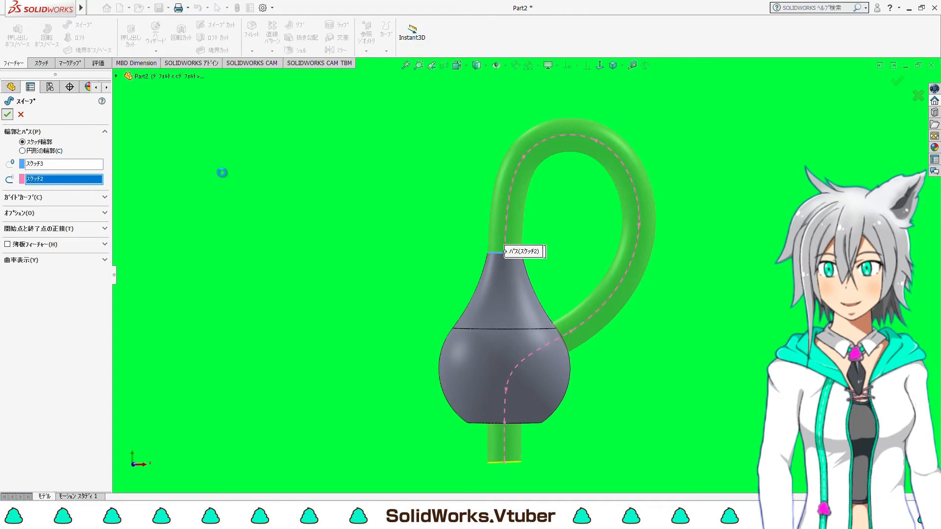
- Examine the joint between the flask's neck and the swept tube up close and from several angles
scroll(514, 257, "down", 5)
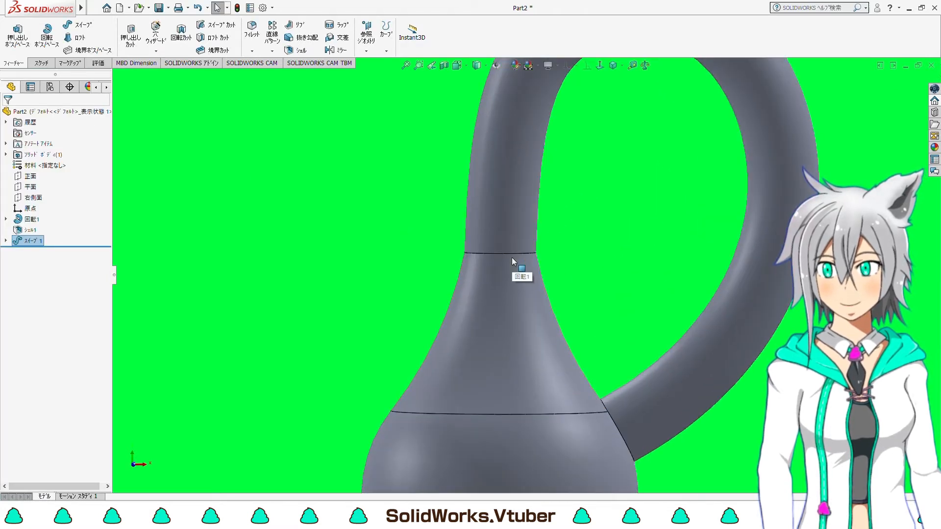
scroll(513, 252, "up", 3)
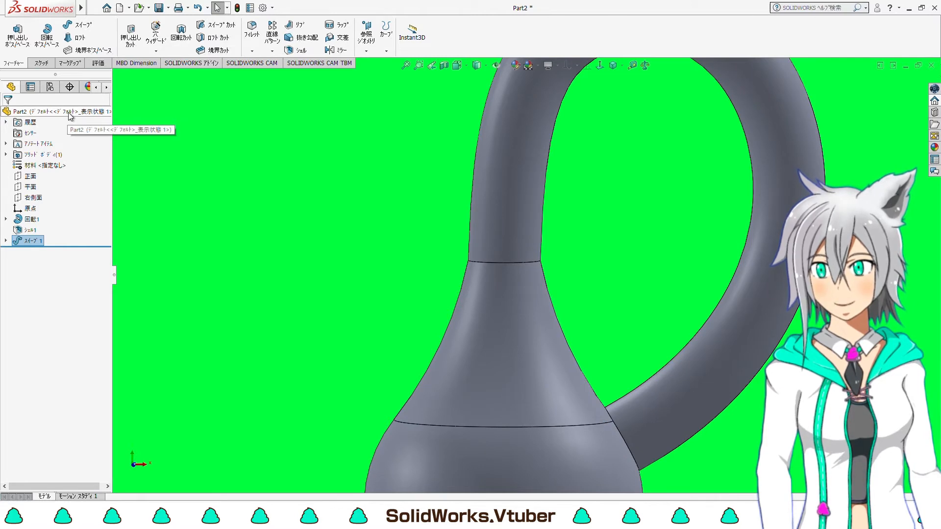
left_click(70, 114)
right_click(68, 112)
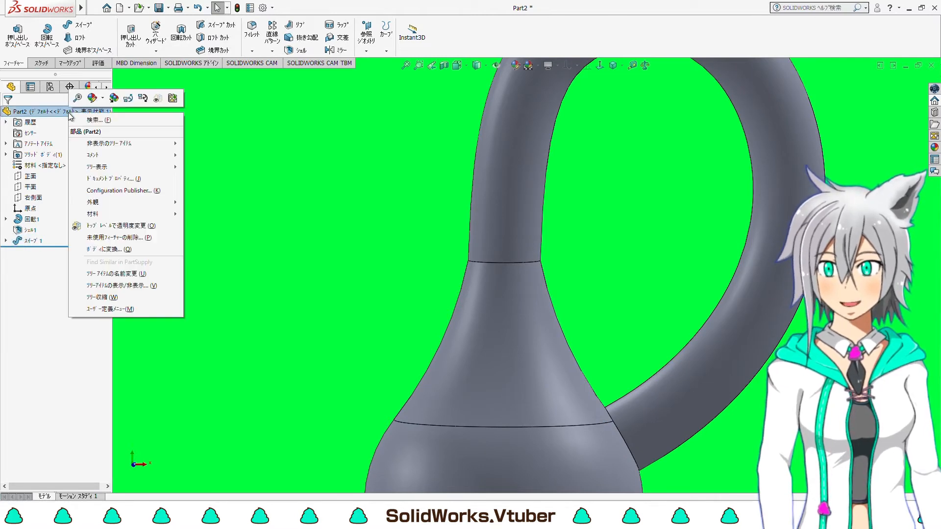
left_click(240, 195)
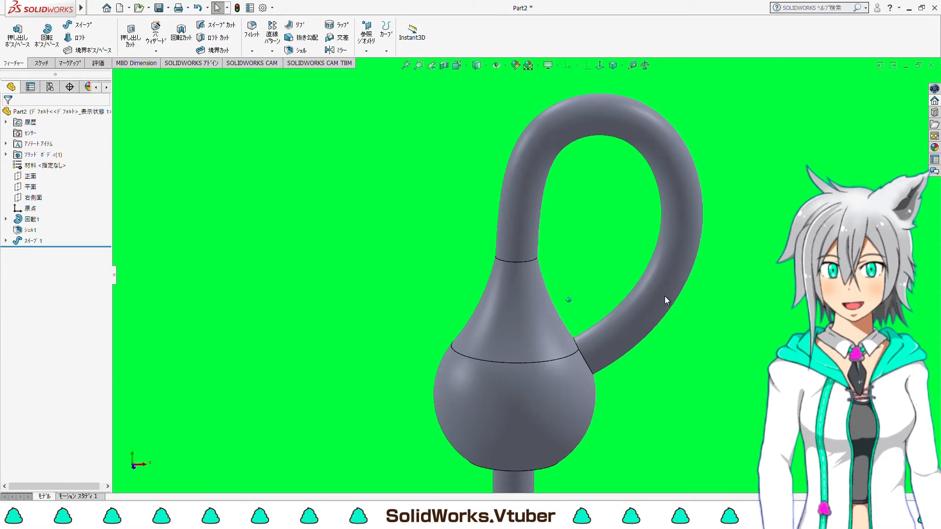
scroll(534, 272, "down", 3)
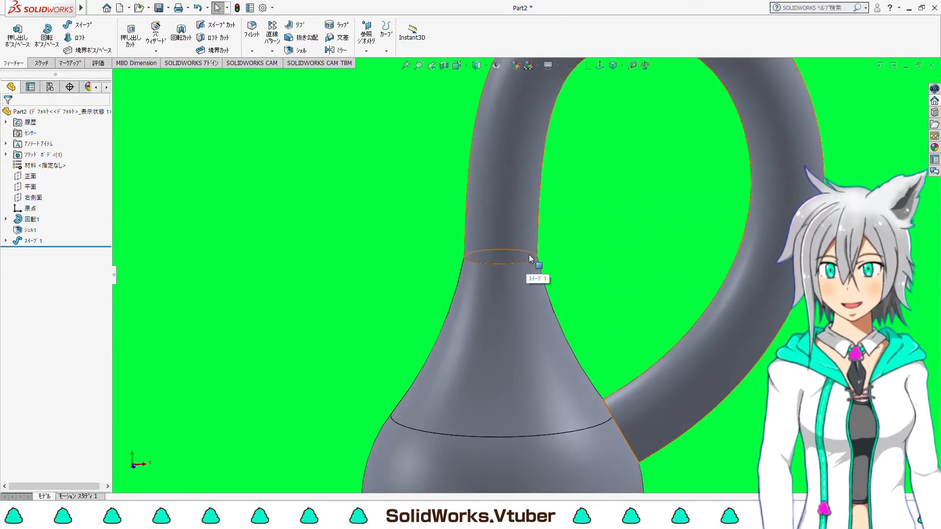
scroll(529, 255, "down", 5)
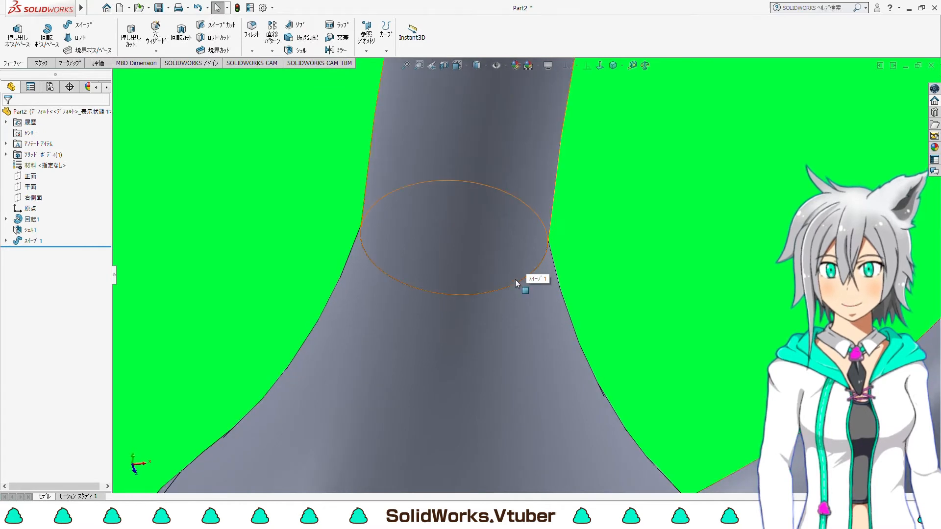
scroll(516, 278, "up", 6)
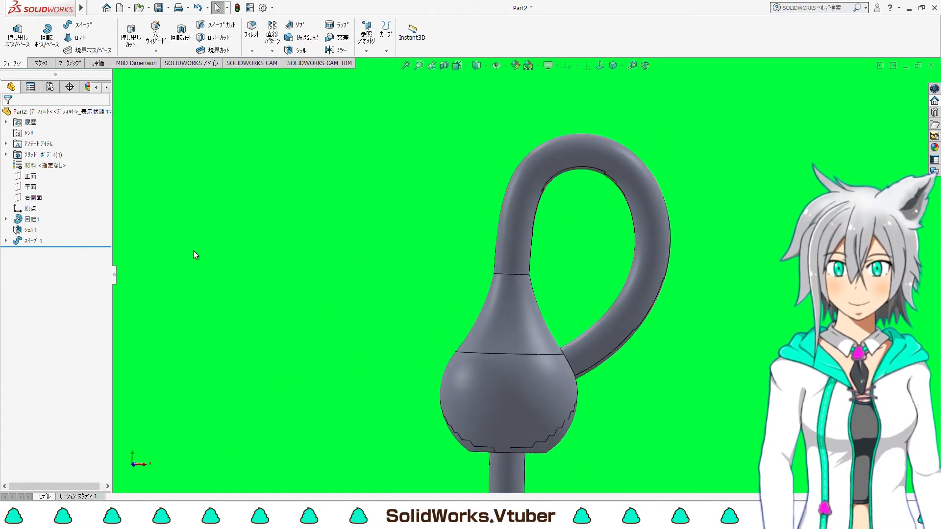
- Open the whole part's appearance for editing and bring up its advanced illumination settings
right_click(54, 113)
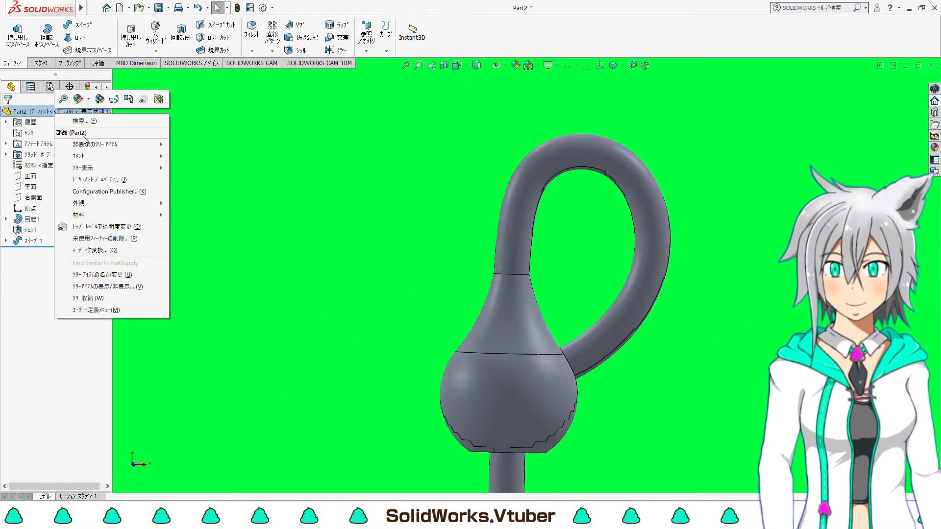
mouse_move(163, 149)
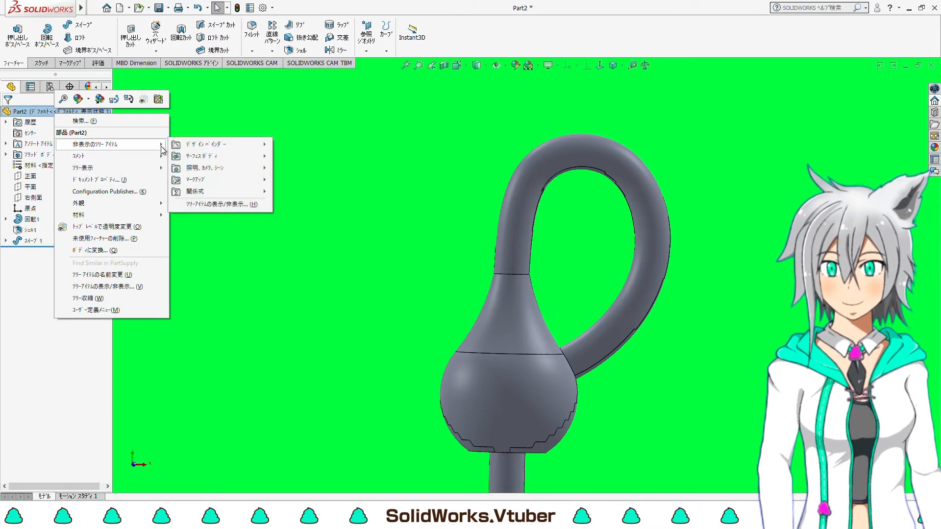
left_click(91, 100)
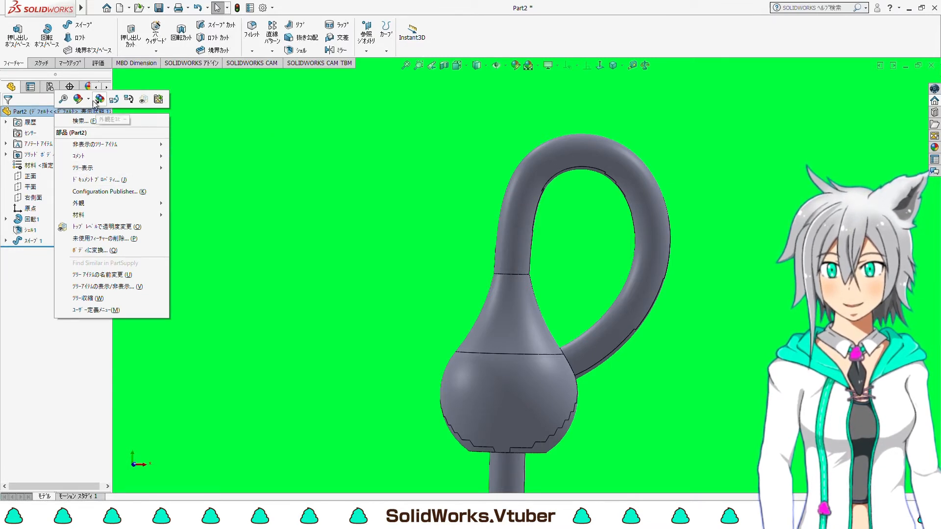
left_click(97, 123)
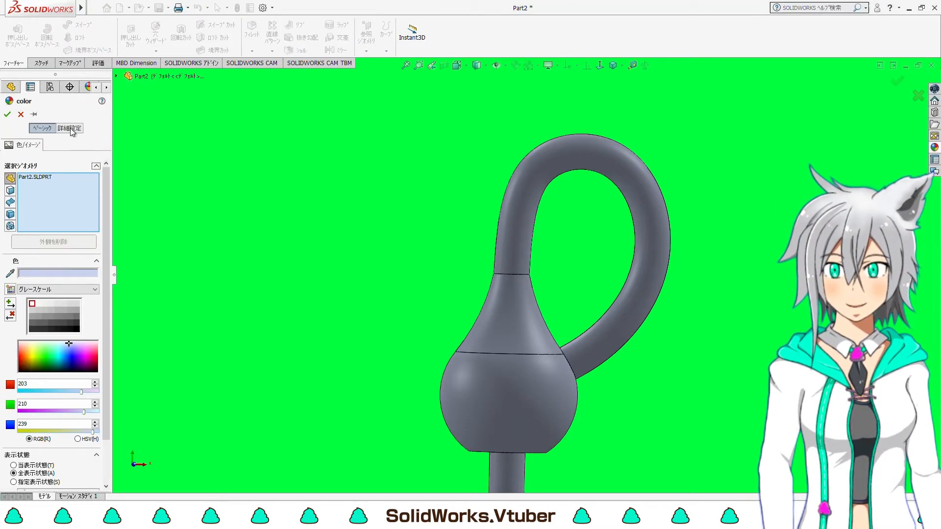
left_click(70, 128)
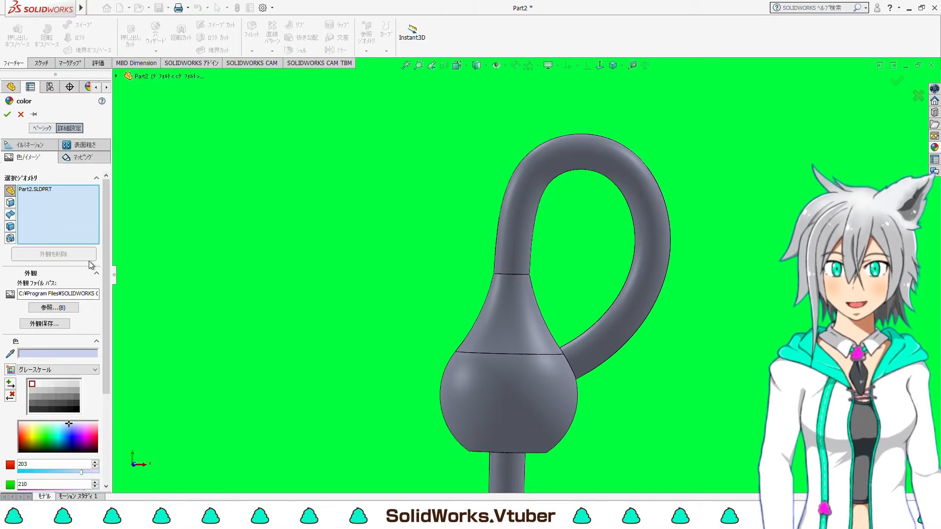
left_click(70, 158)
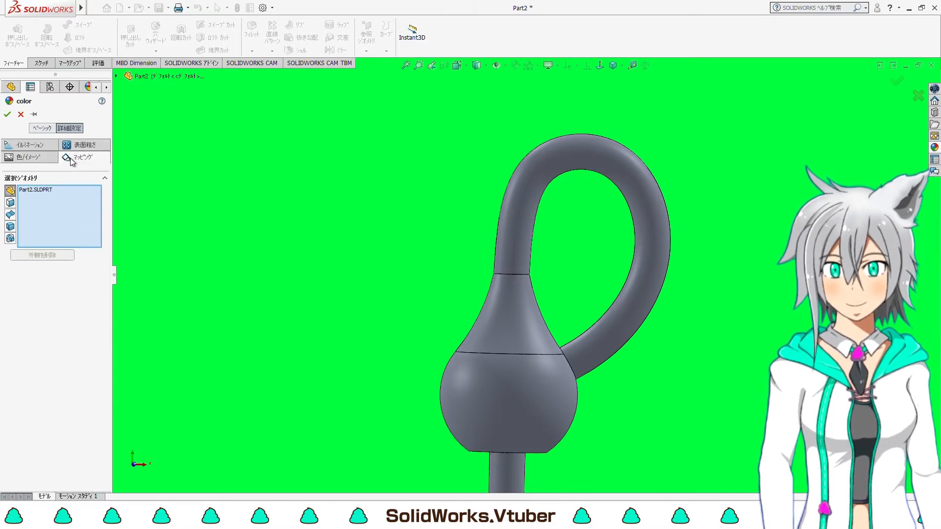
left_click(22, 145)
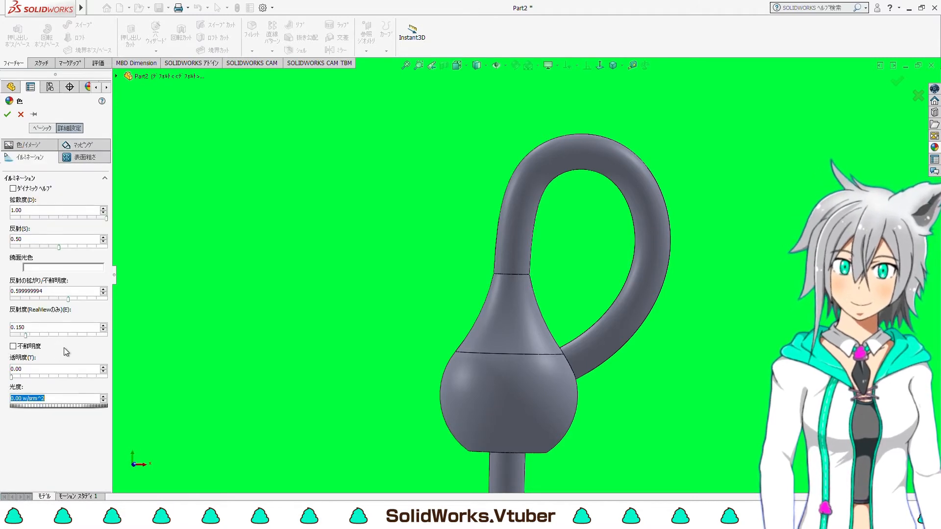
- Set the part's transparency to 0.60 and apply the appearance
left_click(75, 377)
left_click(79, 377)
left_click(82, 377)
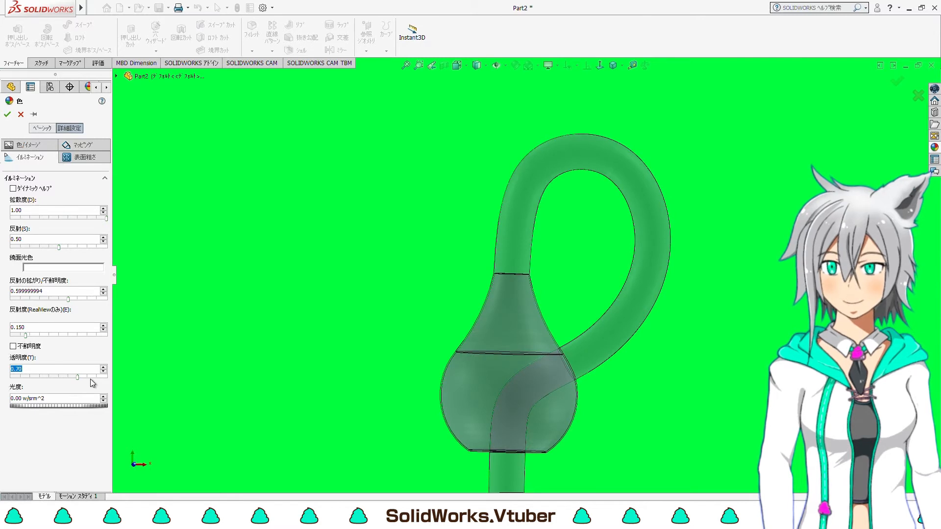
left_click(90, 378)
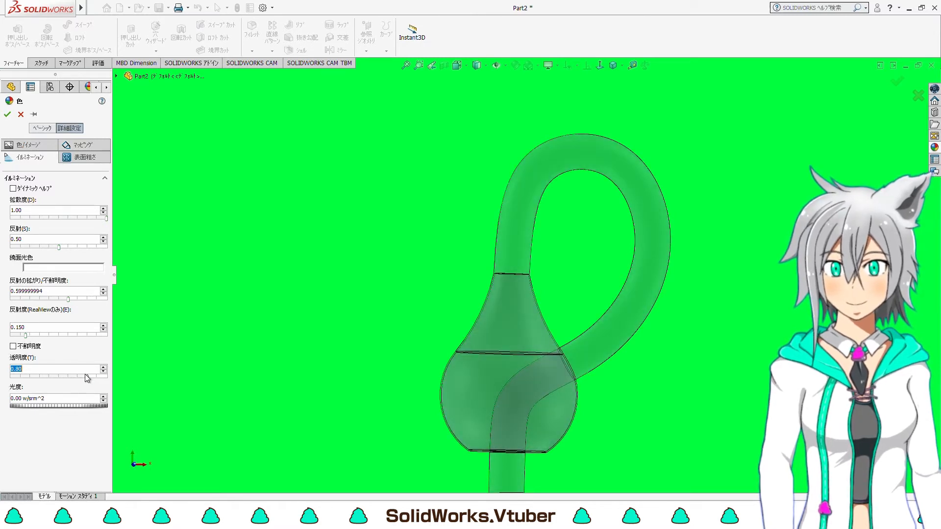
left_click(70, 377)
left_click(69, 377)
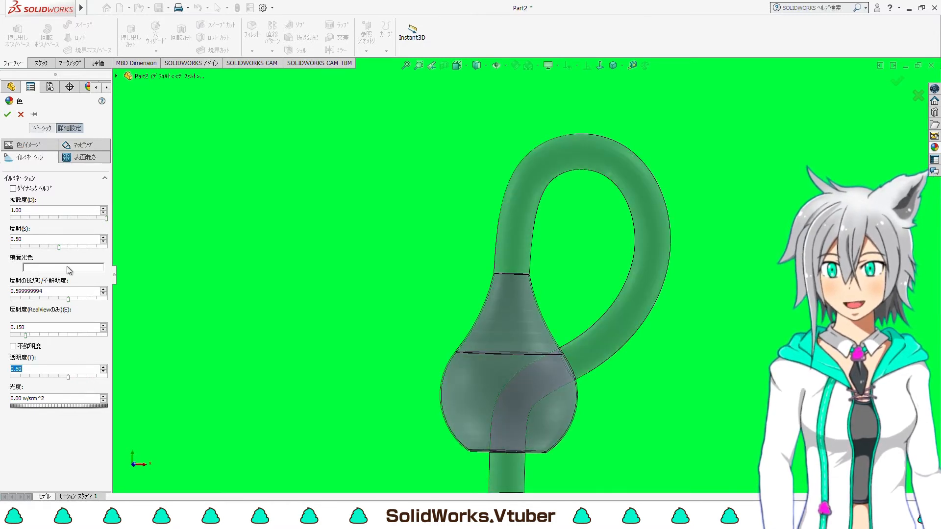
left_click(7, 114)
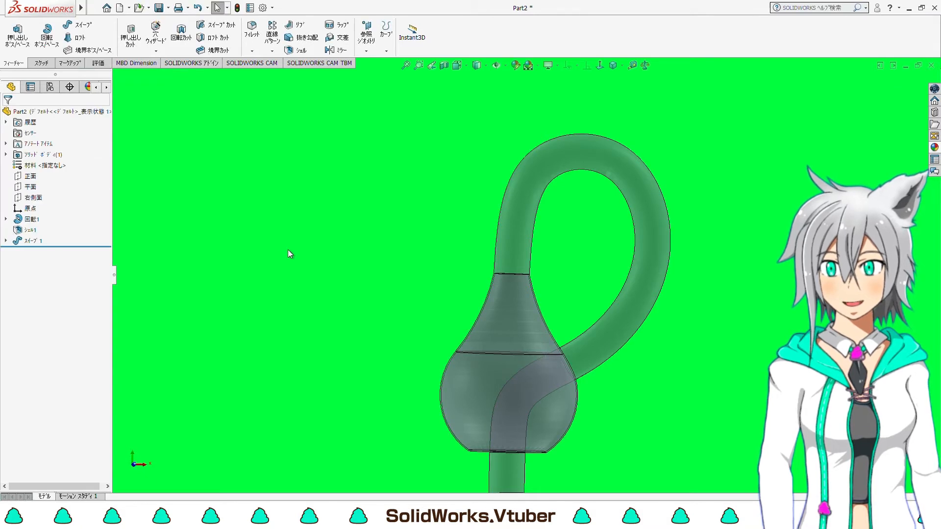
middle_click_drag(432, 257, 453, 277)
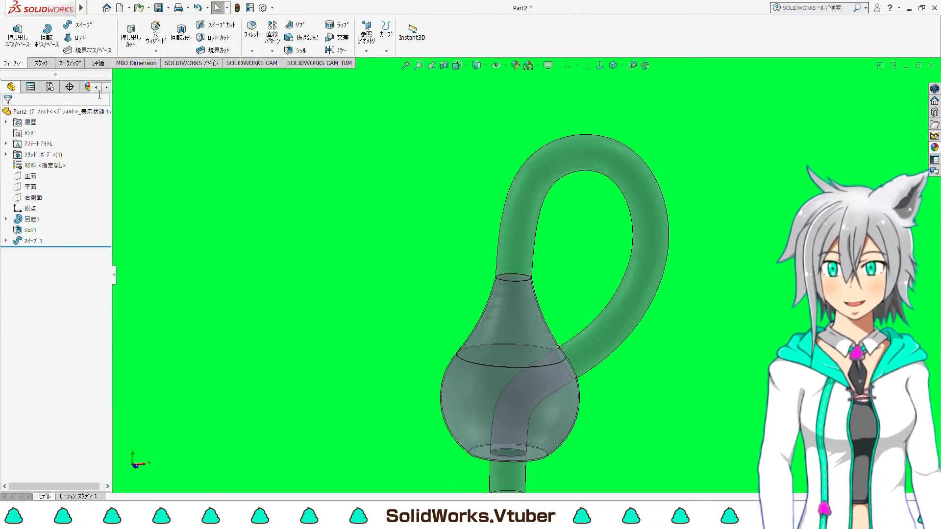
left_click(366, 31)
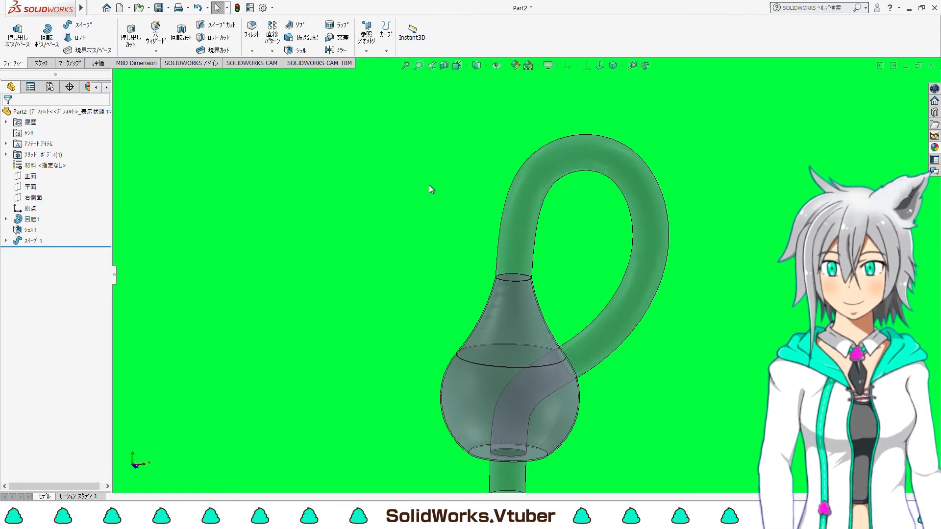
- Create a reference plane coincident with the circular edge where the flask's neck meets the swept tube
scroll(525, 292, "down", 5)
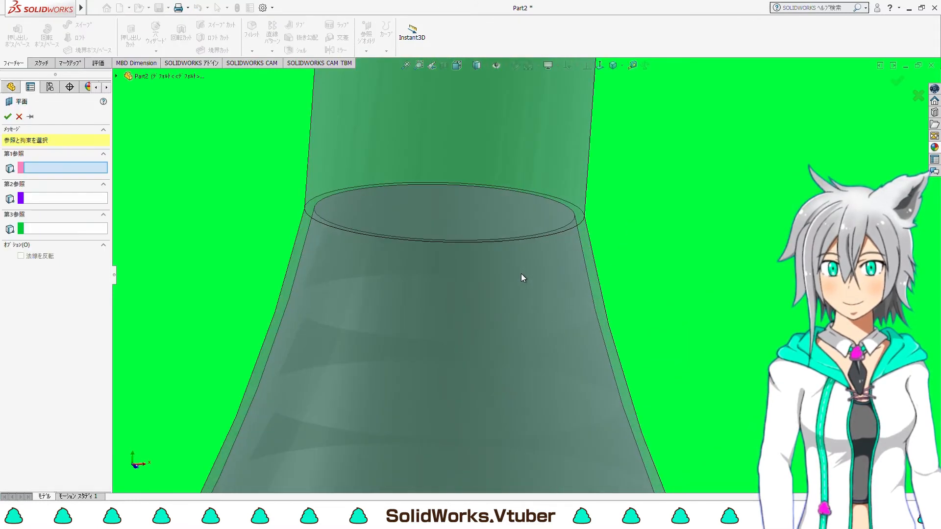
left_click(515, 242)
scroll(516, 242, "up", 5)
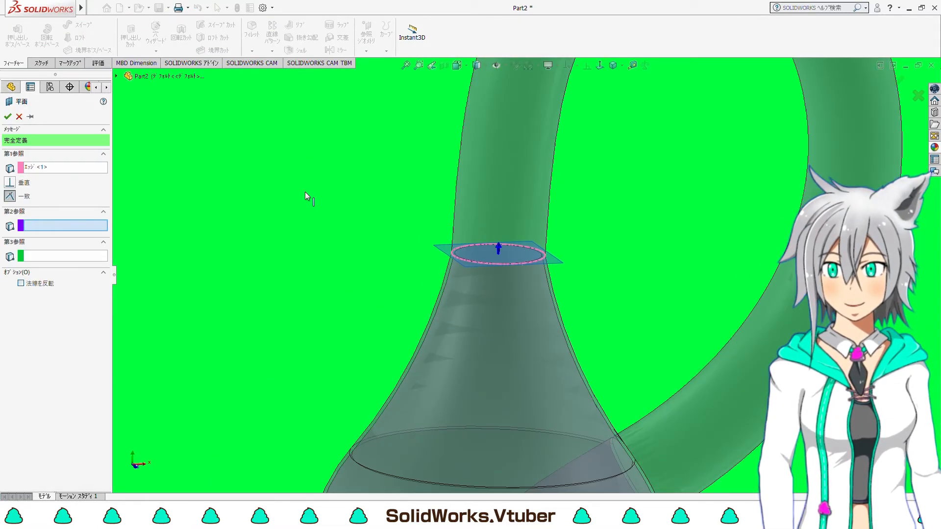
left_click(7, 116)
scroll(437, 281, "up", 3)
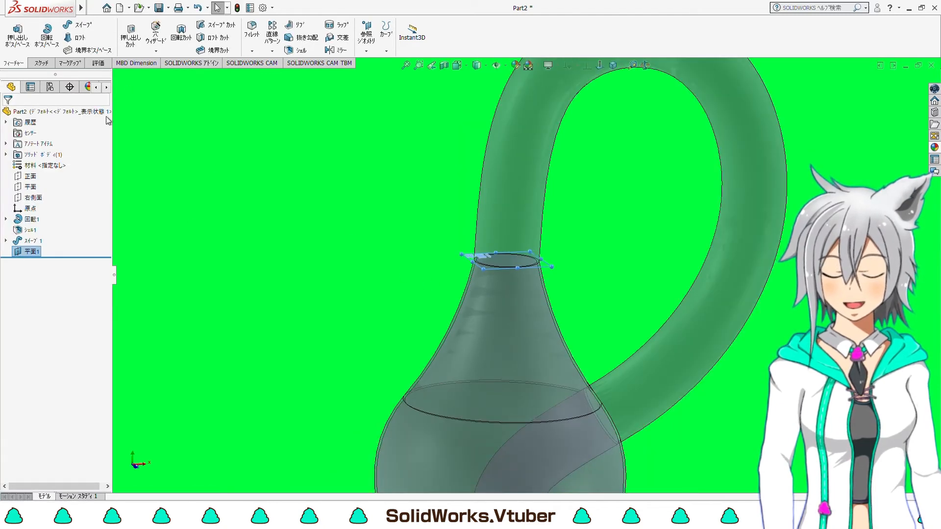
left_click(41, 63)
left_click(12, 30)
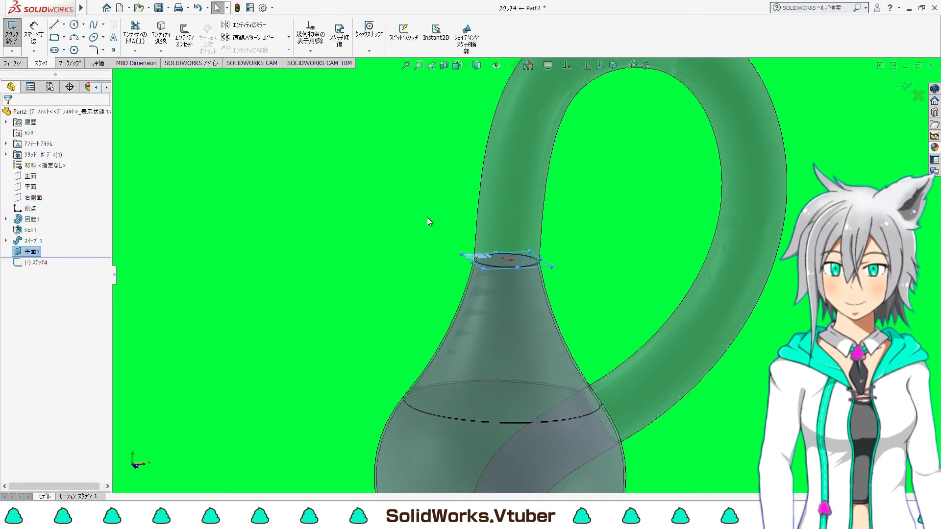
scroll(509, 260, "down", 5)
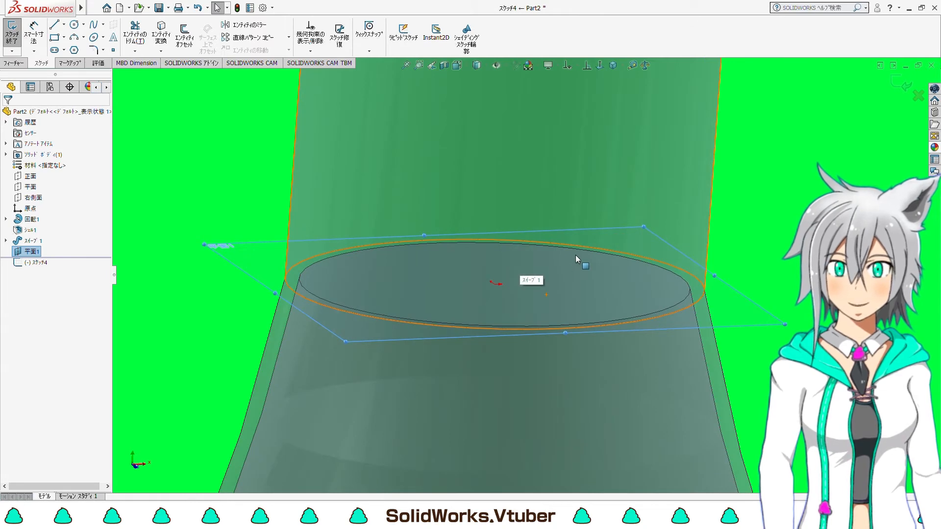
middle_click_drag(740, 281, 643, 256)
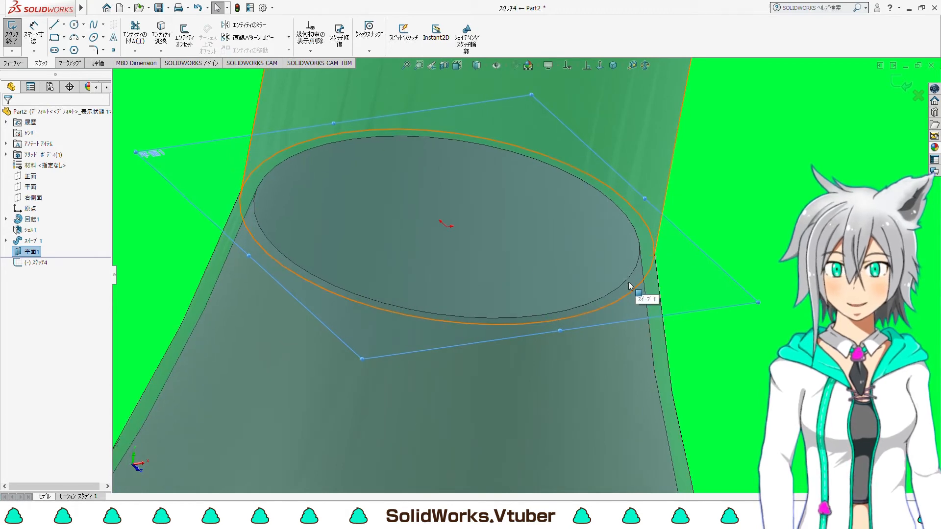
scroll(526, 263, "up", 3)
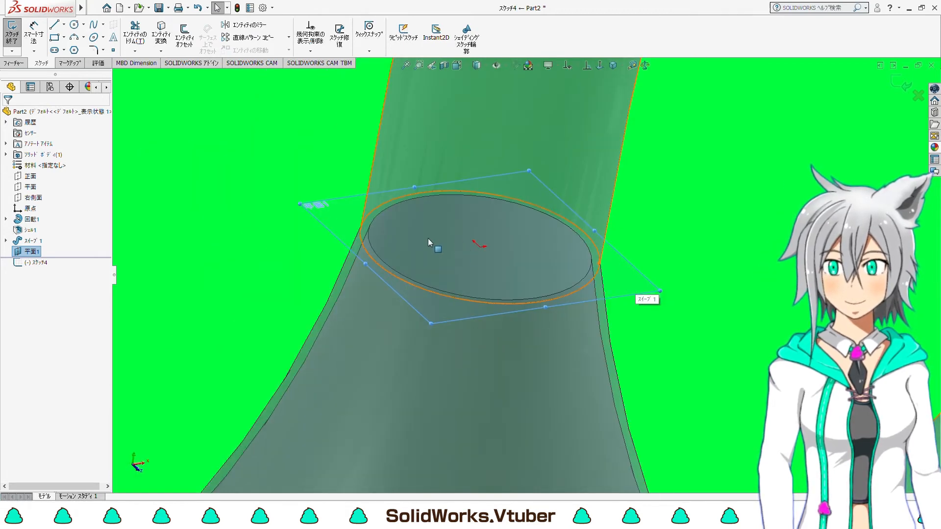
scroll(542, 274, "up", 5)
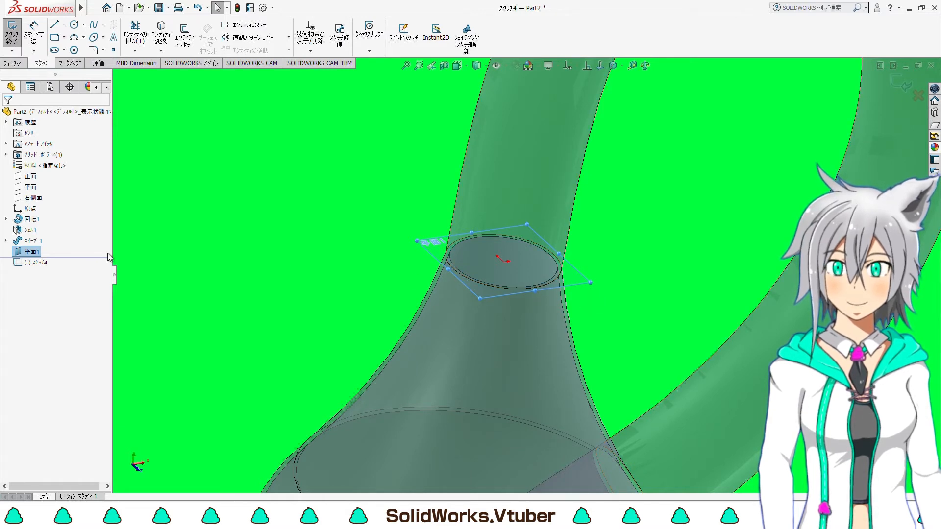
left_click(47, 241)
right_click(48, 240)
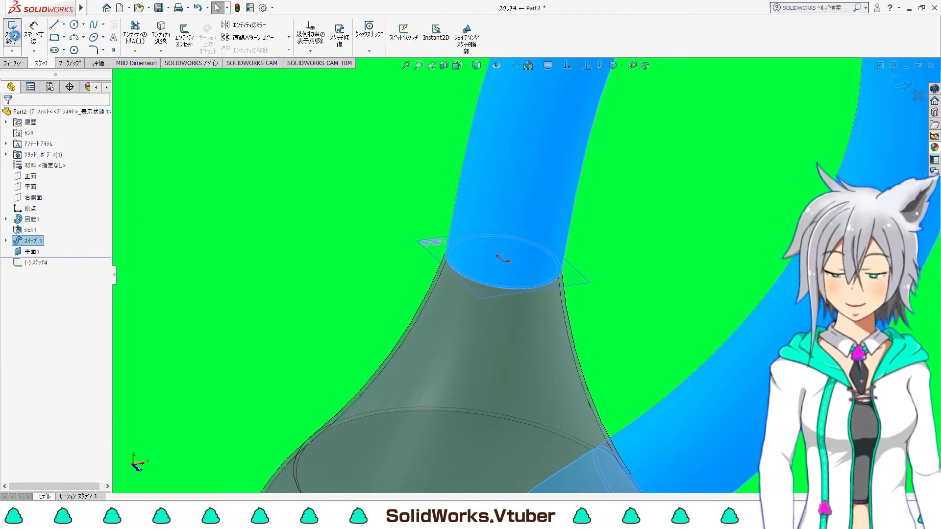
left_click(72, 334)
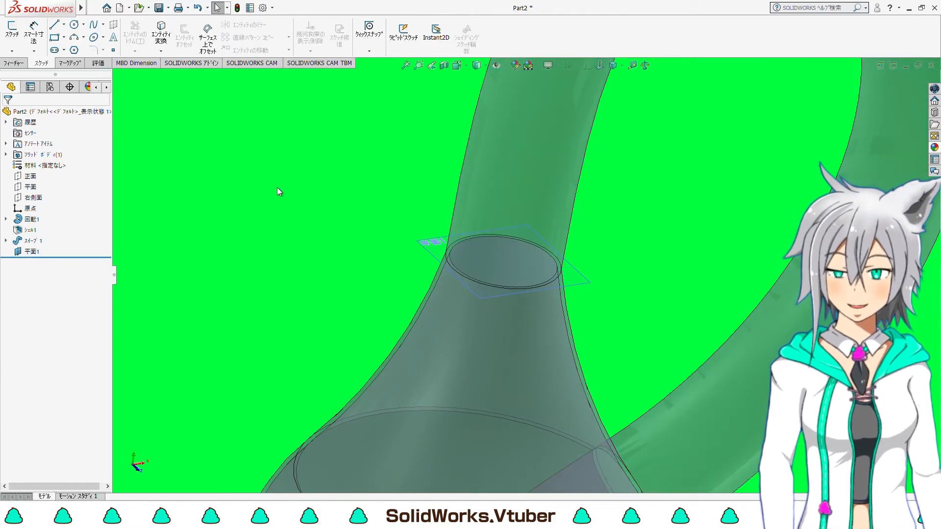
- Suppress the swept tube and start a sketch on the exposed rim face of the flask's neck
right_click(37, 239)
left_click(62, 211)
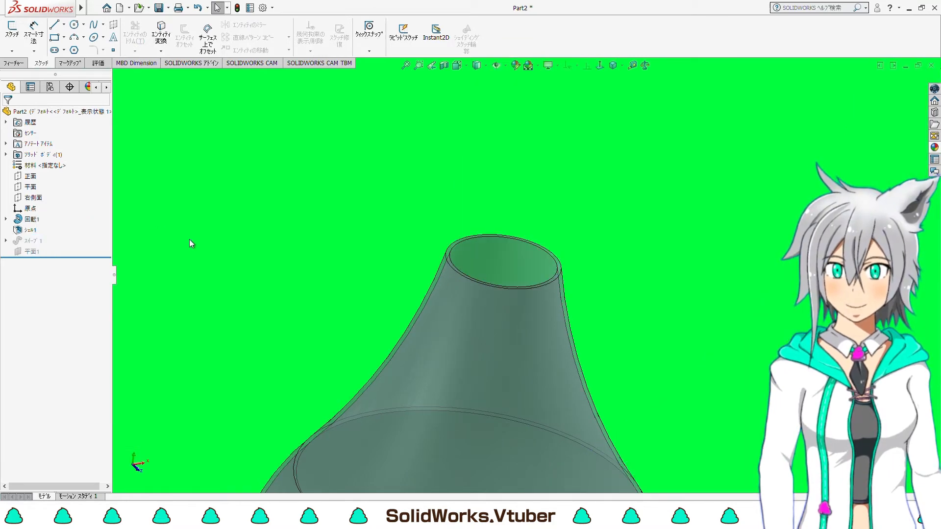
scroll(513, 247, "down", 5)
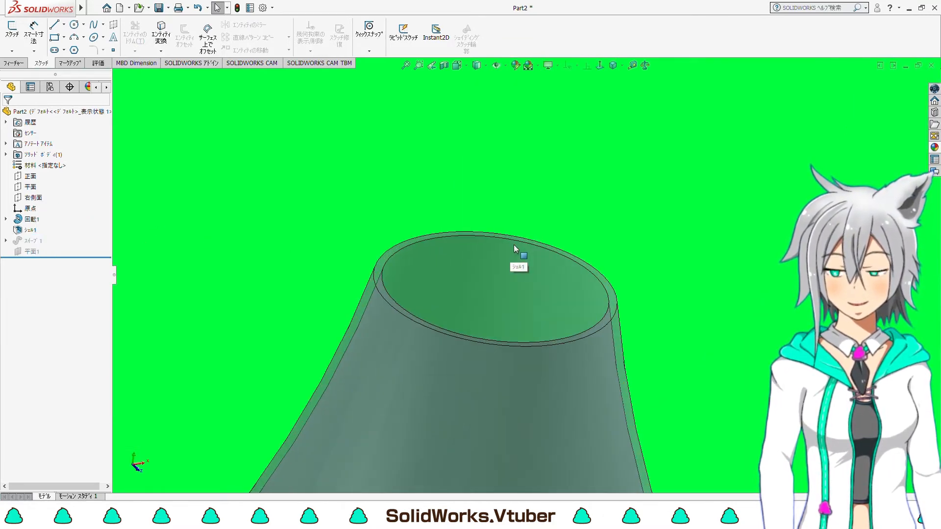
left_click(515, 238)
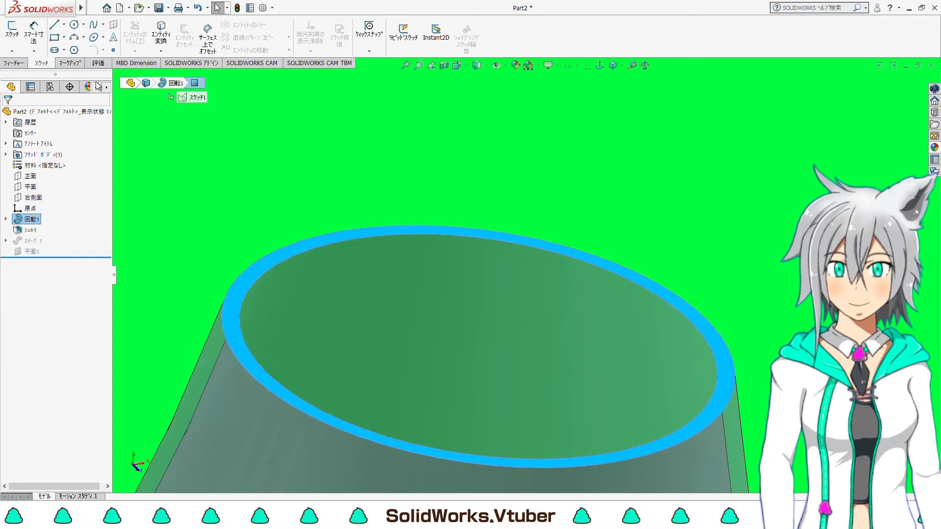
left_click(15, 35)
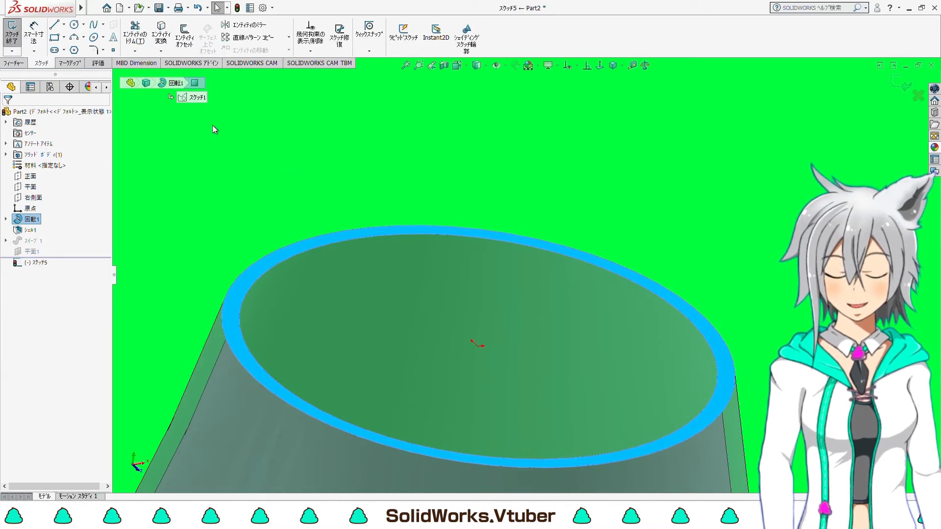
- Convert the inner edge of the neck's rim into a sketch circle and close the sketch
left_click(323, 247)
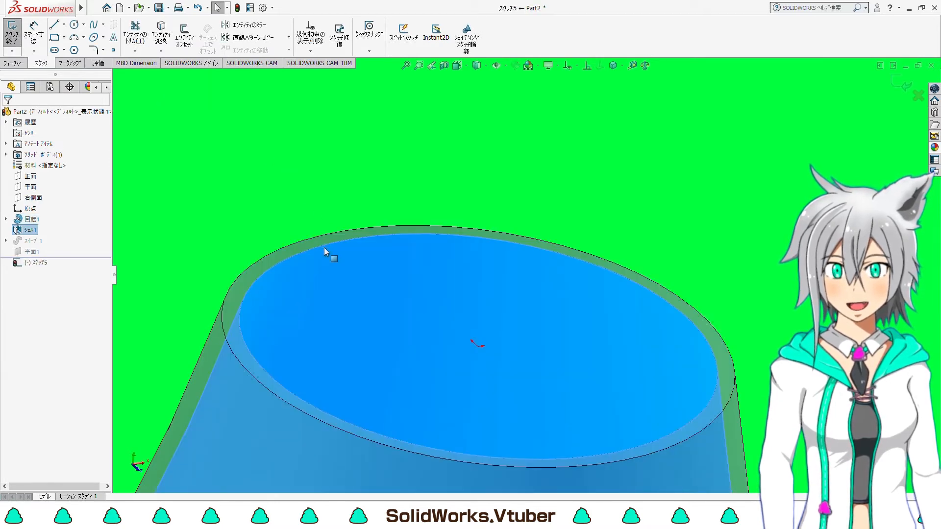
left_click(342, 245)
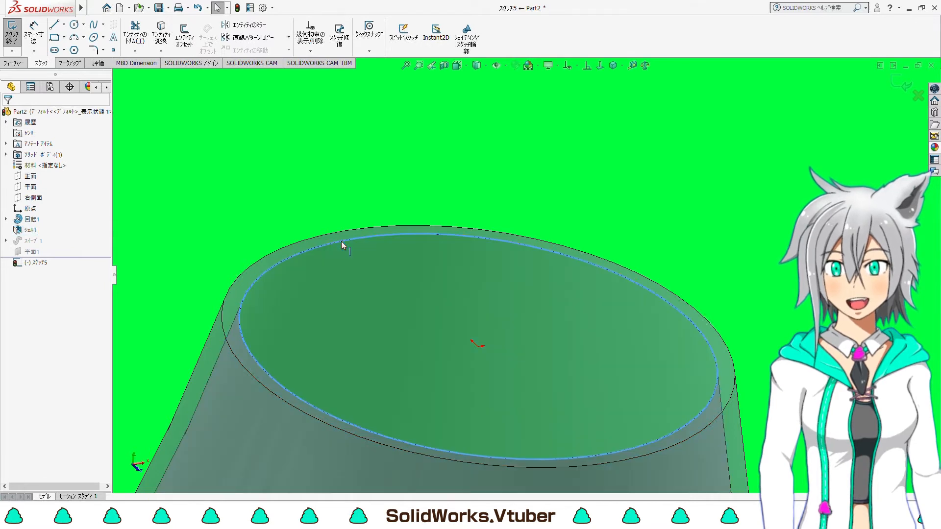
scroll(341, 241, "up", 3)
left_click(165, 42)
scroll(387, 208, "up", 3)
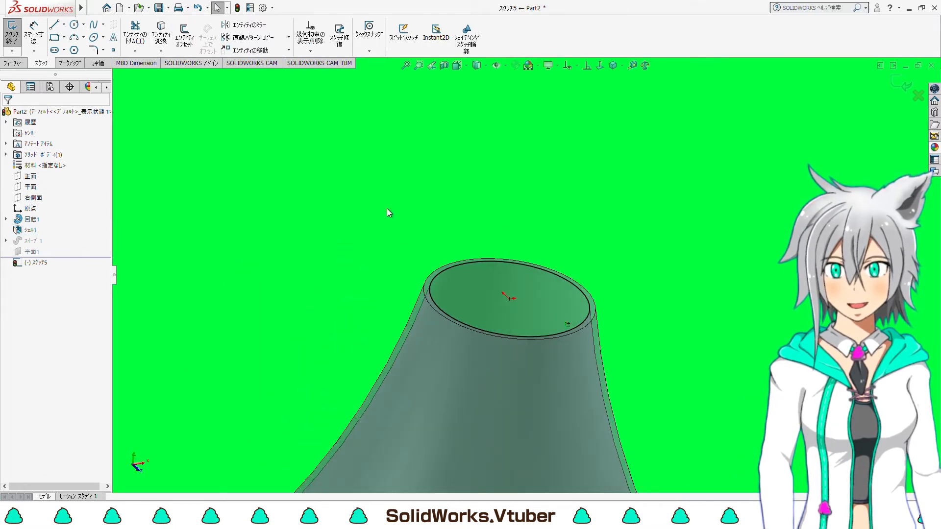
left_click(15, 39)
scroll(402, 260, "up", 3)
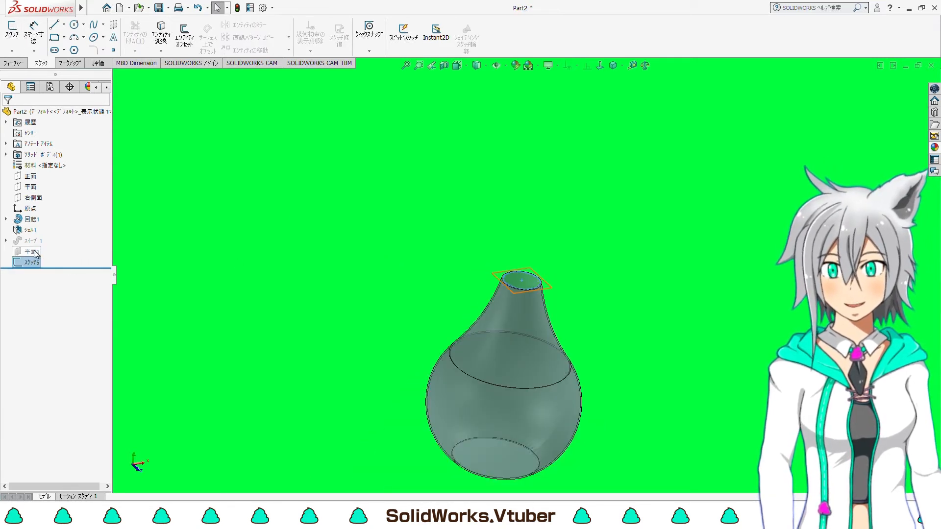
- Unsuppress the swept tube and move the neck circle sketch ahead of it in the feature order, directly after the shell
right_click(51, 241)
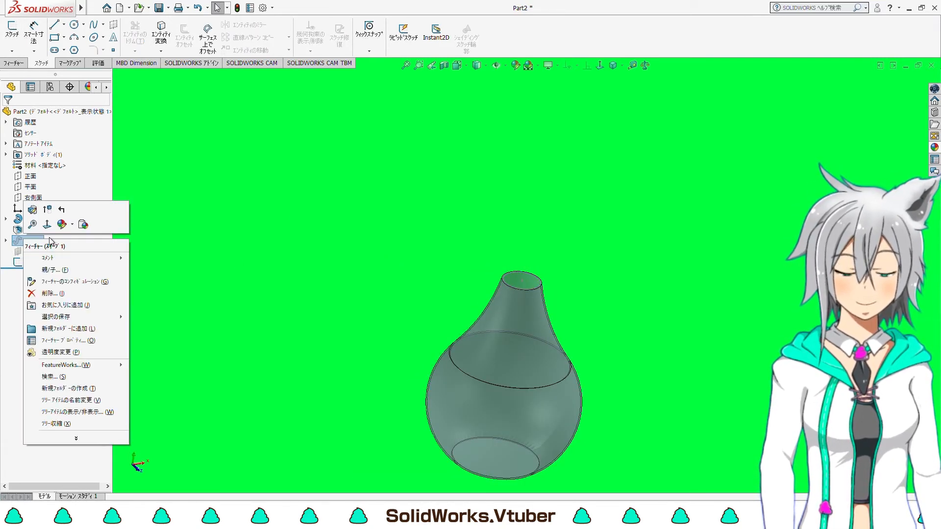
left_click(47, 209)
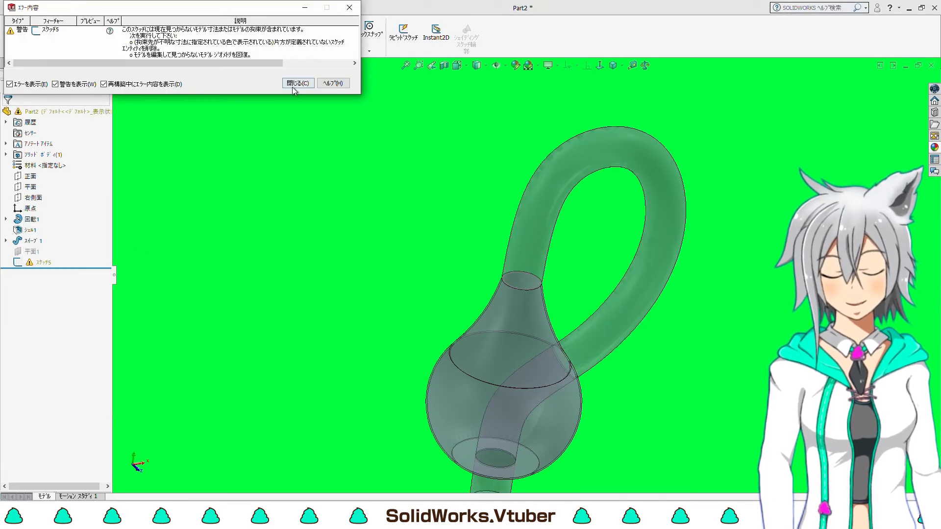
left_click(297, 83)
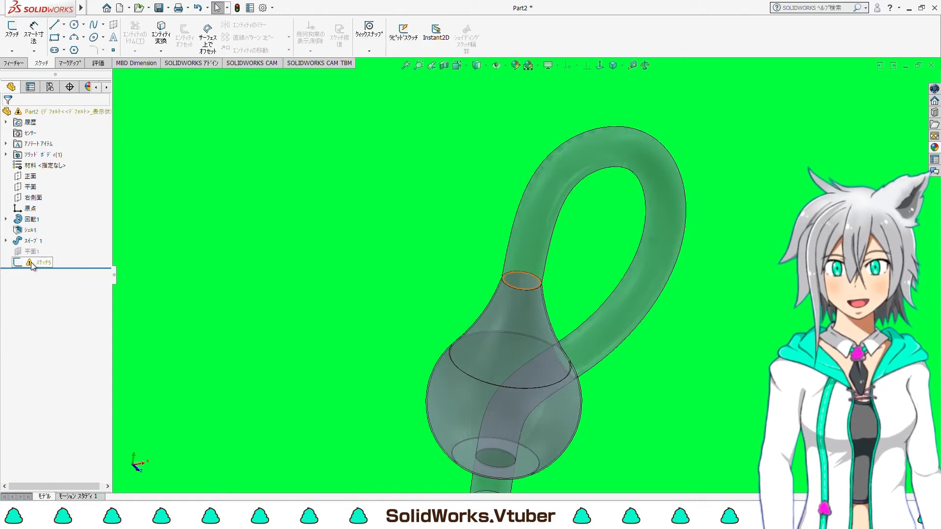
left_click_drag(33, 265, 35, 235)
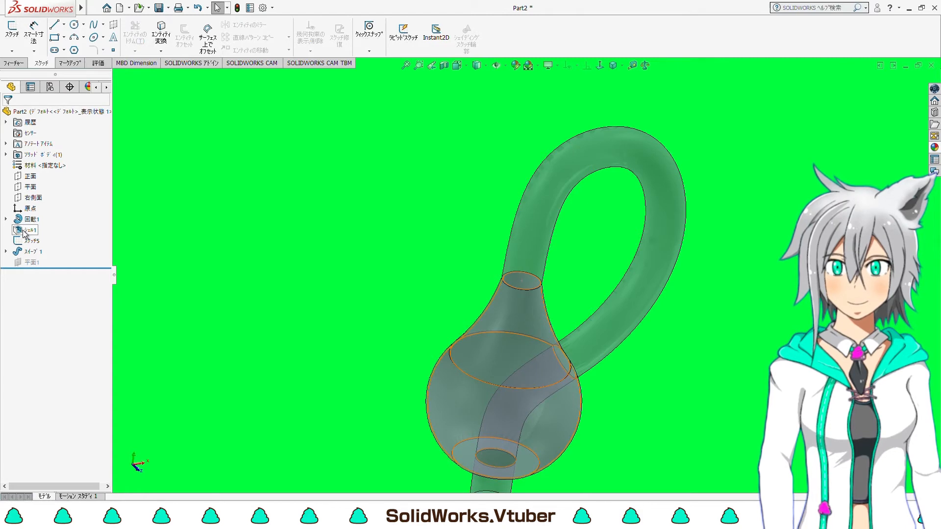
- Sketch on the Front plane by converting the tube sweep's path curve into a new sketch, and close it
left_click(6, 251)
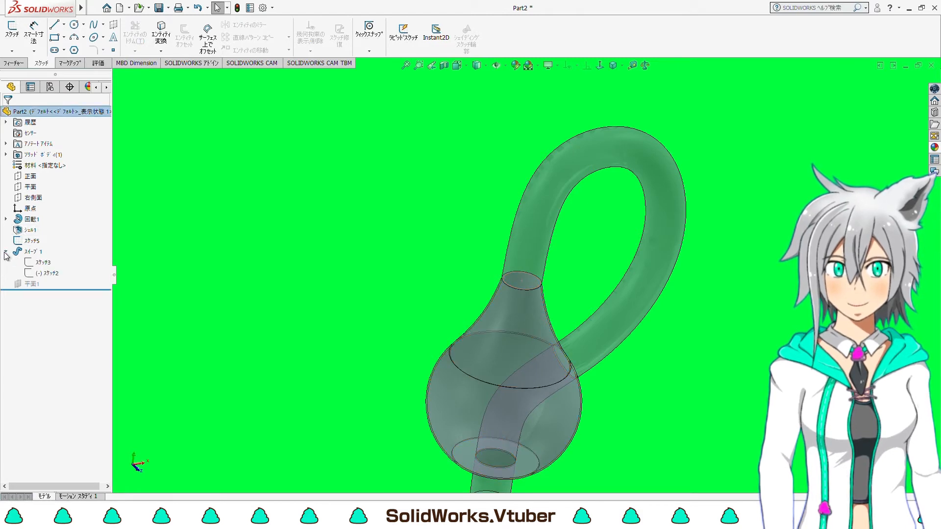
left_click(41, 273)
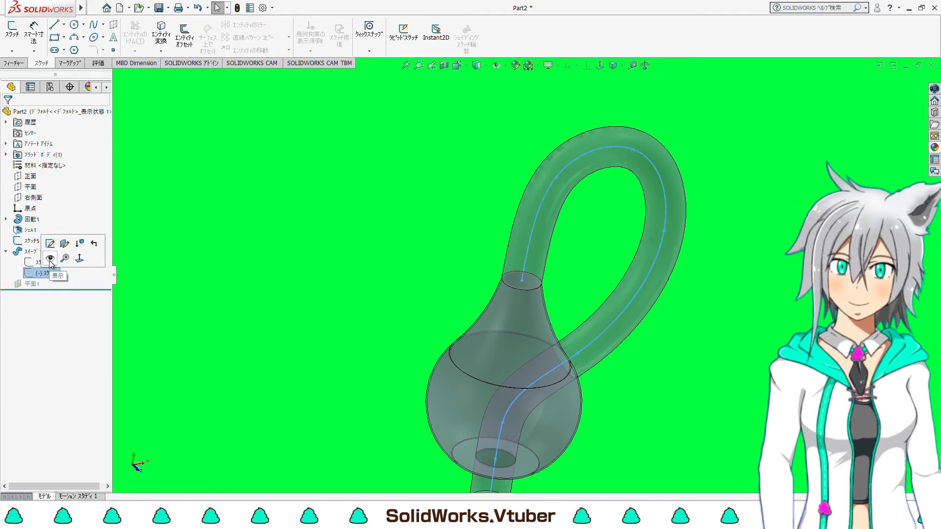
left_click(50, 258)
left_click(30, 176)
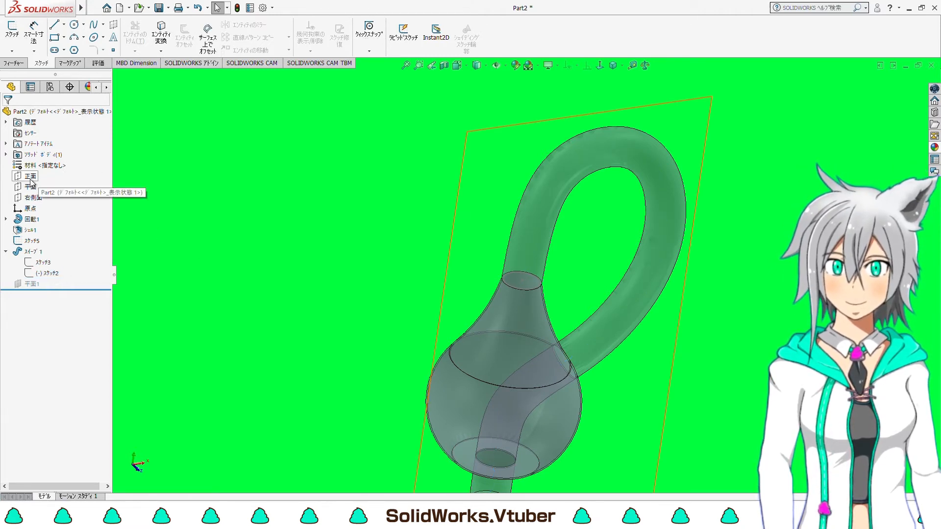
left_click(15, 37)
left_click(58, 275)
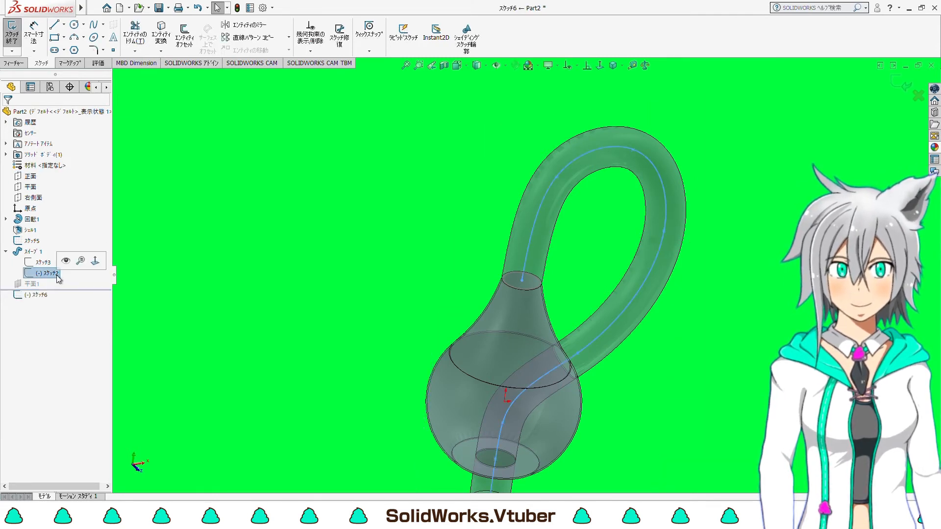
left_click(161, 35)
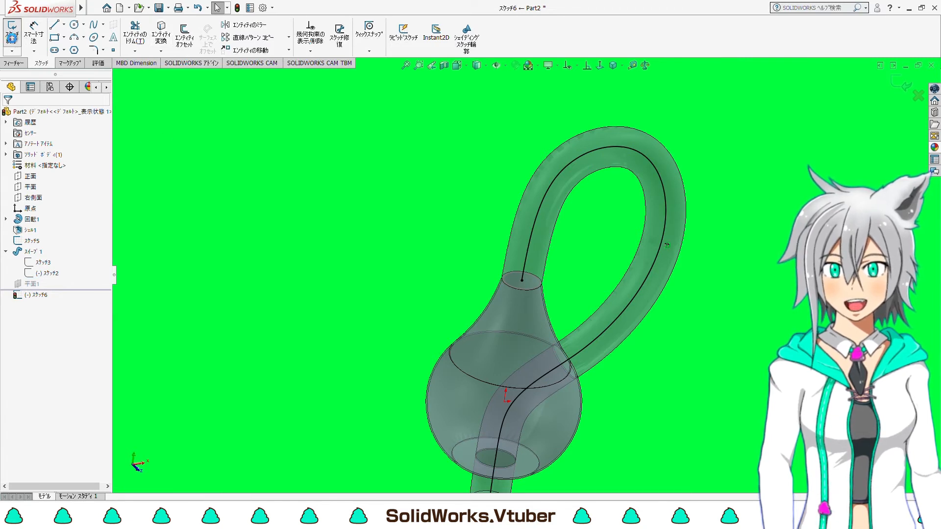
left_click(12, 35)
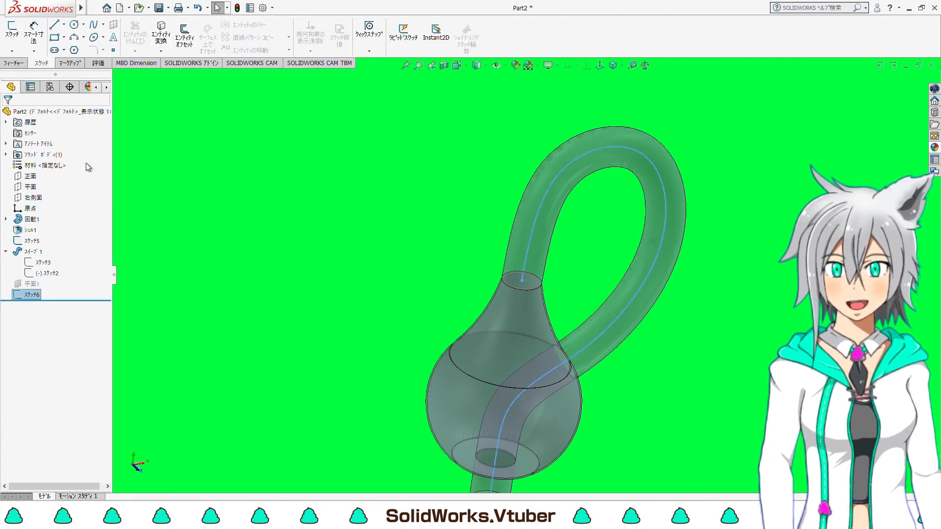
- Unsuppress the reference plane at the neck and hide it
left_click(39, 293)
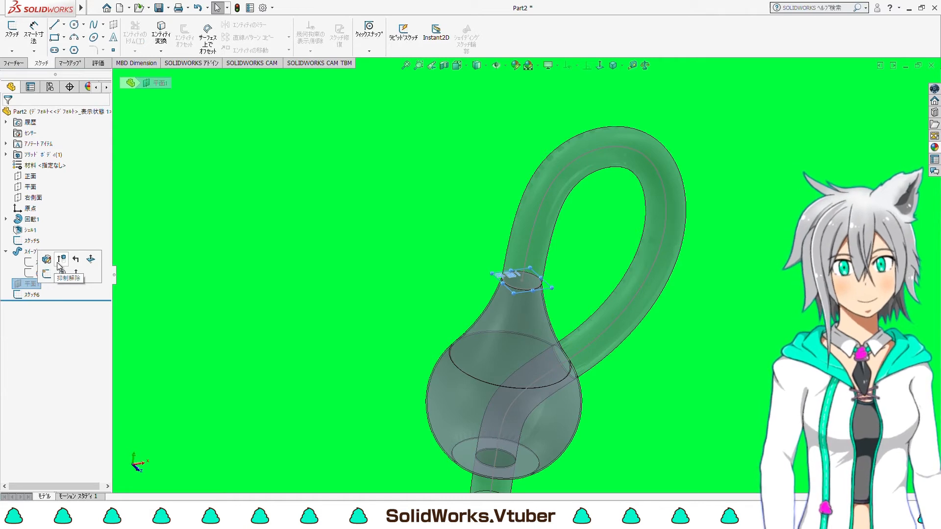
left_click(215, 275)
right_click(37, 285)
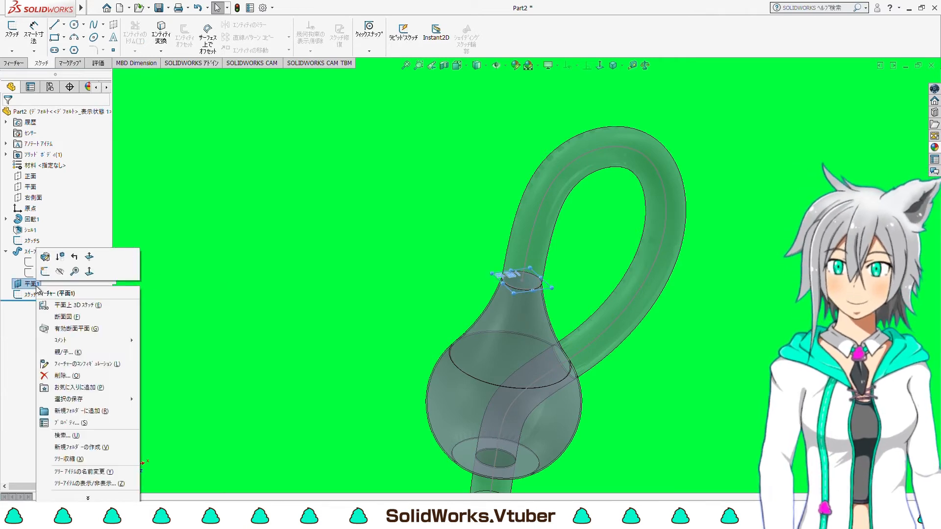
left_click(60, 272)
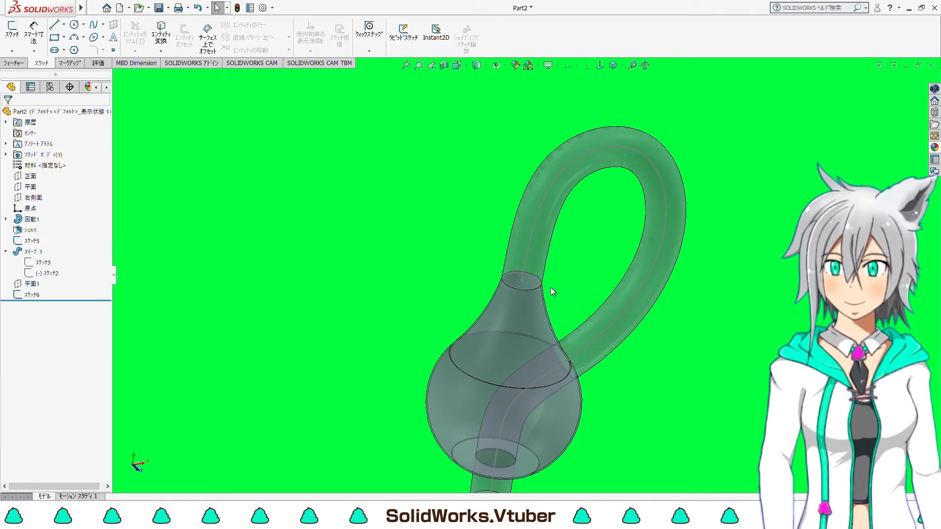
- Start a swept cut with the neck circle sketch as its profile
scroll(551, 292, "down", 5)
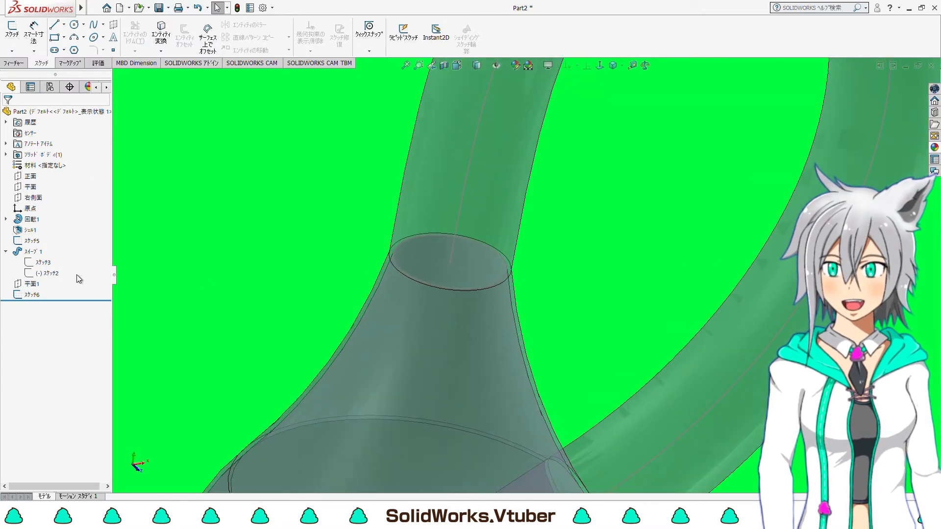
left_click(29, 241)
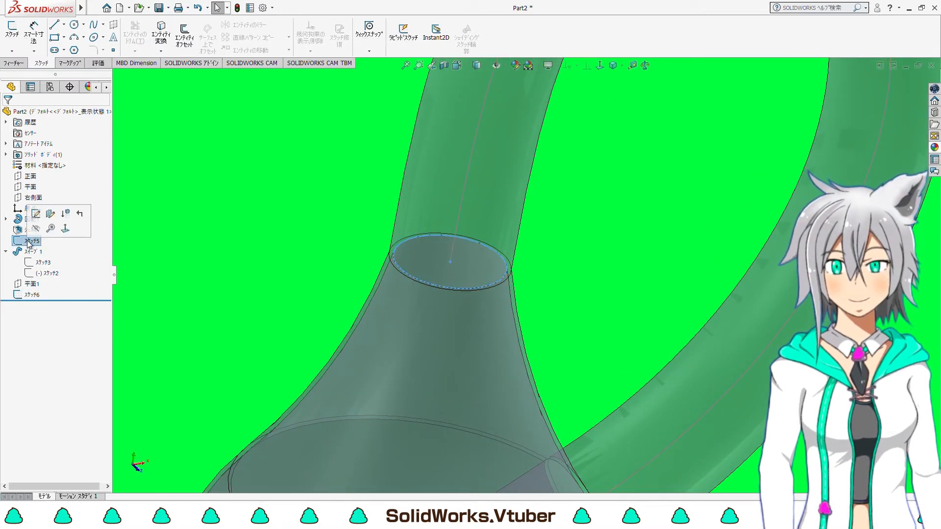
left_click(14, 63)
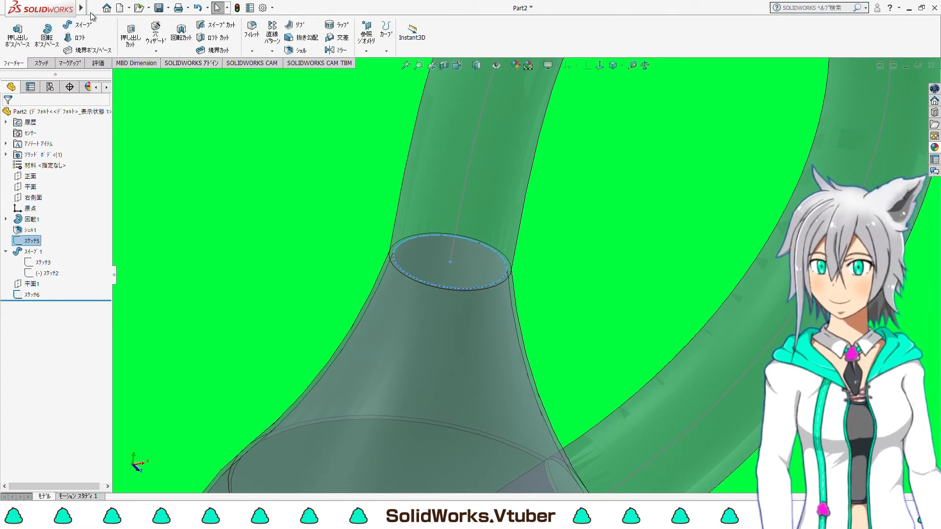
mouse_move(81, 7)
left_click(129, 8)
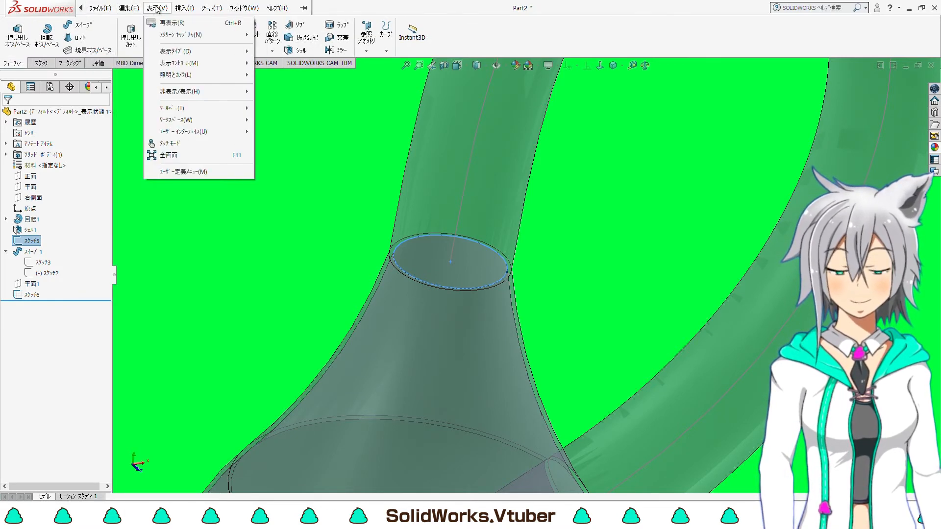
mouse_move(184, 8)
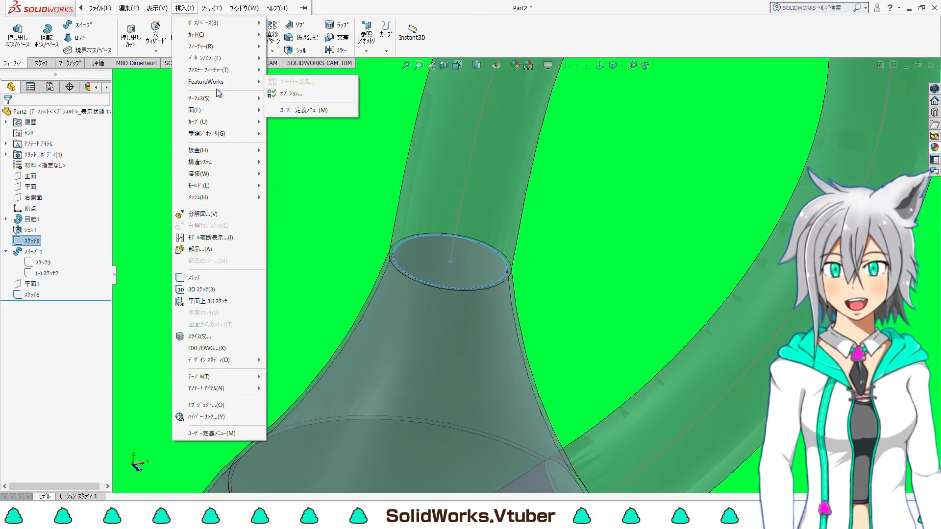
mouse_move(113, 8)
mouse_move(147, 8)
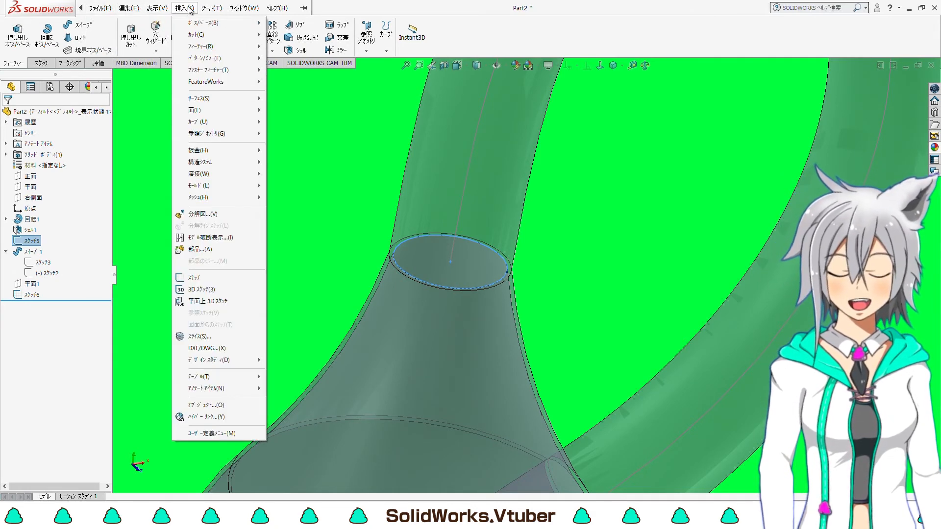
mouse_move(226, 49)
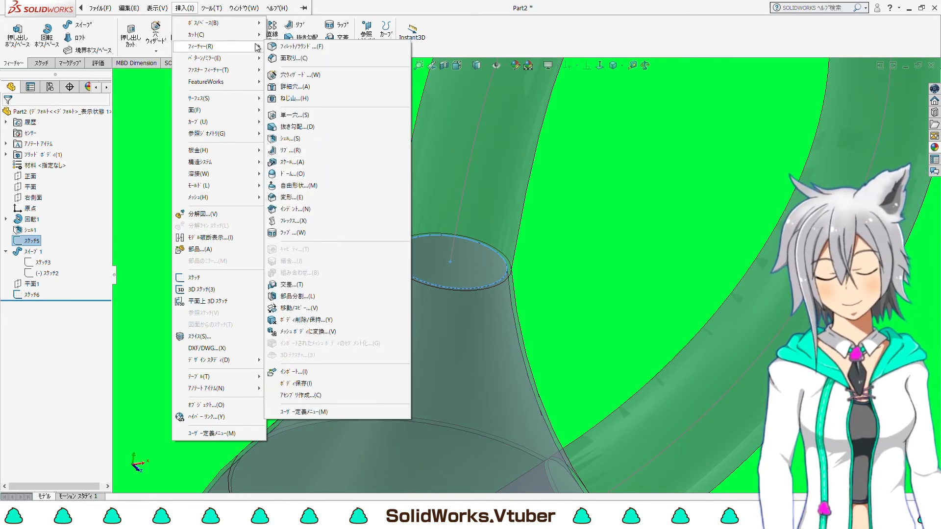
mouse_move(256, 39)
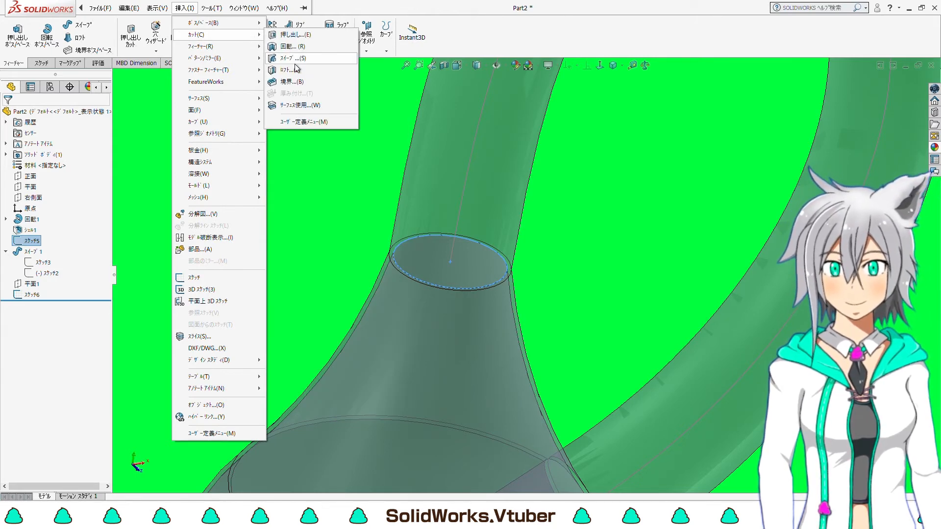
left_click(295, 61)
scroll(321, 200, "up", 2)
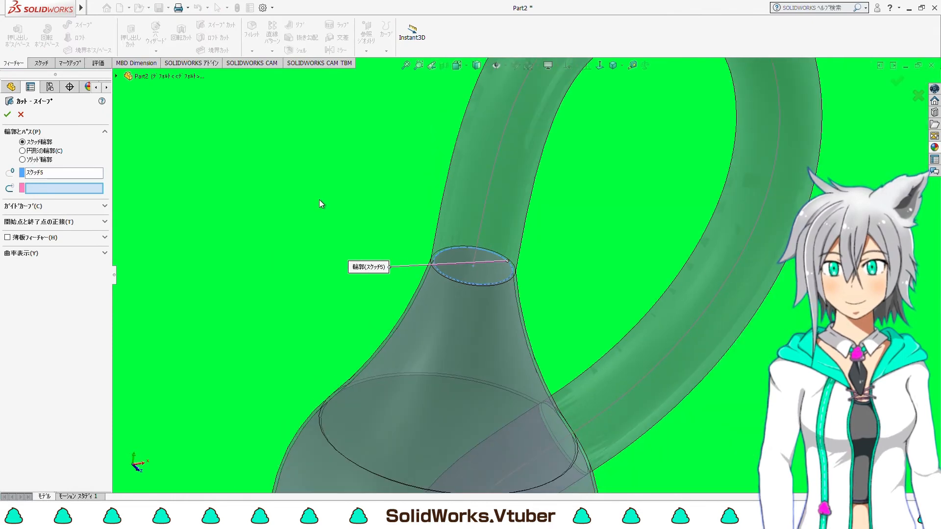
- Set the copied path sketch as the swept cut's path and complete the cut to hollow the looping tube
left_click(117, 76)
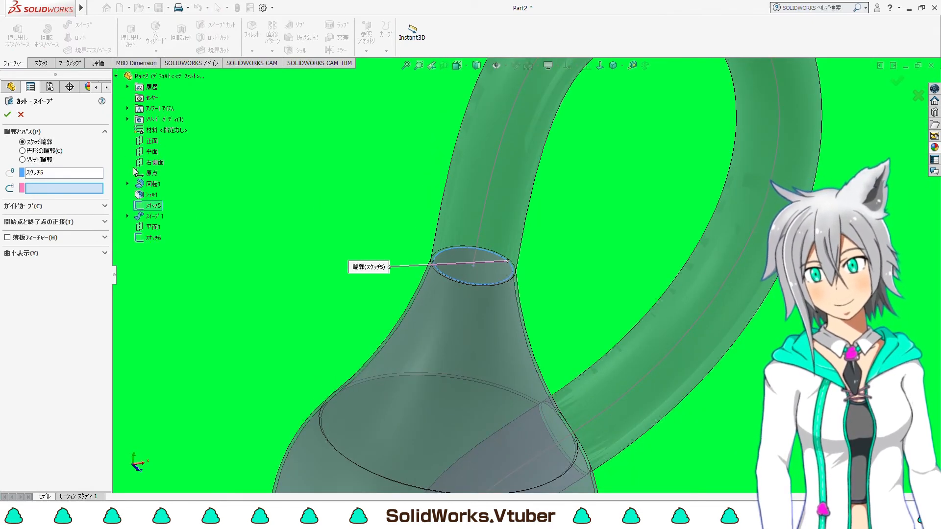
left_click(151, 240)
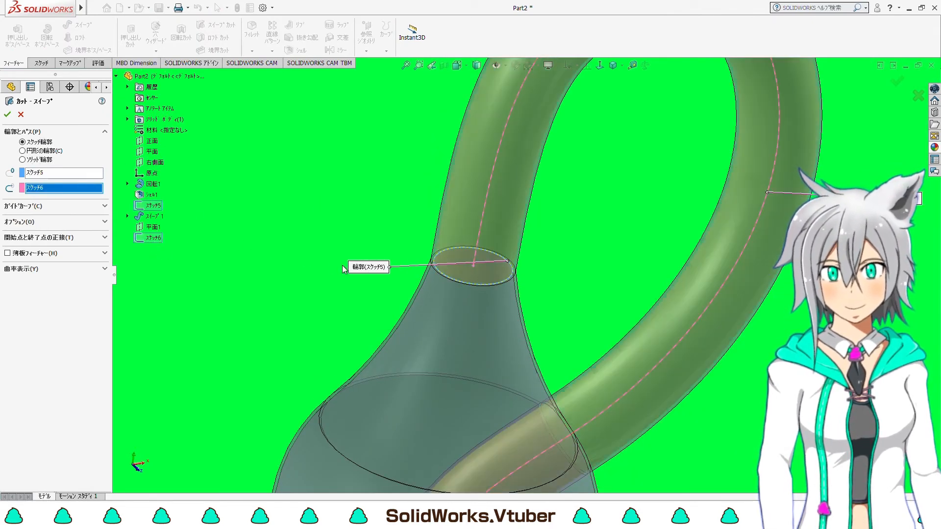
scroll(490, 270, "up", 3)
scroll(551, 389, "down", 2)
middle_click_drag(494, 405, 445, 347)
scroll(497, 349, "up", 3)
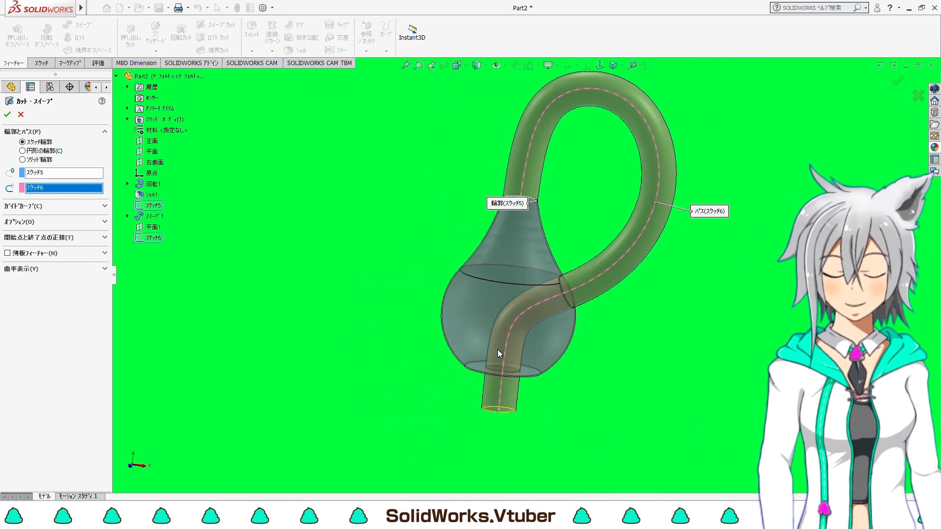
scroll(500, 348, "down", 4)
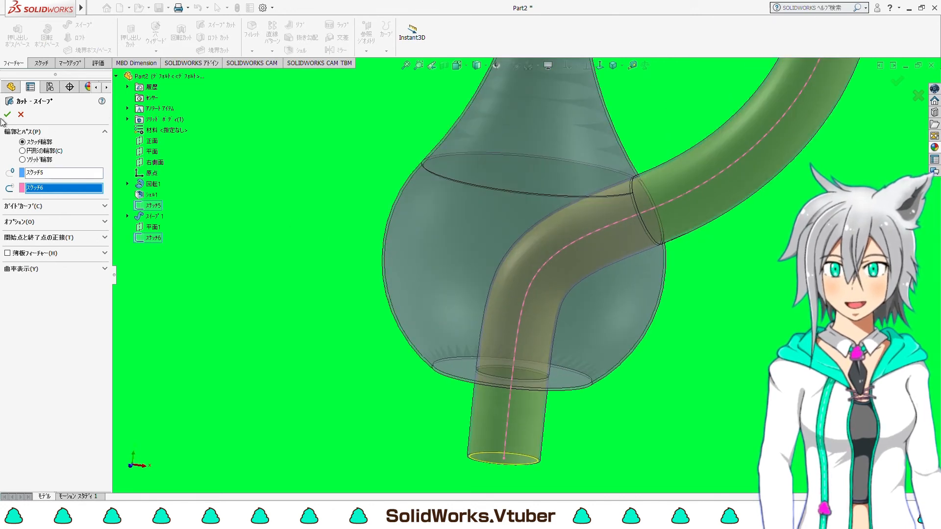
key("Return")
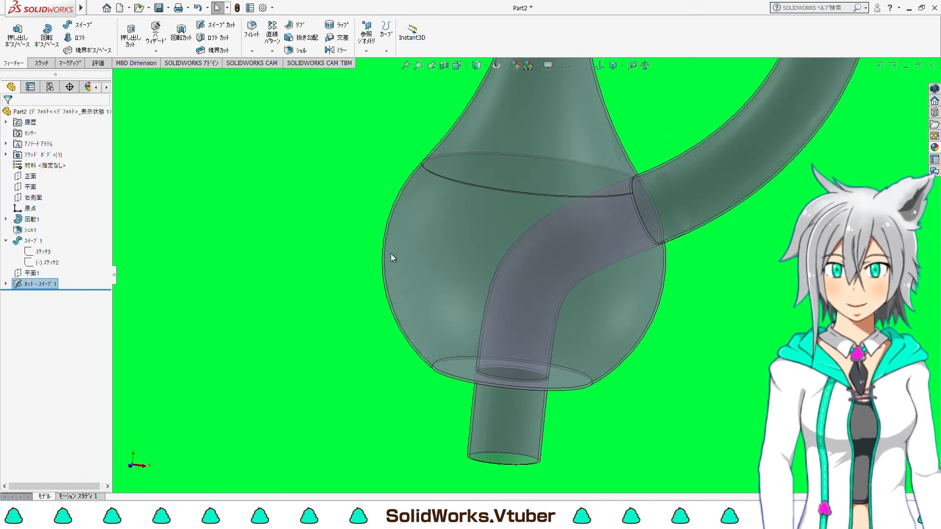
- On the flask's flat bottom face, sketch a rectangle about 168 by 154 mm enclosing the whole bulb outline
scroll(416, 260, "up", 2)
middle_click_drag(519, 286, 456, 191)
scroll(452, 277, "down", 3)
middle_click_drag(471, 260, 484, 215)
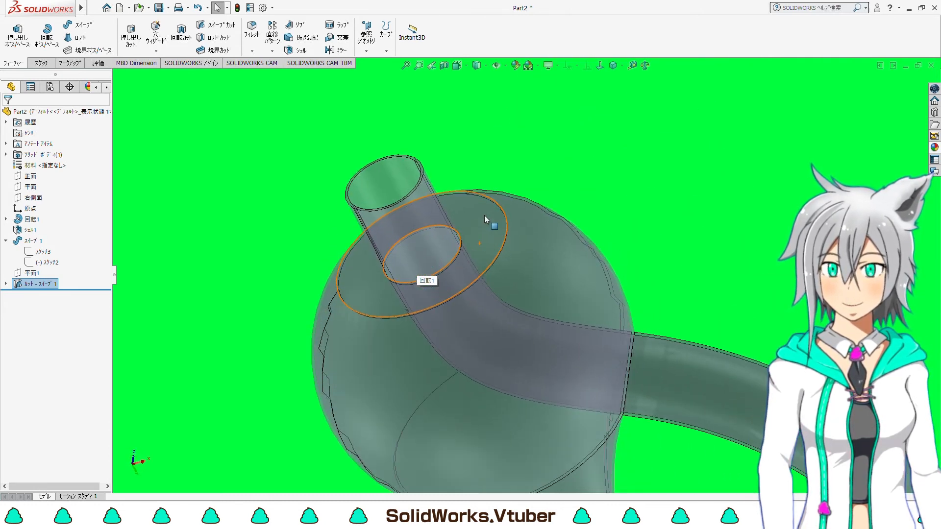
left_click(484, 215)
left_click(41, 63)
left_click(12, 30)
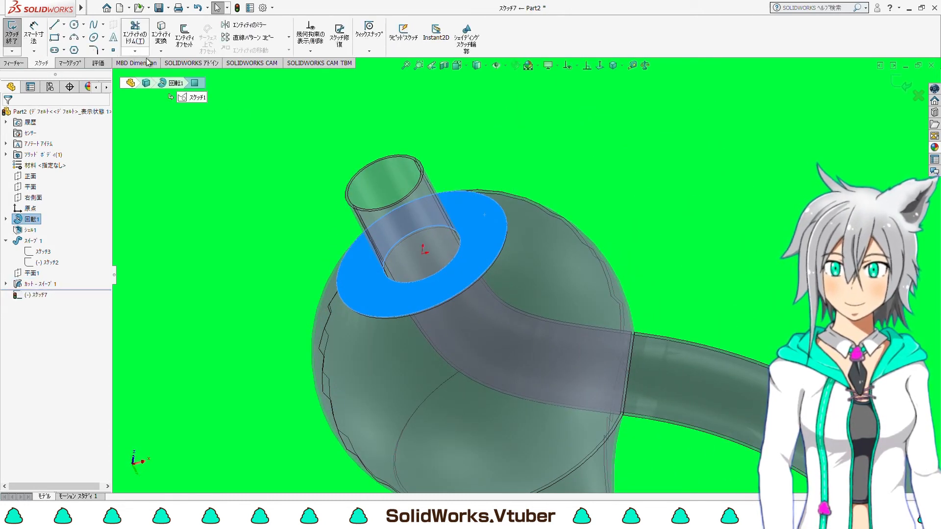
left_click(600, 66)
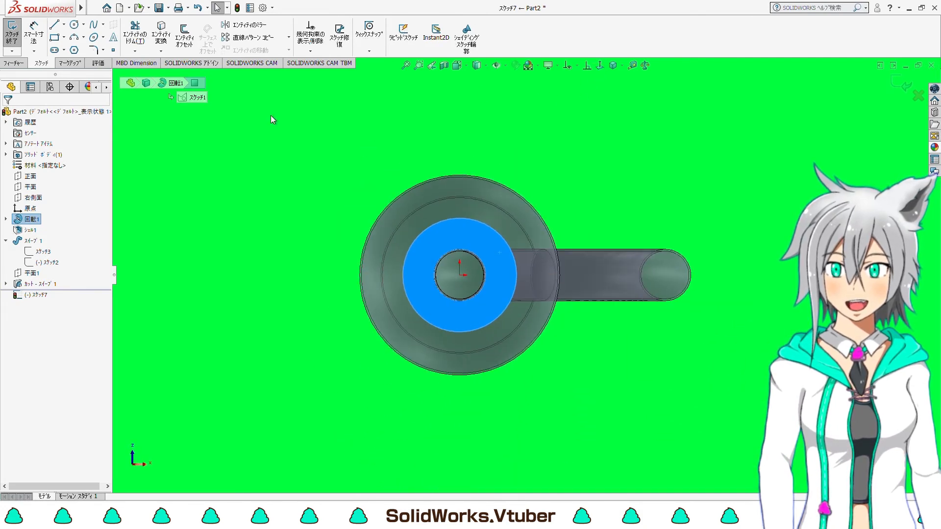
left_click(55, 37)
left_click(310, 134)
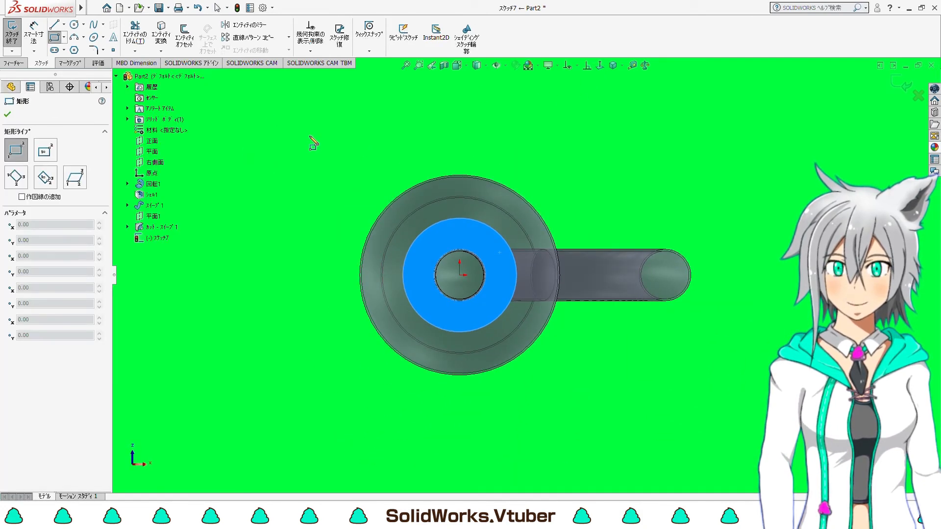
left_click(599, 399)
- Extrude-cut the rectangle outward from the bottom face past the tube's end to trim off the protruding tube
left_click(14, 62)
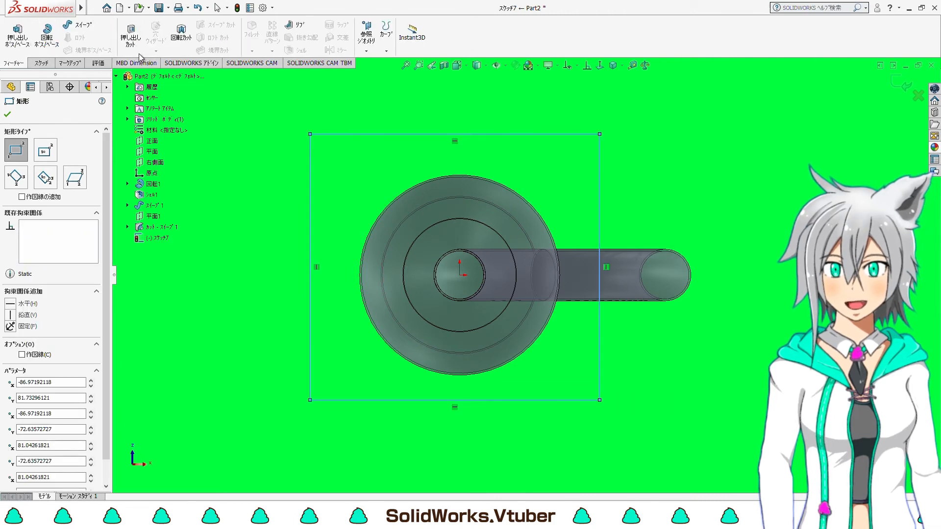
left_click(130, 35)
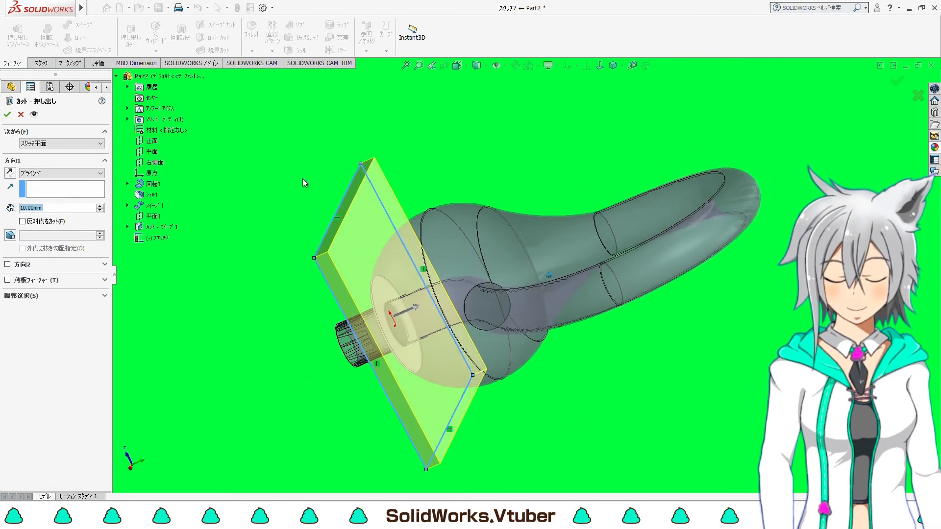
left_click_drag(412, 316, 315, 351)
key("Return")
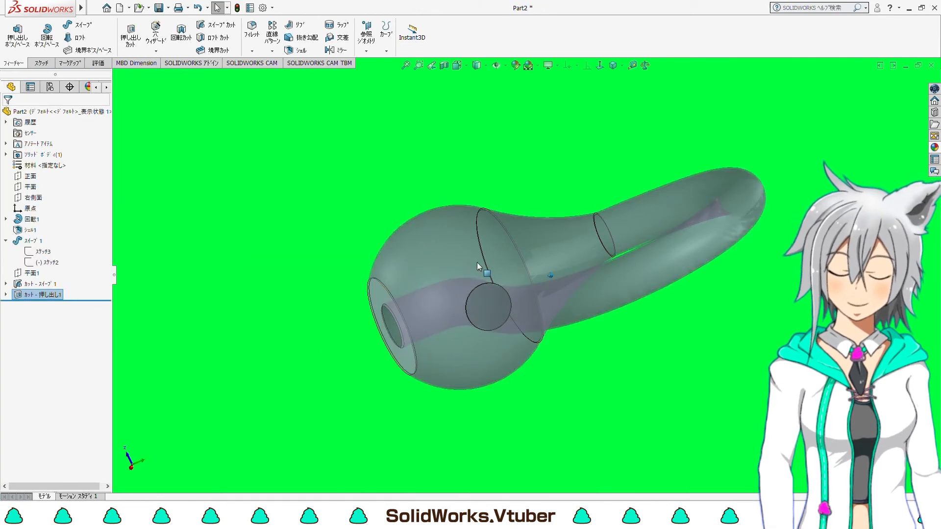
- Start a constant-radius fillet and select both circular edges of the tube opening in the flask's base
middle_click_drag(407, 290, 496, 264)
scroll(503, 270, "down", 4)
scroll(438, 278, "down", 4)
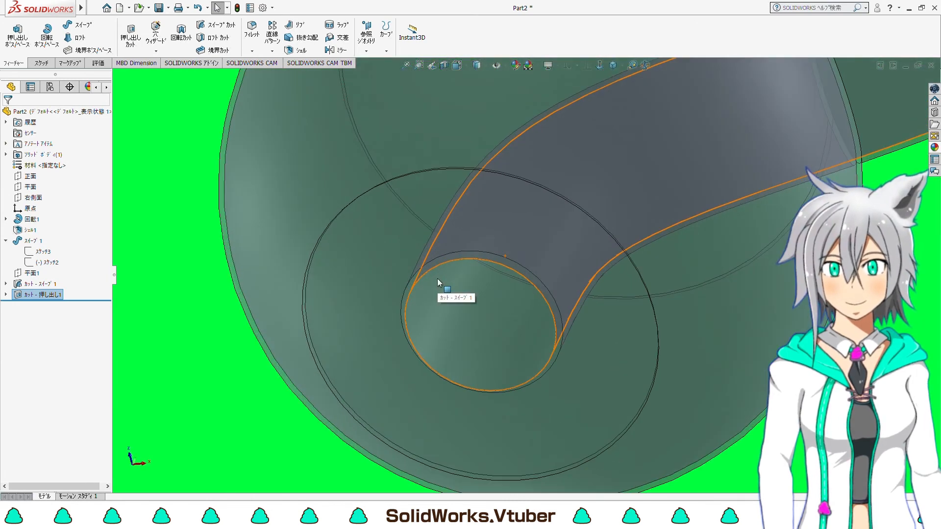
left_click(253, 34)
scroll(434, 299, "down", 5)
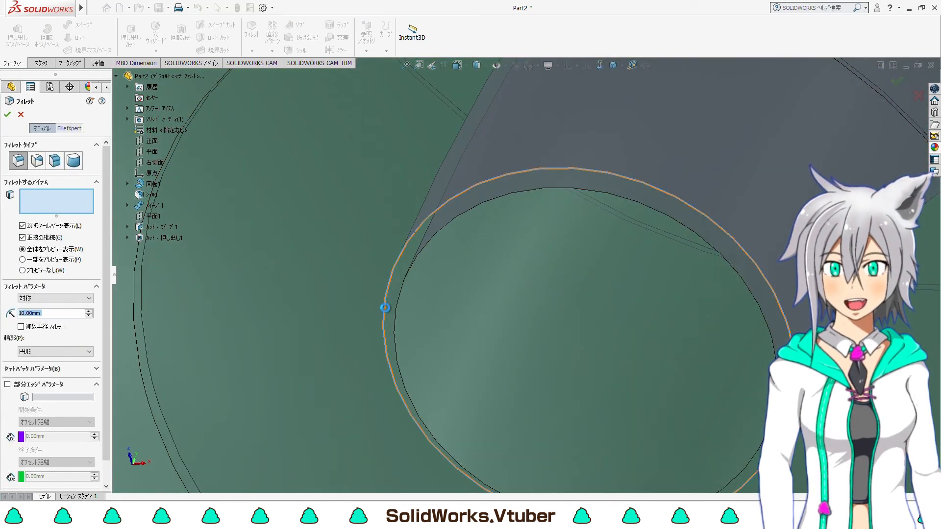
left_click(385, 312)
scroll(387, 311, "up", 6)
scroll(479, 390, "down", 6)
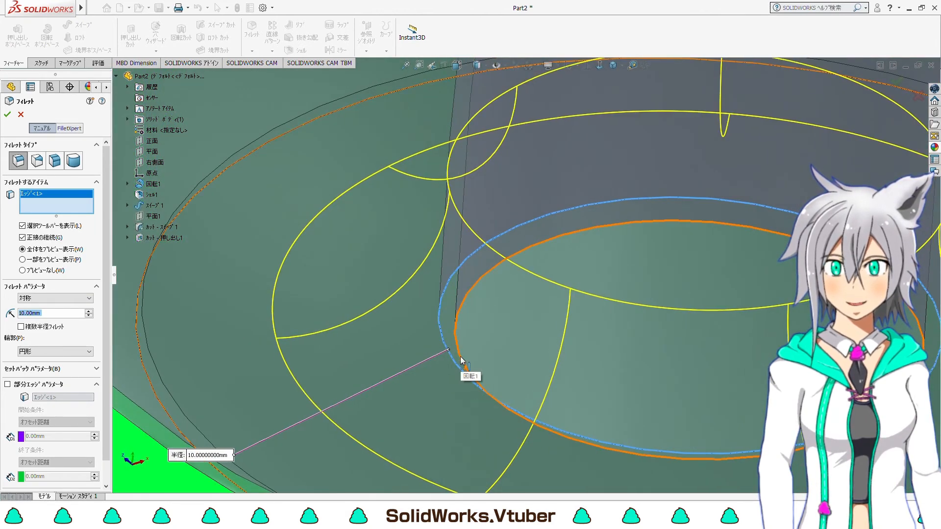
left_click(460, 360)
- Add the outer and inner circular edges around the perimeter of the flask's base to the fillet
scroll(470, 360, "up", 8)
scroll(472, 260, "down", 4)
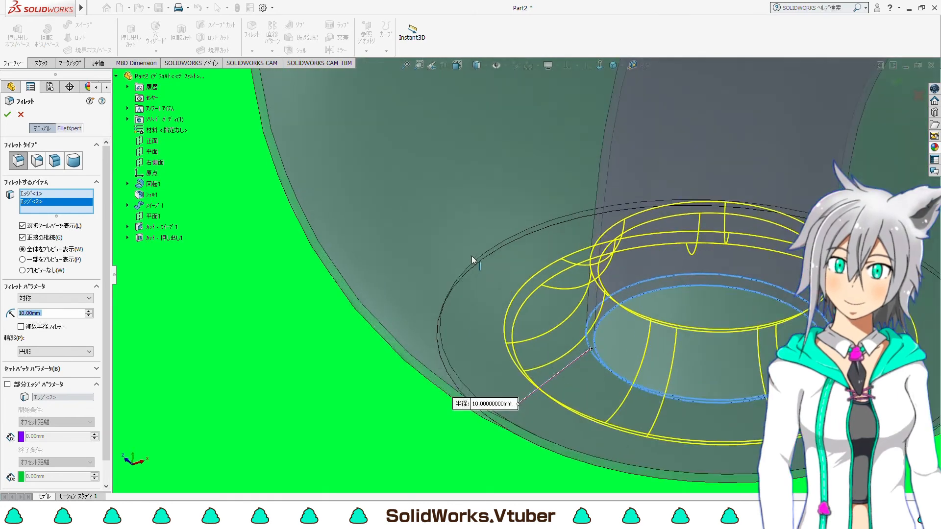
scroll(485, 283, "down", 3)
left_click(489, 290)
scroll(490, 288, "down", 4)
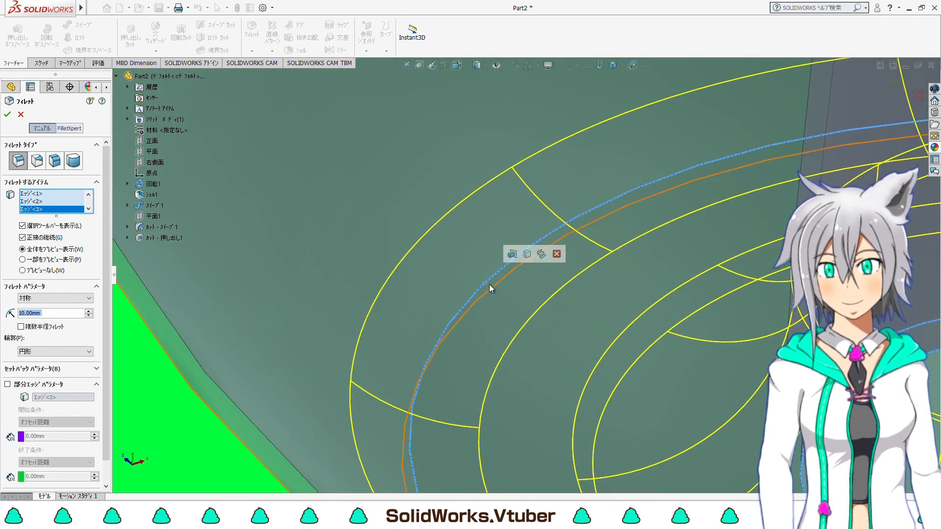
left_click(492, 289)
scroll(496, 290, "up", 5)
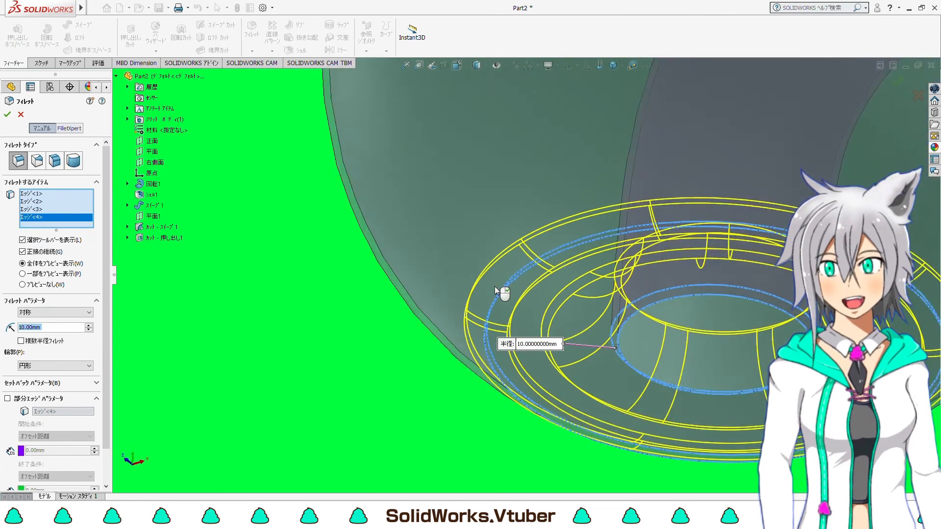
- Set the fillet radius to 13 mm and apply it to the four base edges
scroll(496, 291, "up", 5)
middle_click_drag(496, 291, 530, 300)
middle_click_drag(672, 275, 659, 250)
scroll(653, 249, "down", 3)
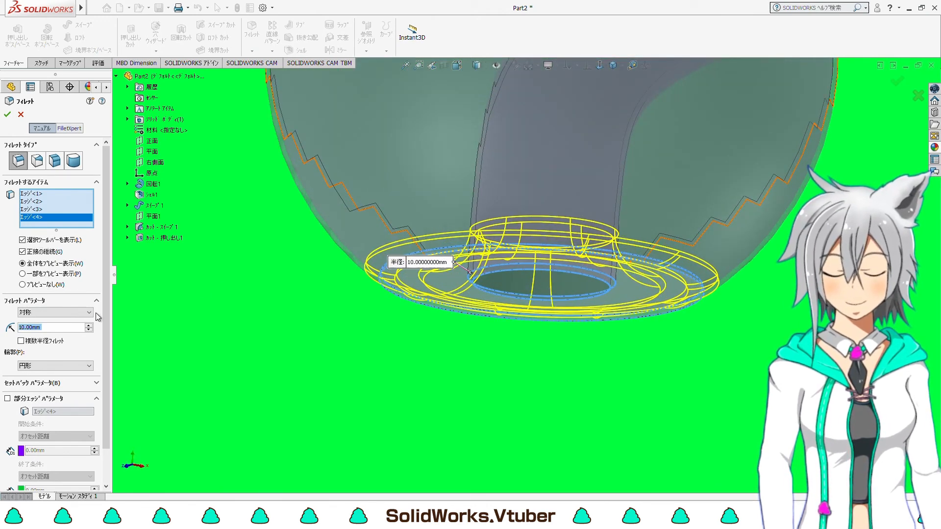
type("13")
key("Return")
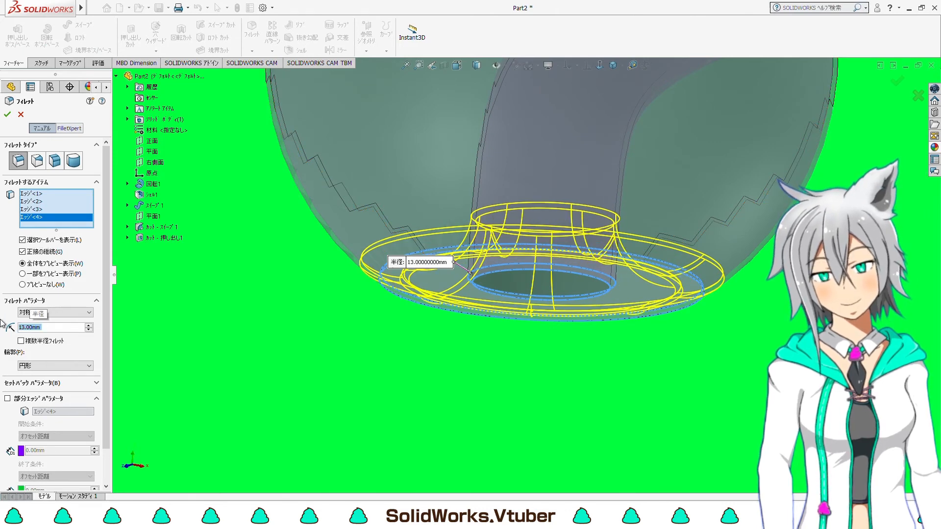
key("Return")
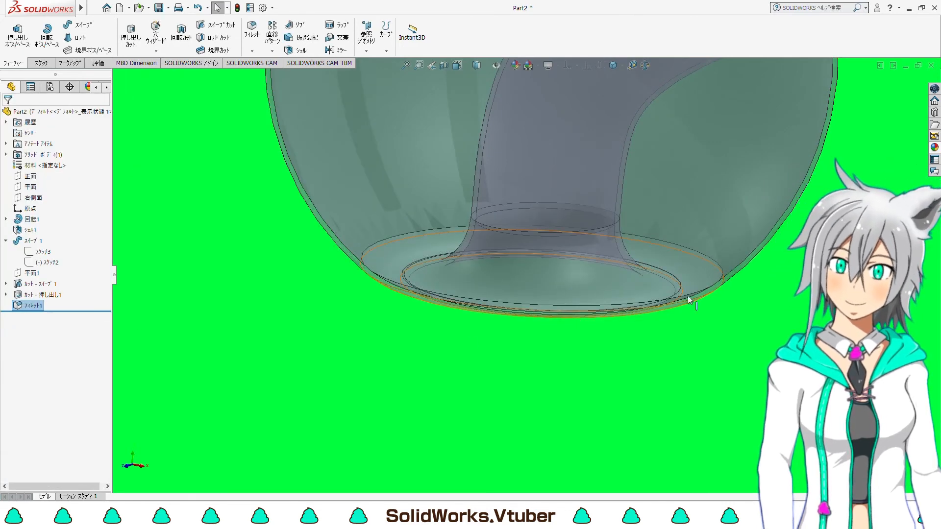
- Start a 2 mm fillet and select the first edge where the tube passes through the bulb's side wall
scroll(691, 295, "up", 6)
scroll(625, 176, "up", 3)
middle_click_drag(609, 197, 576, 270)
scroll(576, 271, "down", 3)
scroll(576, 265, "down", 3)
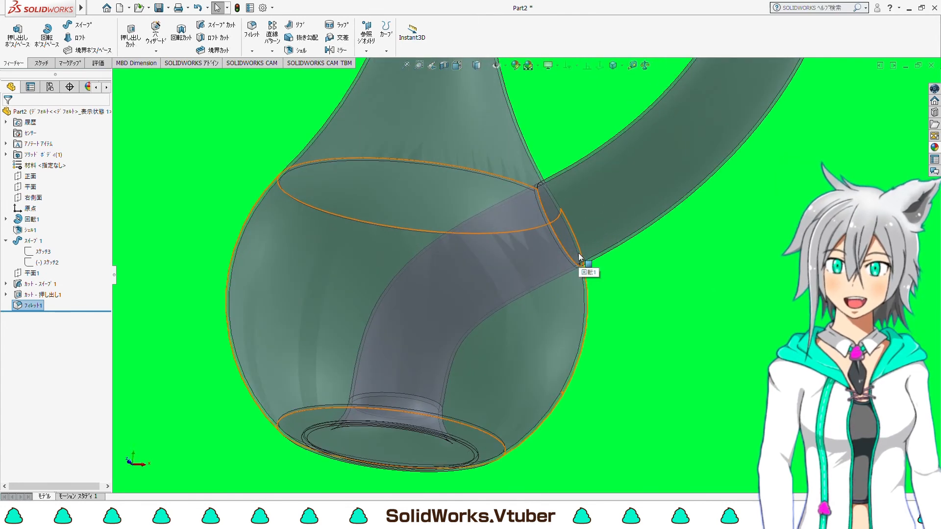
scroll(540, 203, "down", 5)
middle_click_drag(540, 200, 574, 204)
scroll(574, 204, "down", 3)
left_click(253, 29)
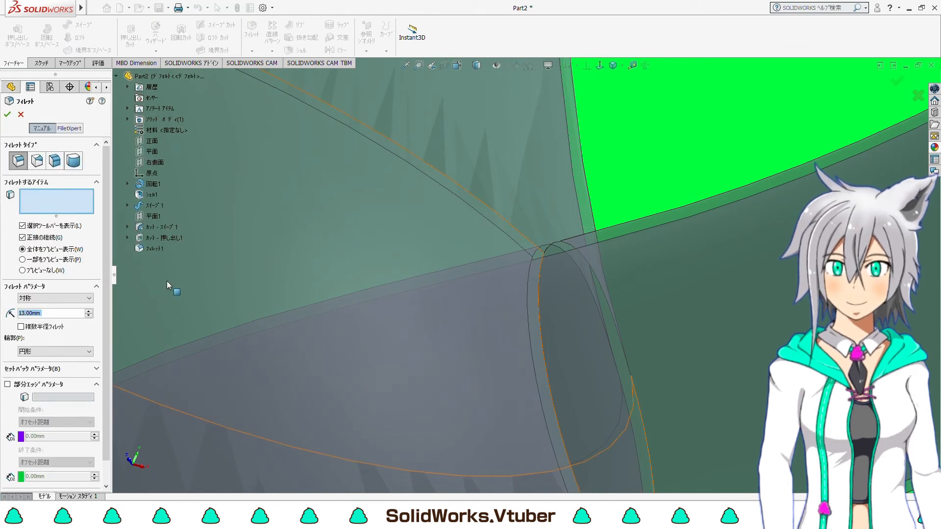
type("2")
left_click(538, 293)
- Add the second edge of the tube's side-wall junction to the fillet and apply it with a 2 mm radius
middle_click_drag(537, 292, 534, 293)
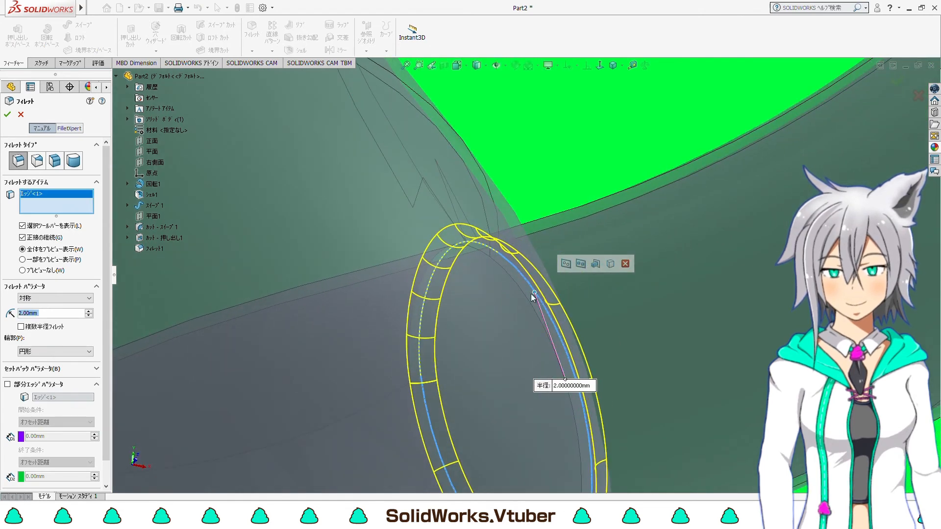
left_click(525, 295)
scroll(525, 295, "up", 10)
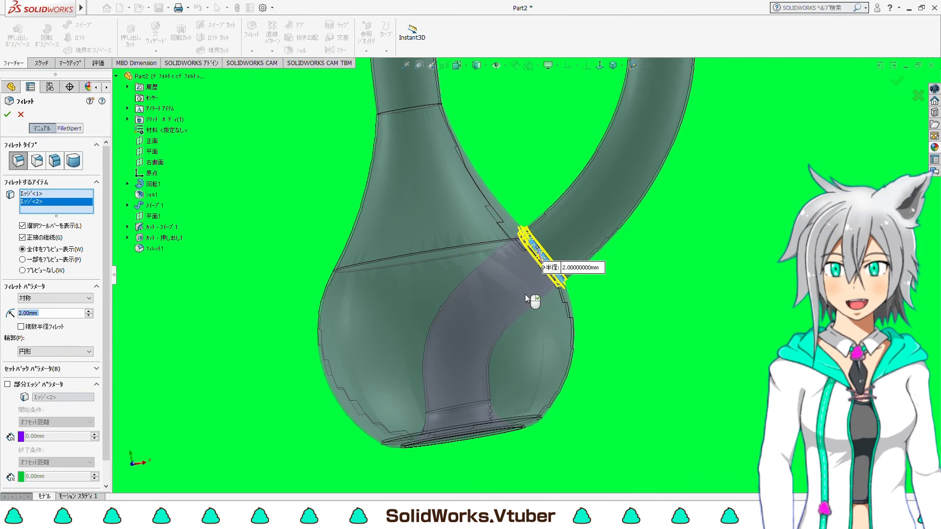
middle_click_drag(524, 294, 527, 292, "ctrl")
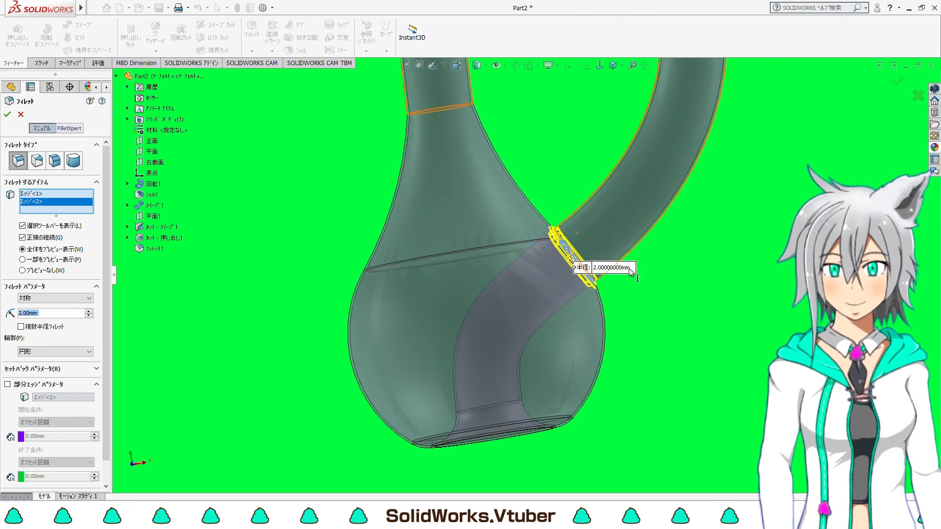
key("Return")
- Fillet the inner and outer circular edges where the flask's neck meets the looping tube with a 22 mm radius
scroll(474, 133, "down", 8)
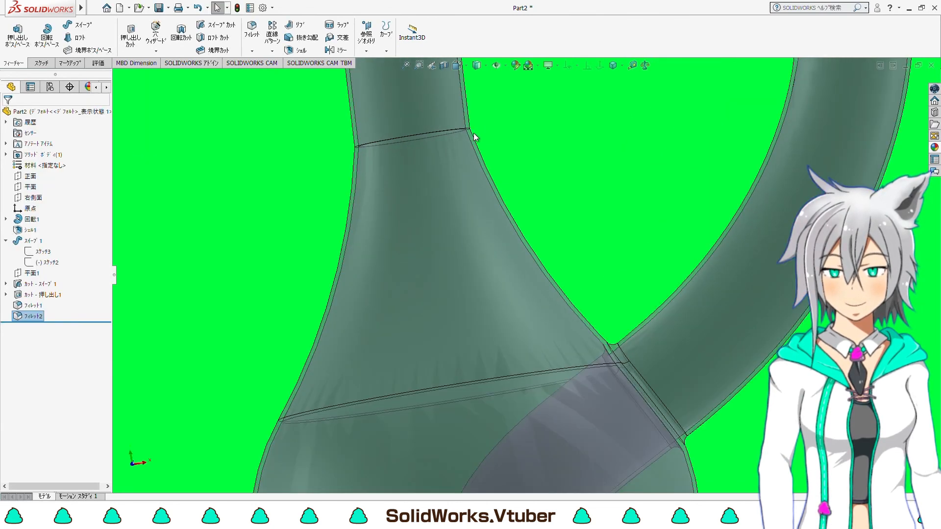
middle_click_drag(393, 115, 410, 153)
scroll(383, 163, "down", 4)
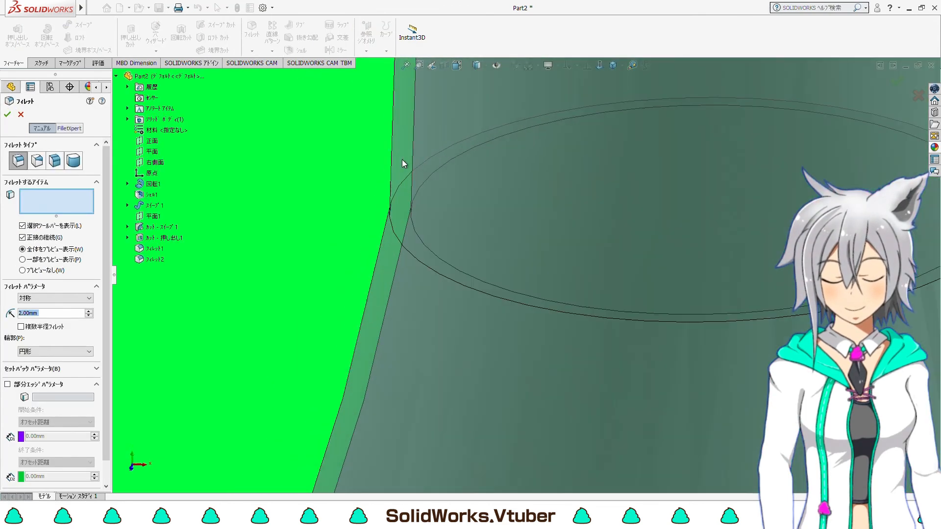
left_click(437, 172)
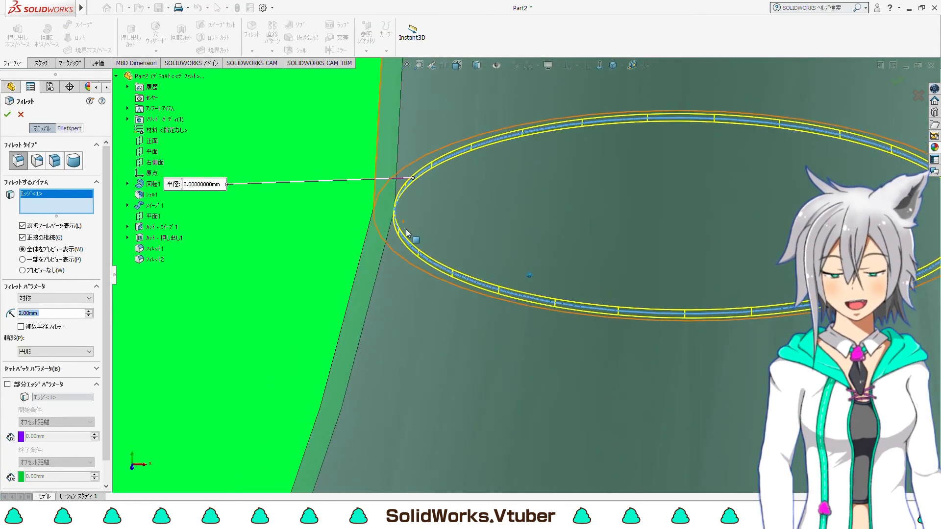
left_click(382, 241)
scroll(385, 243, "up", 5)
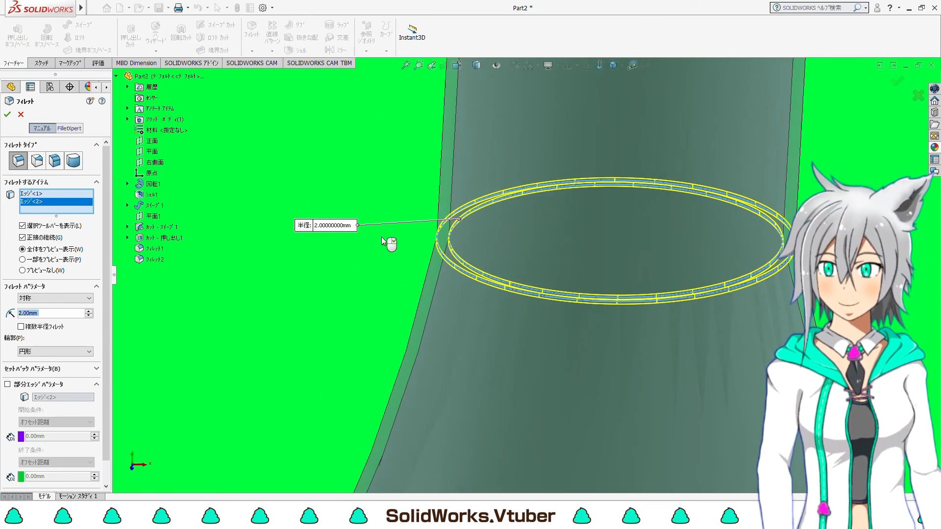
scroll(497, 304, "down", 2)
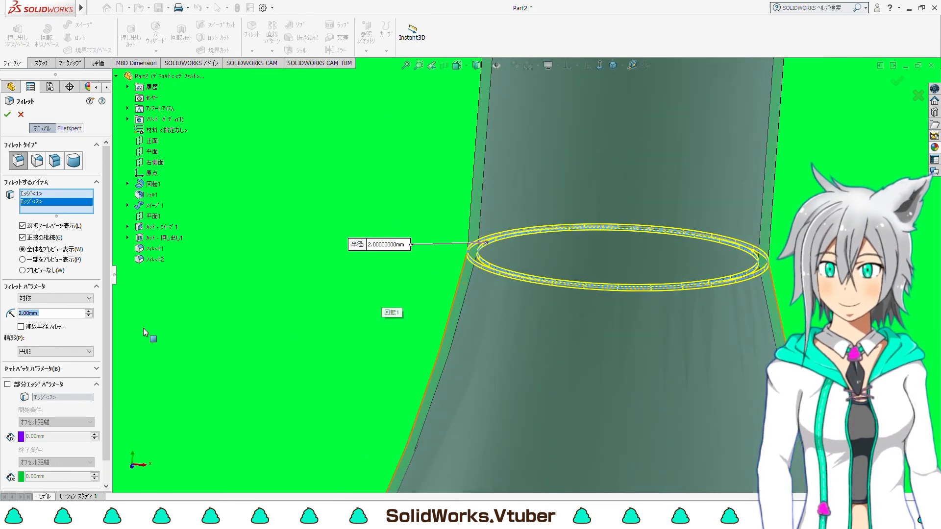
left_click(89, 311)
left_click(89, 312)
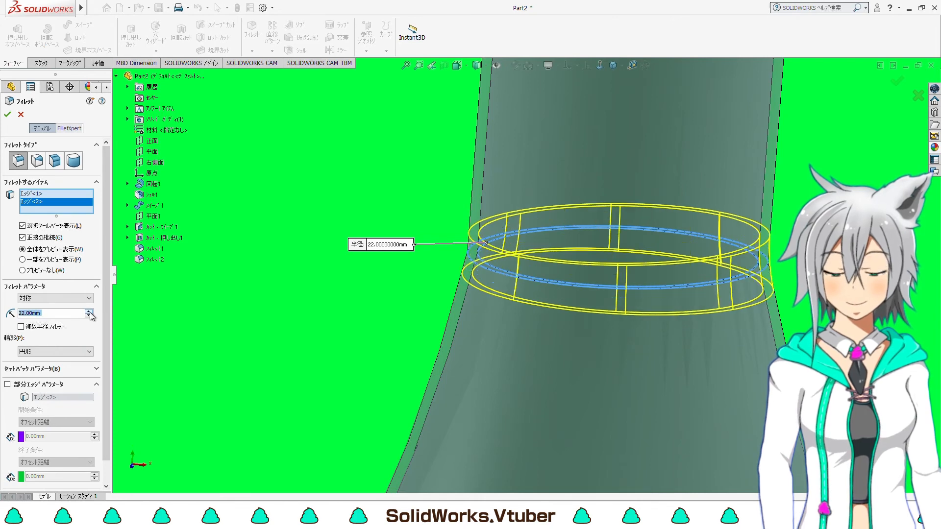
key("Return")
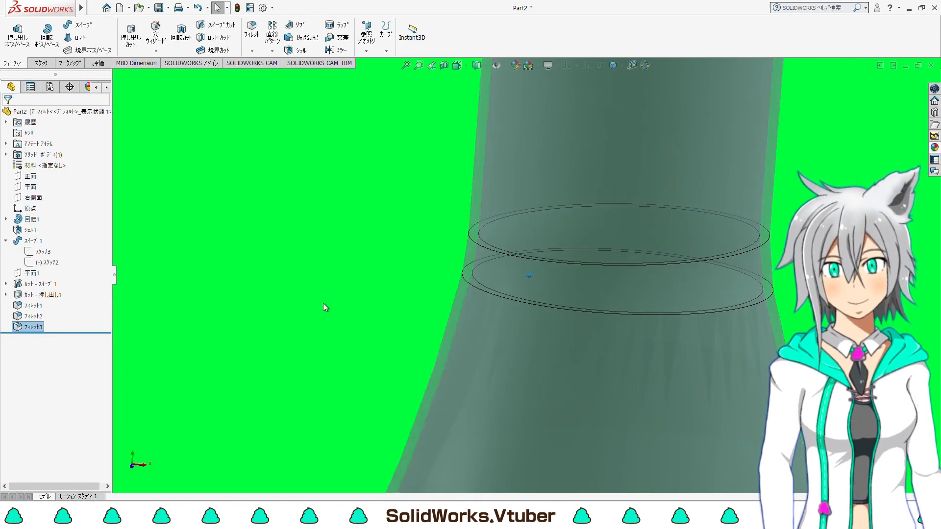
- Examine the whole filleted flask from different angles and distances
scroll(339, 302, "up", 8)
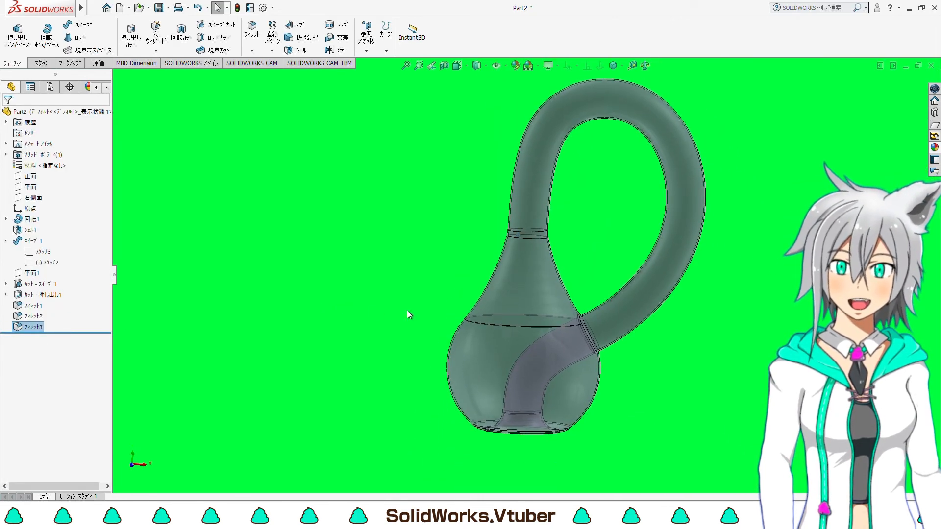
middle_click_drag(607, 295, 549, 286)
scroll(566, 301, "down", 3)
scroll(566, 302, "up", 7)
scroll(548, 286, "down", 1)
scroll(549, 286, "down", 2)
scroll(548, 286, "down", 1)
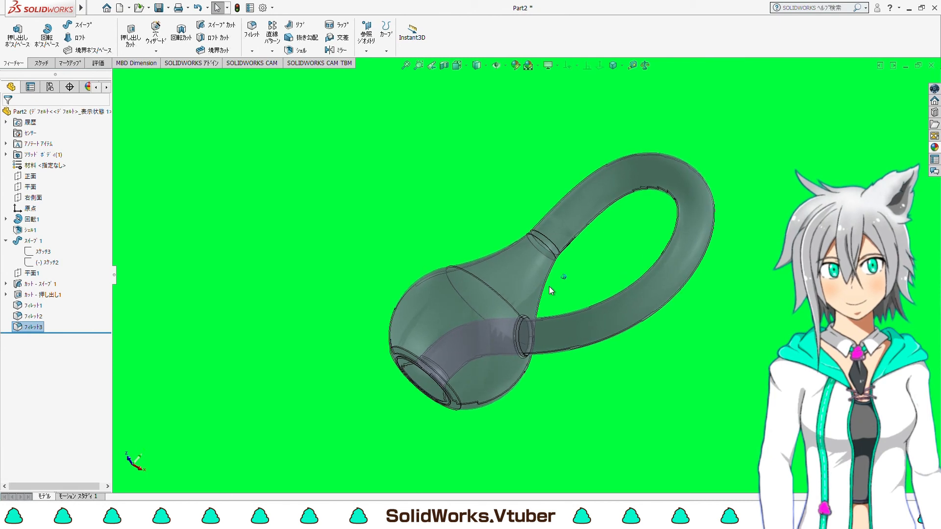
- Inspect the flask's hollow interior with a section view at the Front plane (正面), and cancel the section
left_click(443, 66)
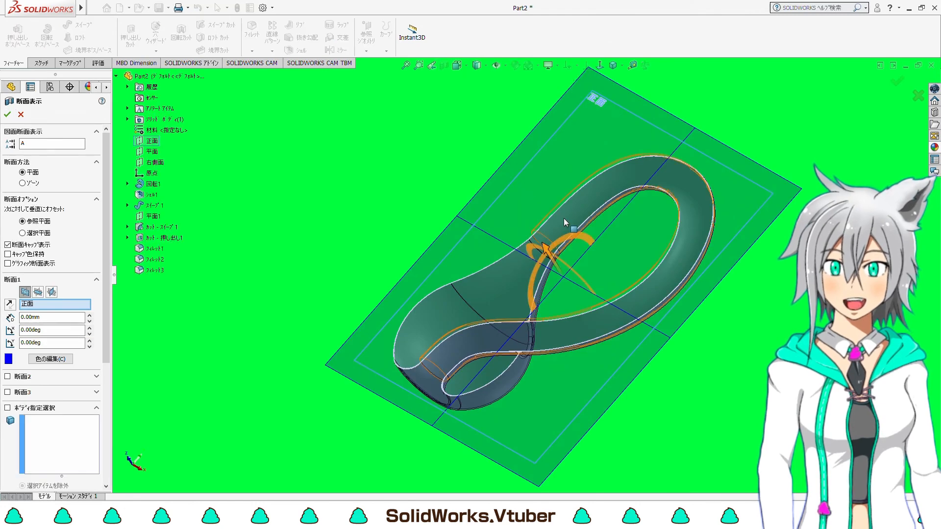
middle_click_drag(561, 218, 560, 205)
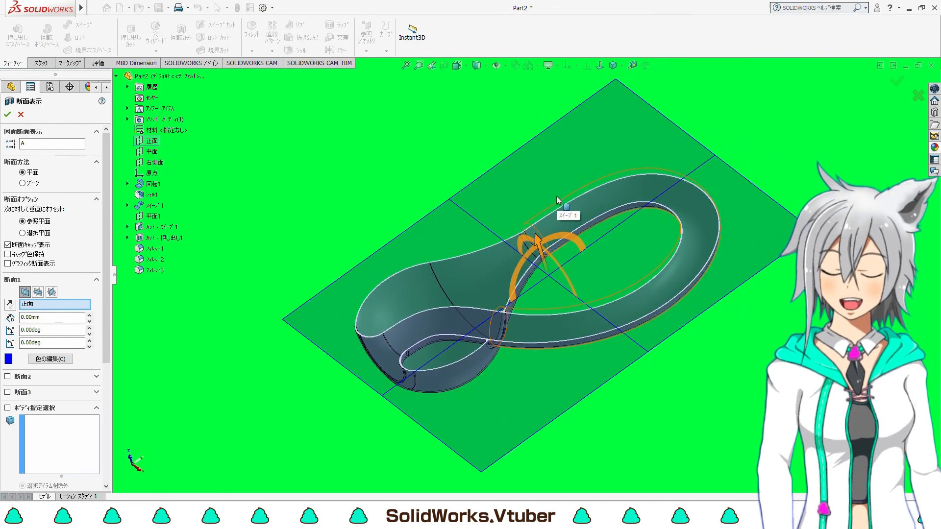
left_click(20, 114)
key("Escape")
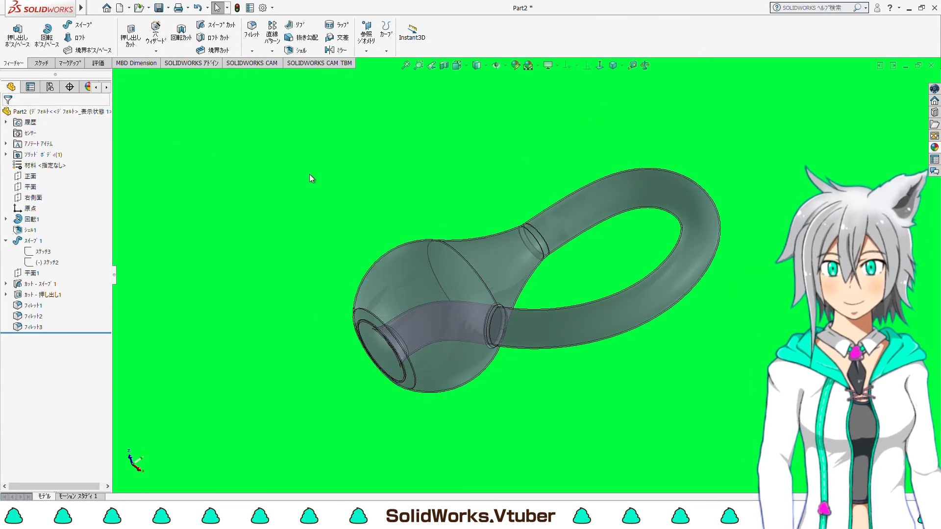
- Orient the flask to the isometric view and turn on perspective display
key("ctrl+7")
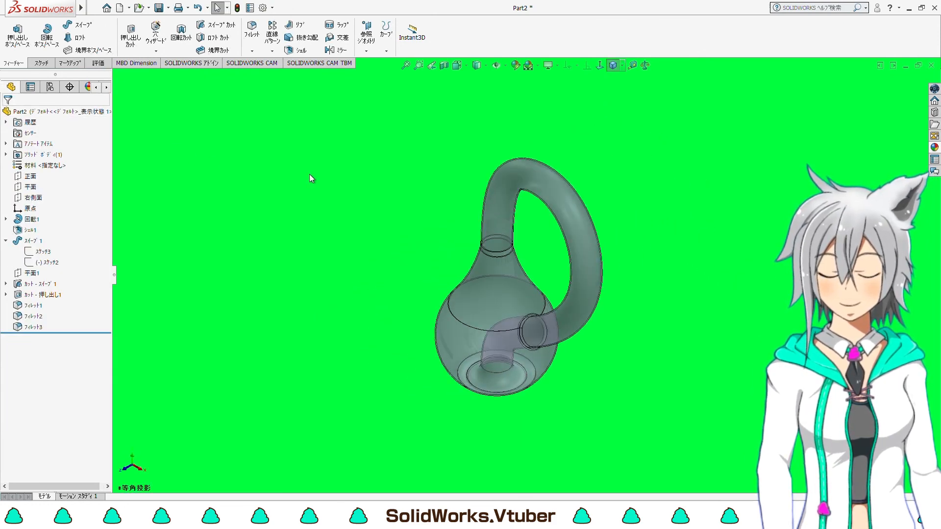
left_click(557, 67)
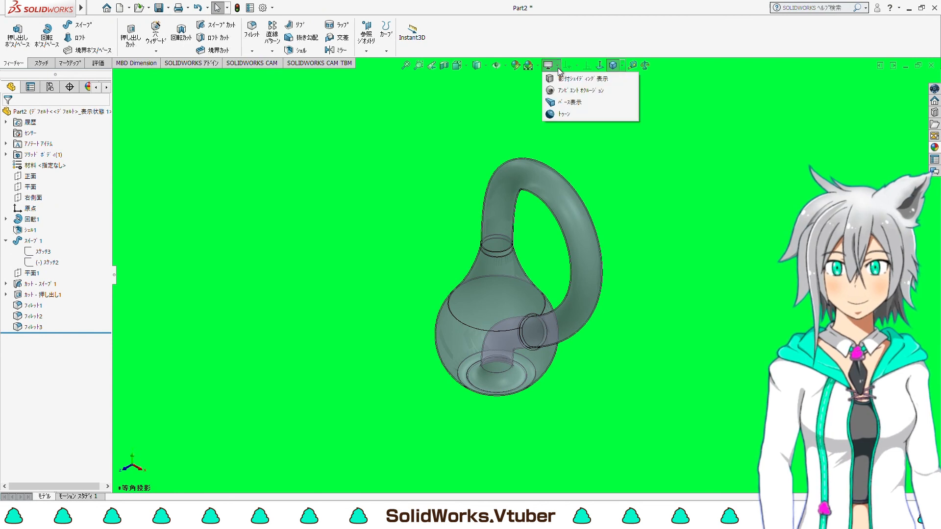
left_click(560, 102)
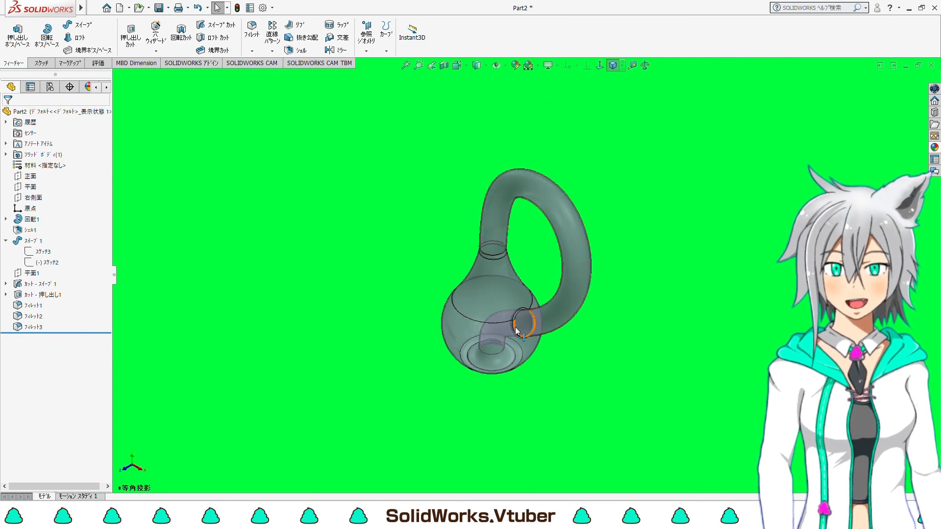
scroll(512, 326, "down", 3)
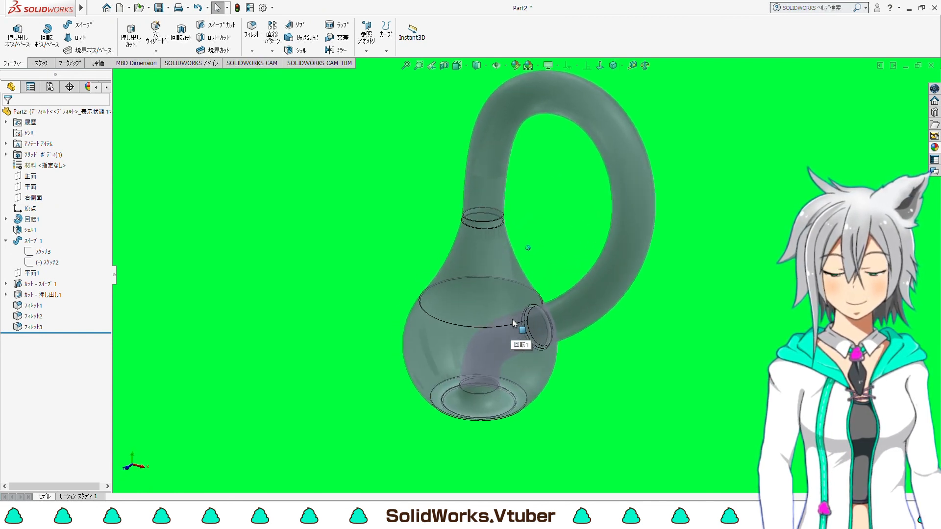